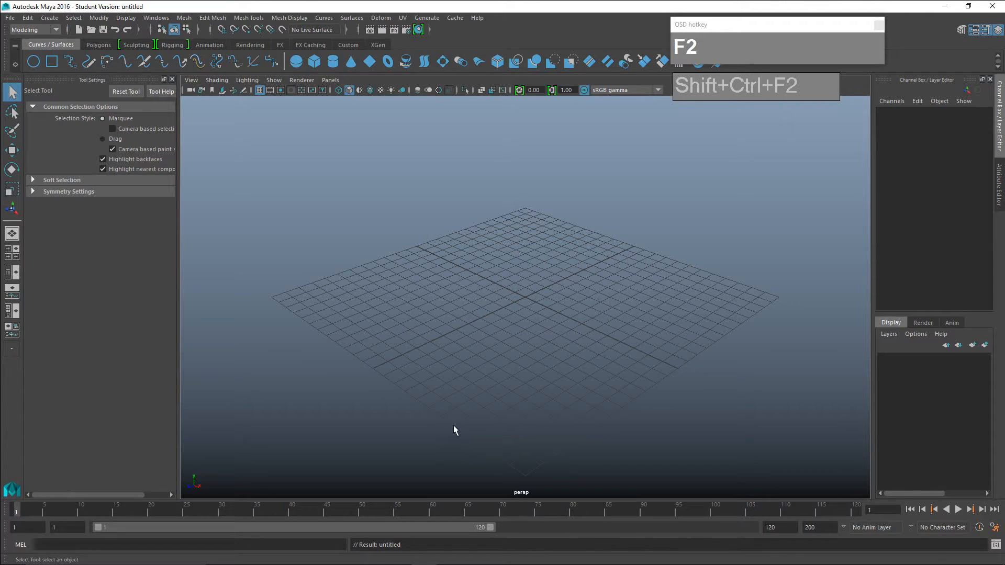
Switch to the browser and examine the reference images of the cup with saucer and the glass water pitcher.
{"action": "mouse_move", "coordinate": [390, 559]}
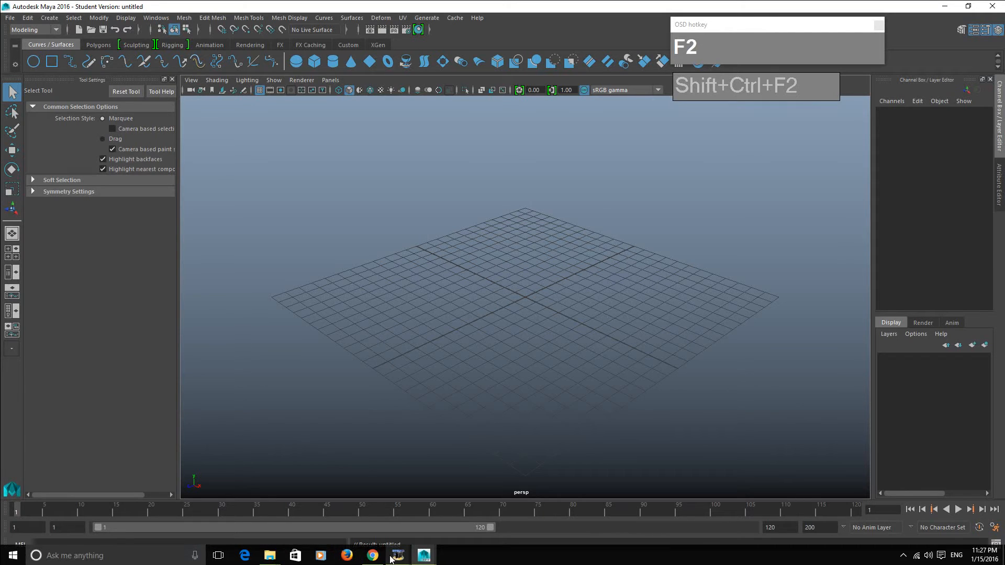
{"action": "left_click", "coordinate": [390, 559]}
{"action": "left_click", "coordinate": [91, 9]}
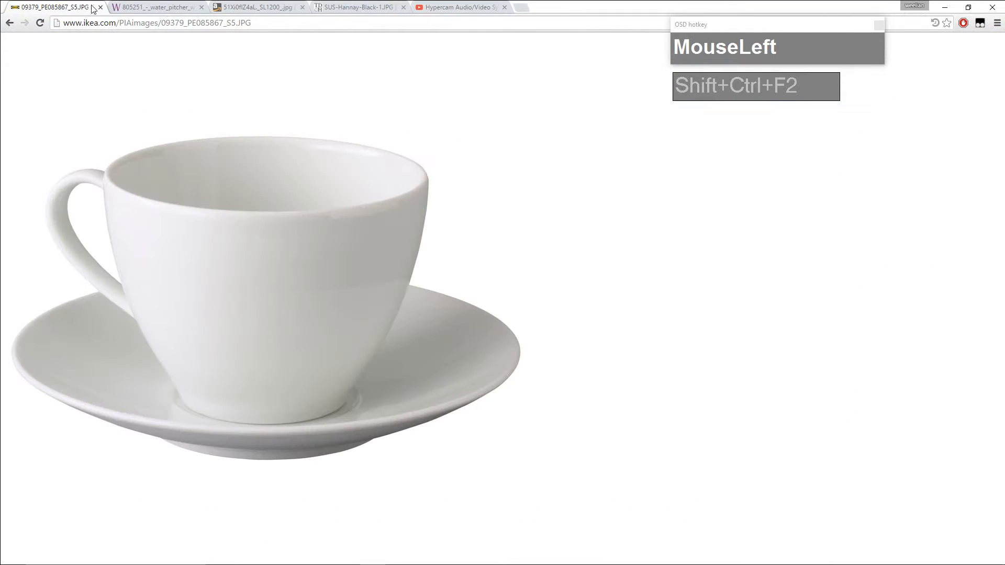
{"action": "left_click", "coordinate": [152, 7]}
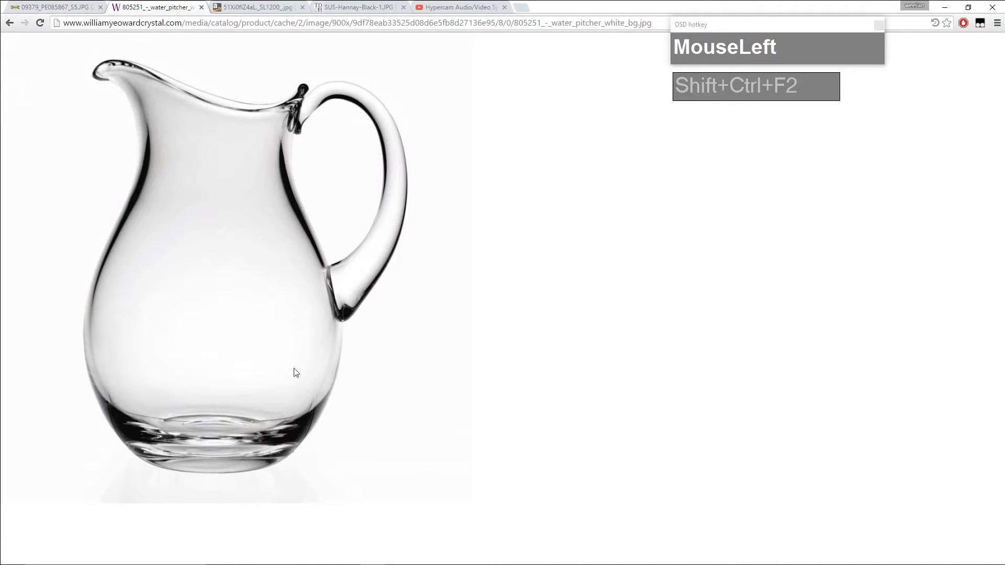
Annotate the pitcher image with the half profile of its wall and base and a vertical center axis.
{"action": "scroll", "coordinate": [269, 343], "scroll_direction": "up", "scroll_amount": 3, "text": "ctrl"}
{"action": "key", "text": "ctrl+1"}
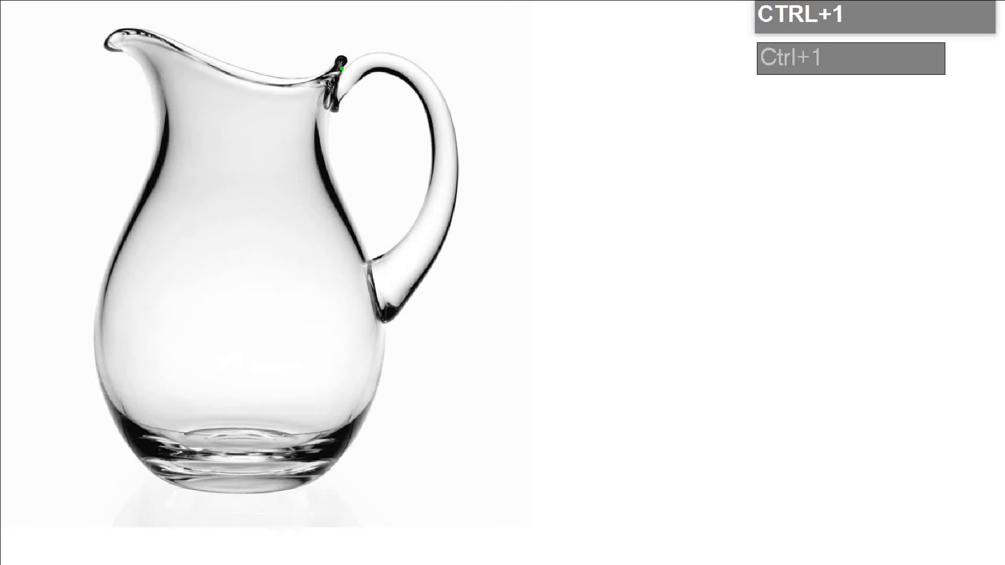
{"action": "mouse_move", "coordinate": [346, 62]}
{"action": "left_mouse_down"}
{"action": "mouse_move", "coordinate": [332, 125]}
{"action": "mouse_move", "coordinate": [390, 353]}
{"action": "mouse_move", "coordinate": [354, 418]}
{"action": "mouse_move", "coordinate": [234, 500]}
{"action": "mouse_move", "coordinate": [292, 471]}
{"action": "mouse_move", "coordinate": [341, 424]}
{"action": "mouse_move", "coordinate": [362, 325]}
{"action": "mouse_move", "coordinate": [306, 131]}
{"action": "mouse_move", "coordinate": [313, 64]}
{"action": "mouse_move", "coordinate": [343, 62]}
{"action": "left_mouse_up"}
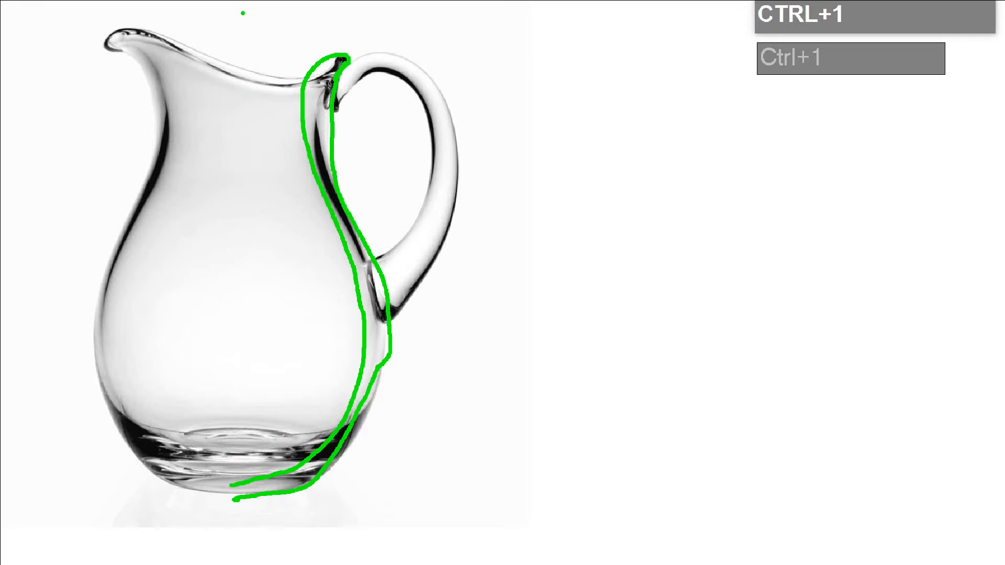
{"action": "mouse_move", "coordinate": [243, 13]}
{"action": "left_mouse_down"}
{"action": "mouse_move", "coordinate": [246, 384]}
{"action": "mouse_move", "coordinate": [229, 535]}
{"action": "left_mouse_up"}
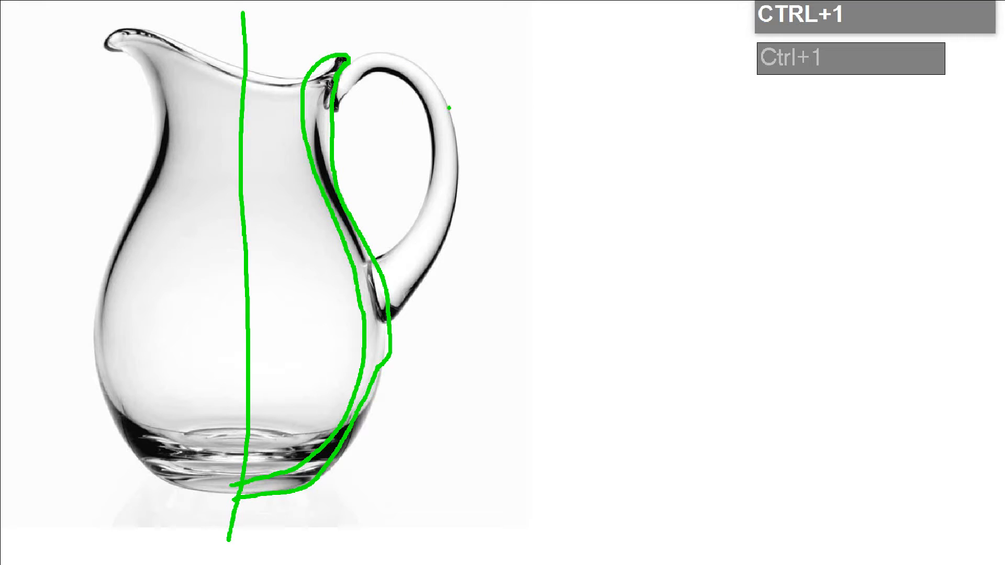
Annotate beside the pitcher a small handle cross-section and the curved path it follows, and leave the annotation mode.
{"action": "mouse_move", "coordinate": [508, 307]}
{"action": "left_mouse_down"}
{"action": "mouse_move", "coordinate": [507, 297]}
{"action": "mouse_move", "coordinate": [532, 289]}
{"action": "mouse_move", "coordinate": [506, 295]}
{"action": "left_mouse_up"}
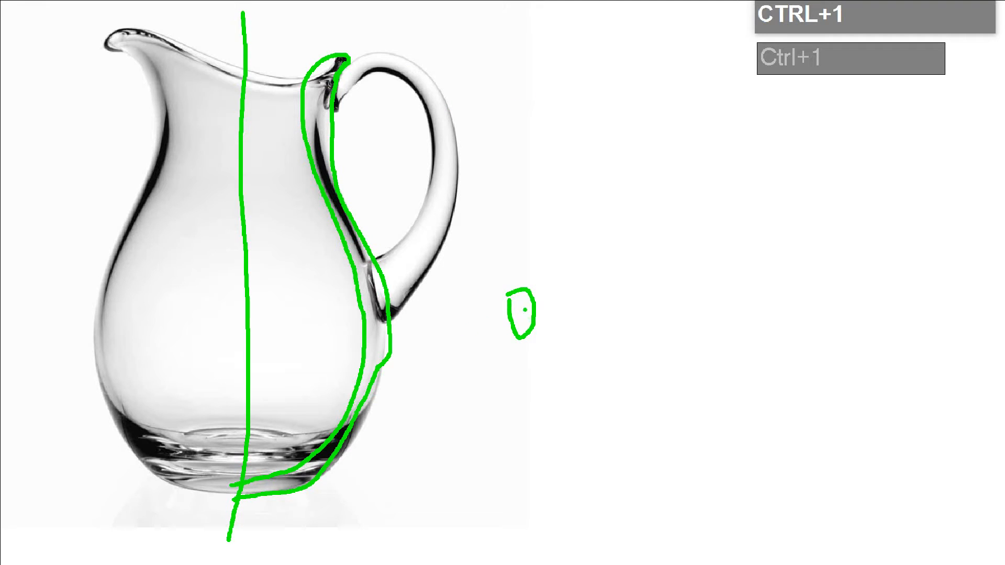
{"action": "mouse_move", "coordinate": [522, 312]}
{"action": "left_mouse_down"}
{"action": "mouse_move", "coordinate": [545, 293]}
{"action": "mouse_move", "coordinate": [587, 118]}
{"action": "mouse_move", "coordinate": [509, 57]}
{"action": "mouse_move", "coordinate": [496, 60]}
{"action": "left_mouse_up"}
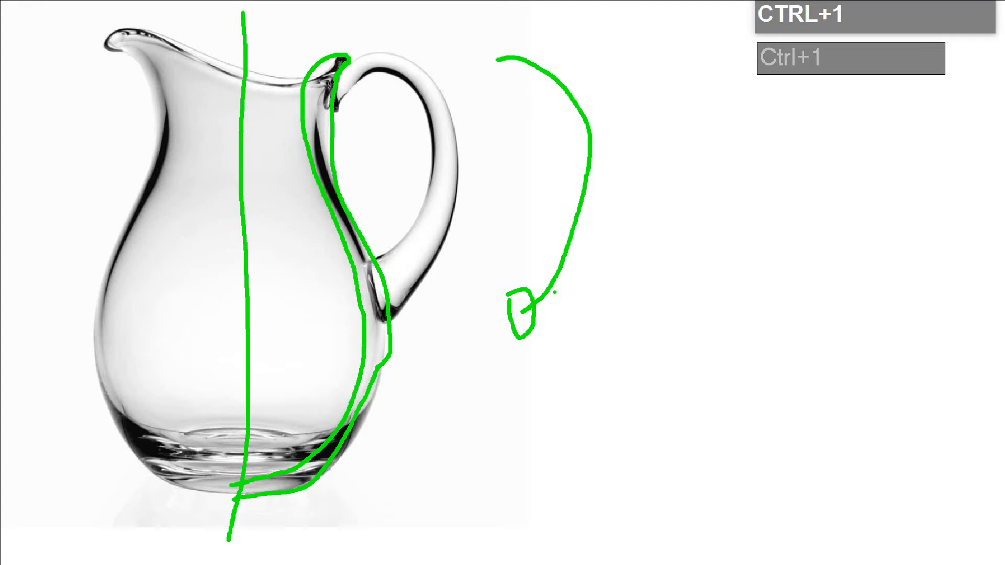
{"action": "mouse_move", "coordinate": [507, 294]}
{"action": "left_mouse_down"}
{"action": "mouse_move", "coordinate": [528, 291]}
{"action": "mouse_move", "coordinate": [568, 157]}
{"action": "mouse_move", "coordinate": [522, 100]}
{"action": "left_mouse_up"}
{"action": "mouse_move", "coordinate": [514, 46]}
{"action": "left_mouse_down"}
{"action": "mouse_move", "coordinate": [550, 53]}
{"action": "mouse_move", "coordinate": [607, 157]}
{"action": "mouse_move", "coordinate": [522, 312]}
{"action": "left_mouse_up"}
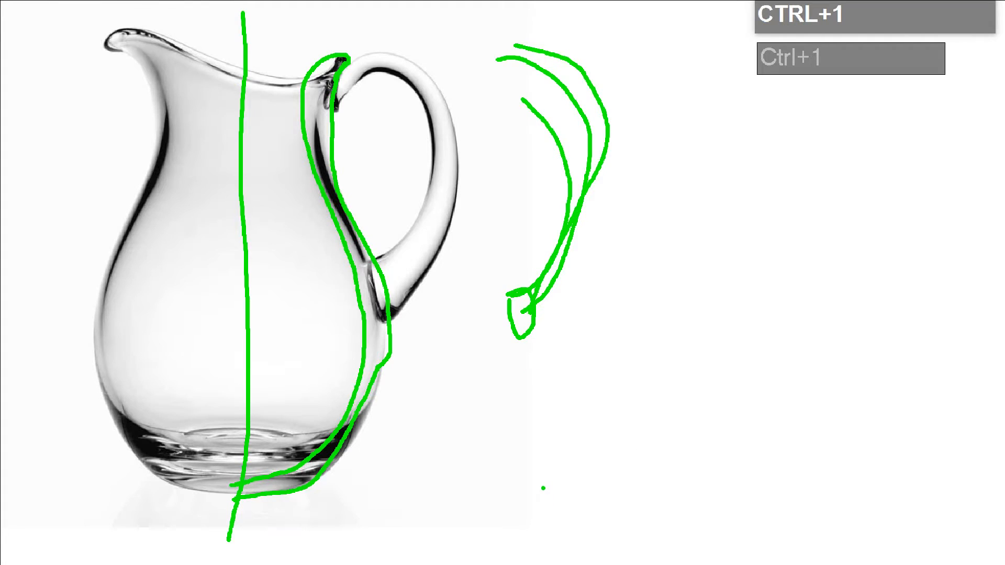
{"action": "key", "text": "Escape"}
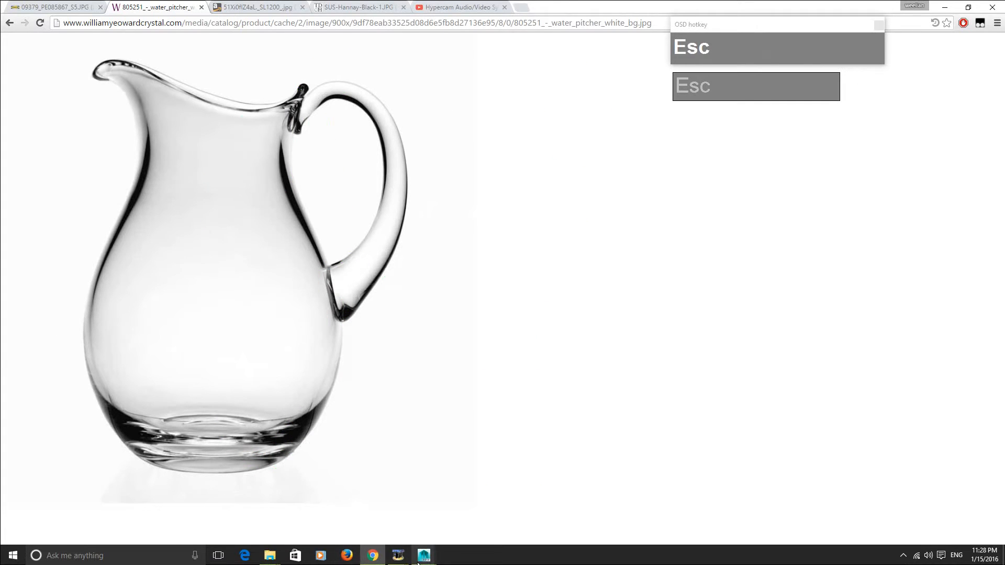
Switch to Maya, display the front view, and change the viewport background to plain grey.
{"action": "left_click", "coordinate": [422, 558]}
{"action": "left_click", "coordinate": [501, 513]}
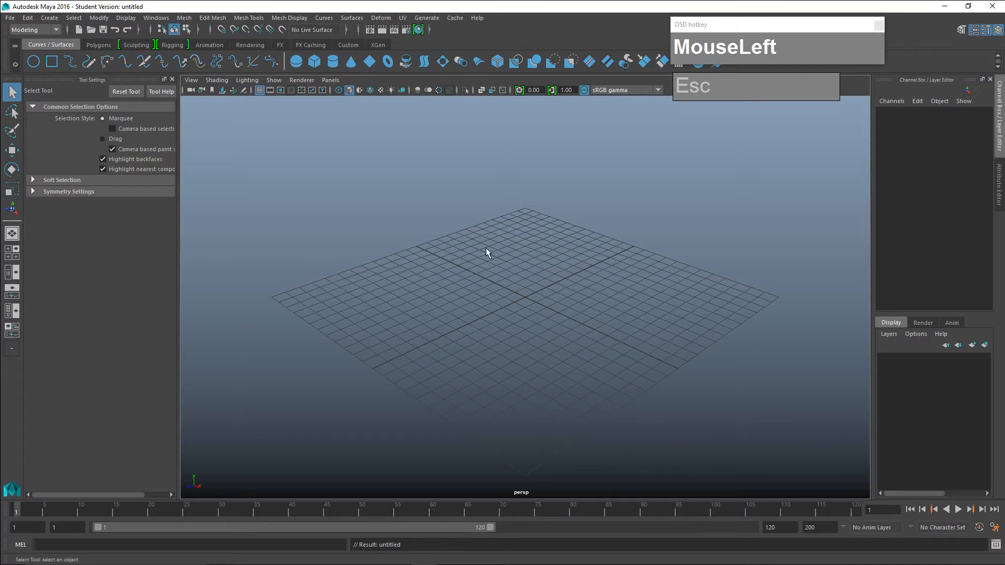
{"action": "key", "text": "space"}
{"action": "left_click", "coordinate": [531, 265]}
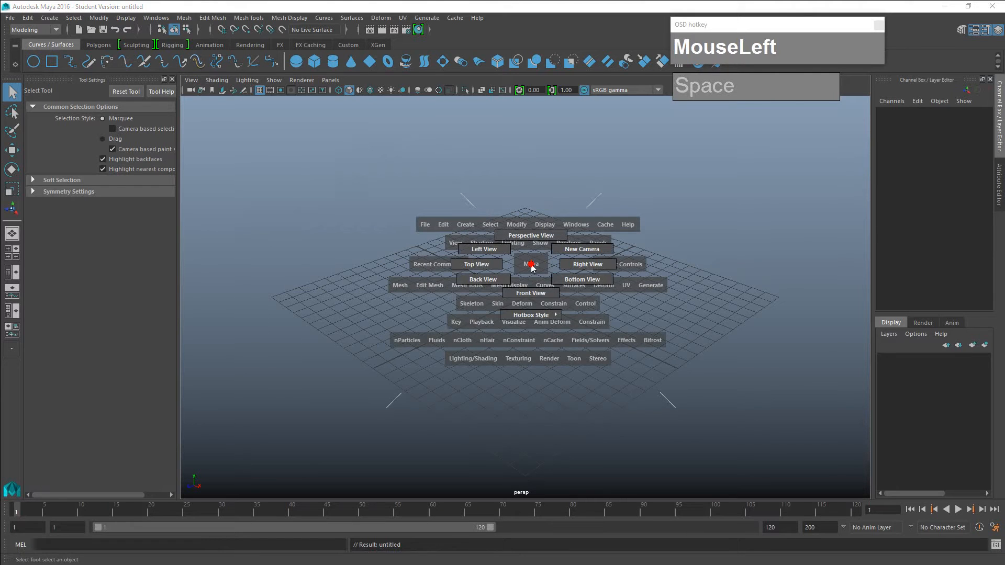
{"action": "left_click_drag", "start_coordinate": [531, 265], "coordinate": [541, 293]}
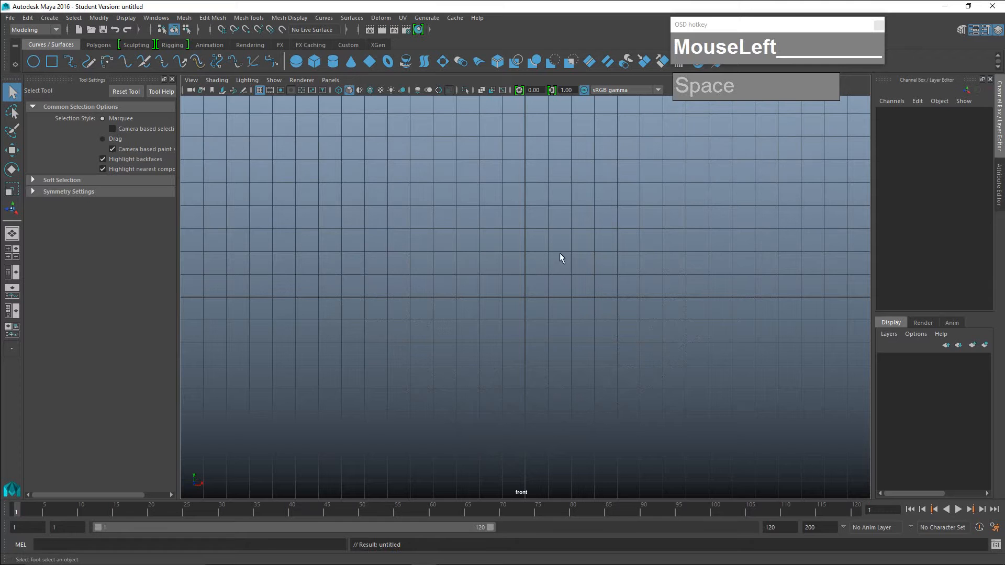
{"action": "middle_click_drag", "start_coordinate": [557, 241], "coordinate": [542, 365], "text": "alt"}
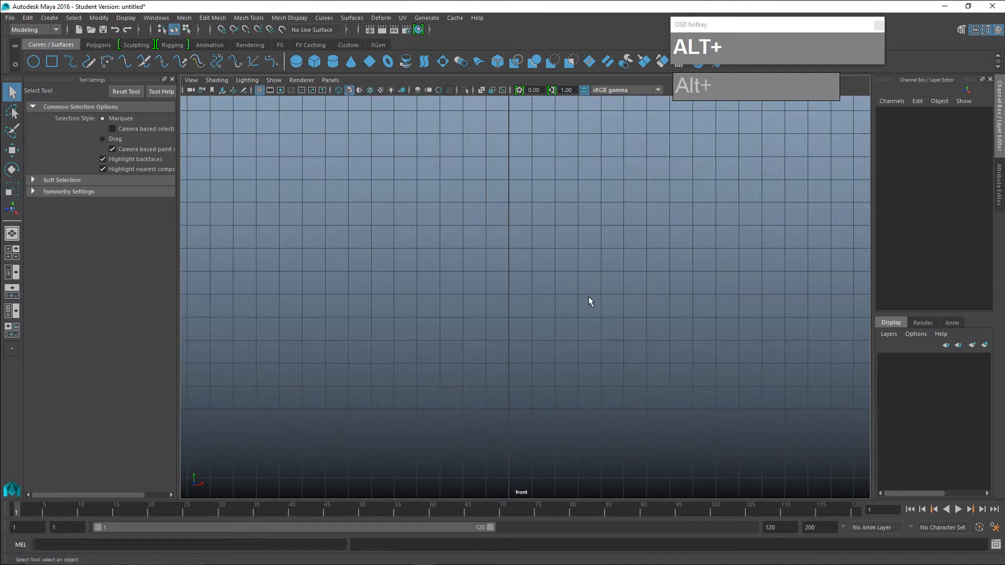
{"action": "key", "text": "alt+b"}
{"action": "key", "text": "alt+b"}
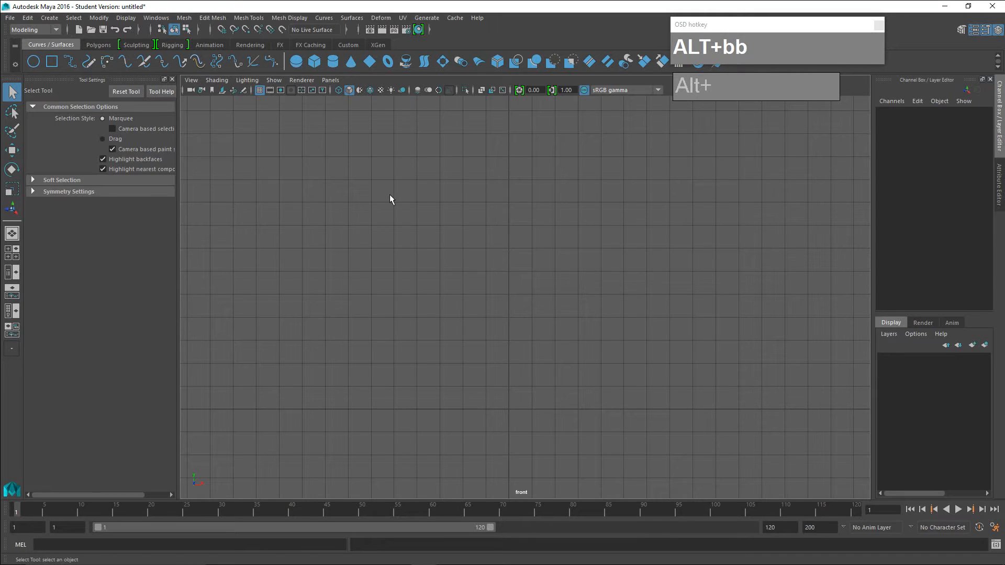
Start a cubic EP curve with its first edit point snapped to the grid origin.
{"action": "left_click", "coordinate": [59, 45]}
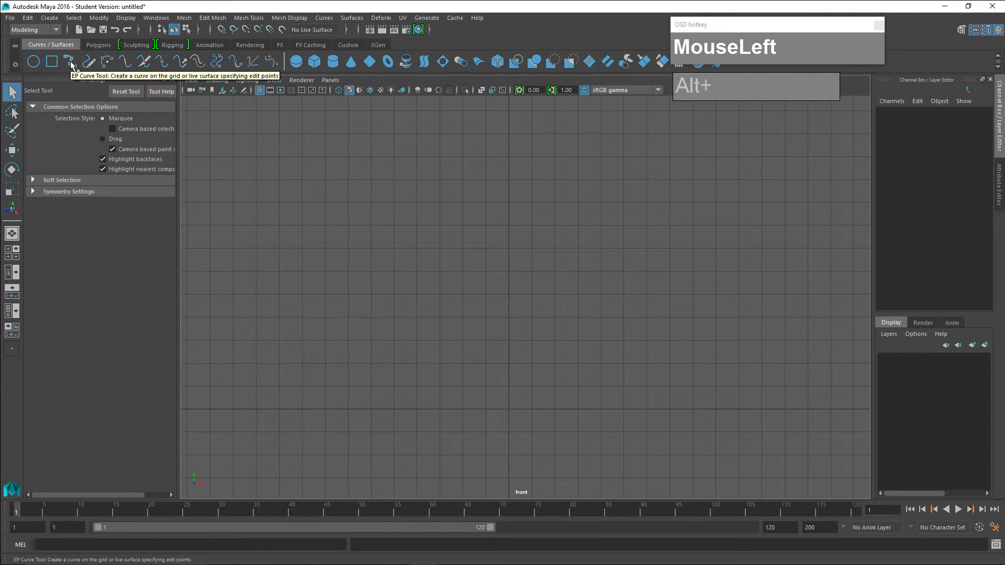
{"action": "left_click", "coordinate": [71, 64]}
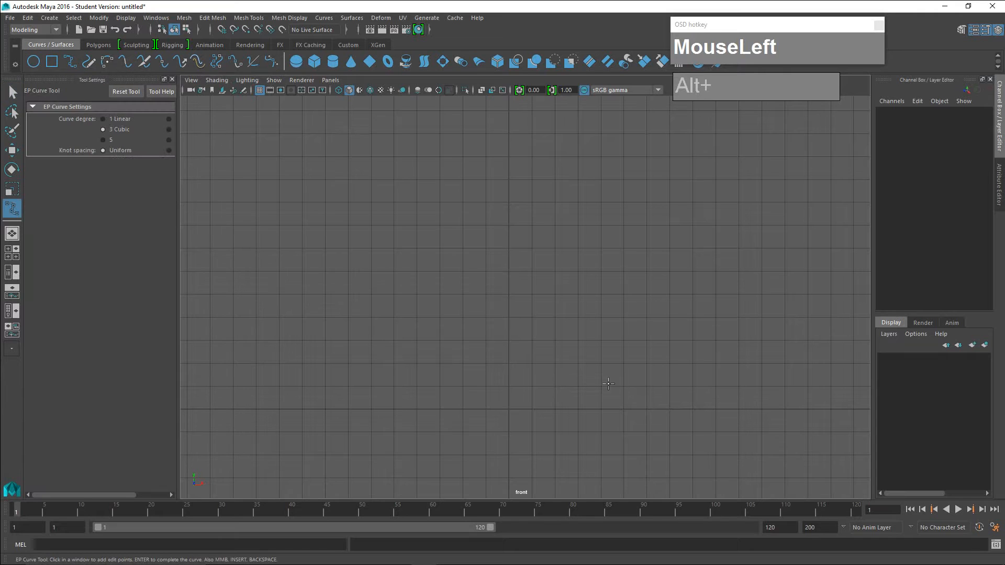
{"action": "scroll", "coordinate": [522, 393], "scroll_direction": "up", "scroll_amount": 1}
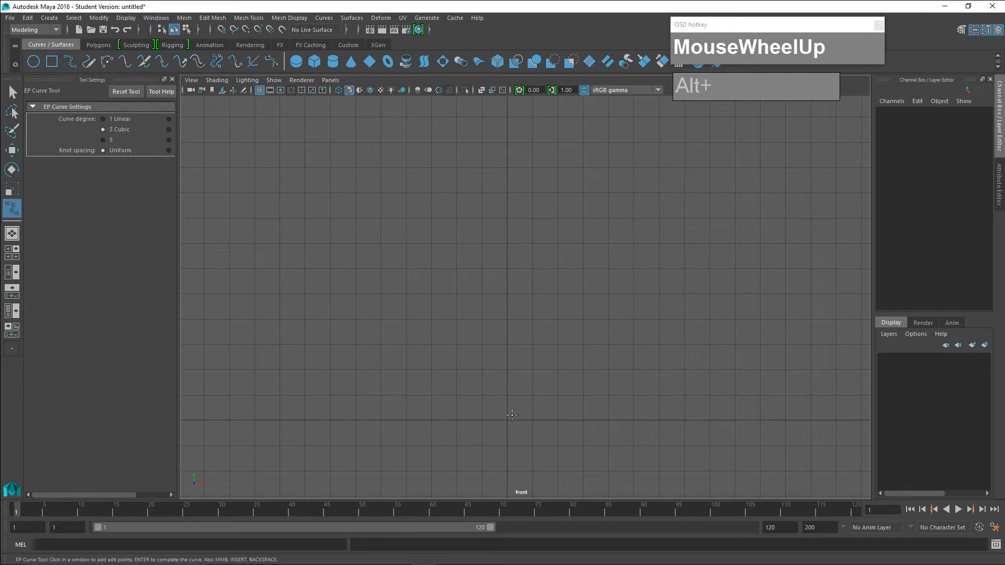
{"action": "left_click", "coordinate": [223, 30]}
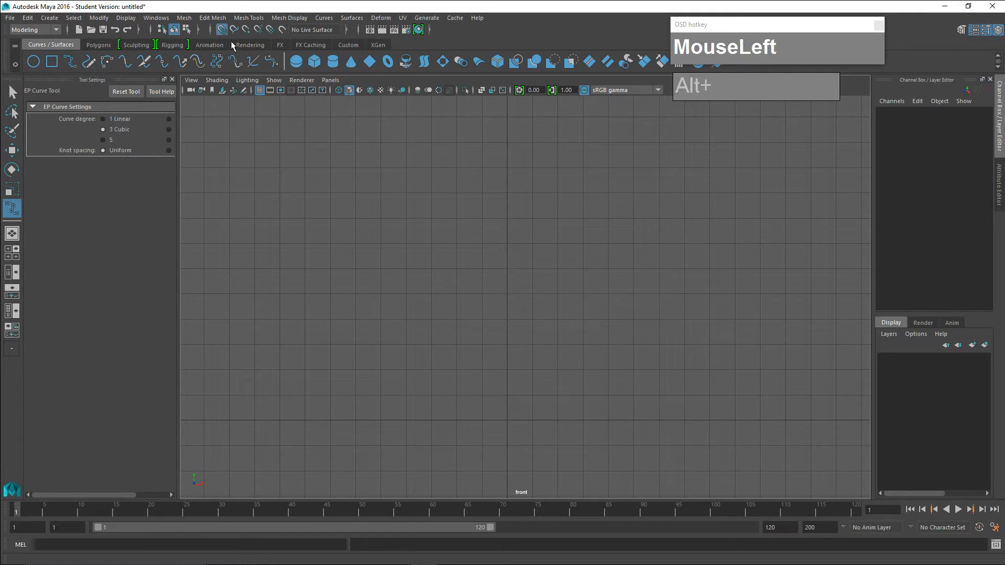
{"action": "left_click", "coordinate": [508, 419]}
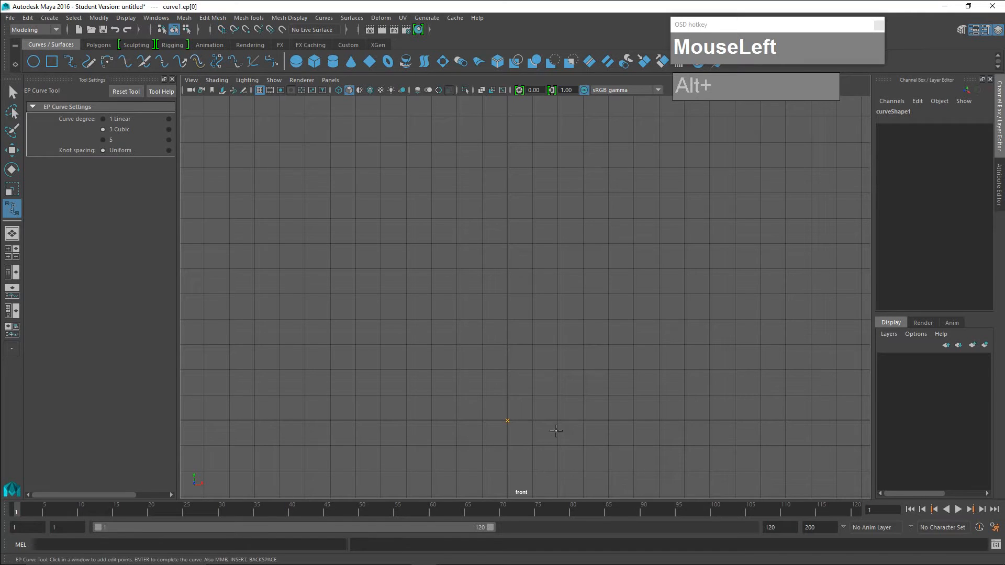
Extend the curve along the flat base and up the bulging outer wall to the rim, about 12 grid squares high.
{"action": "left_click_drag", "start_coordinate": [561, 417], "coordinate": [626, 401]}
{"action": "left_click_drag", "start_coordinate": [650, 352], "coordinate": [646, 332]}
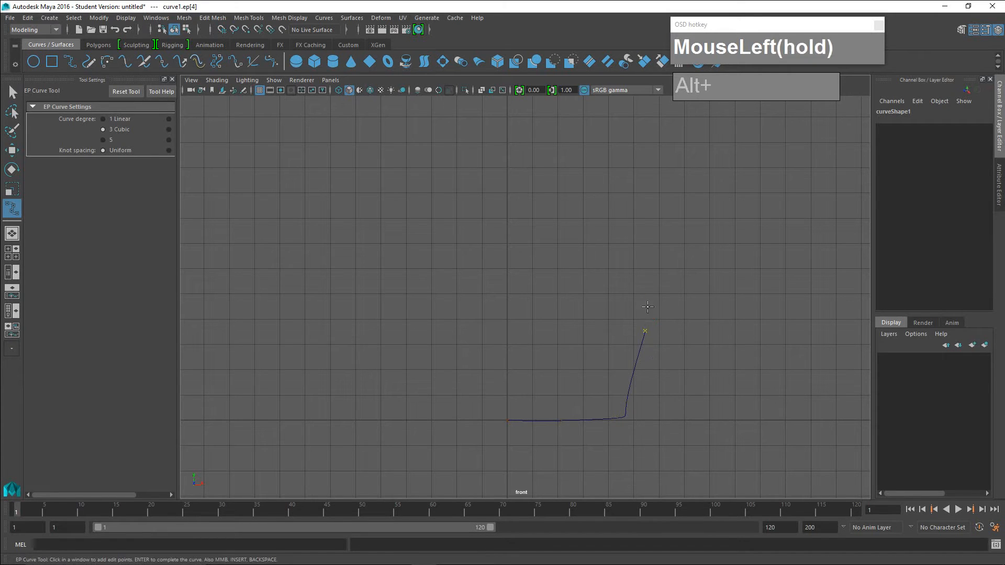
{"action": "left_click_drag", "start_coordinate": [651, 226], "coordinate": [650, 219]}
{"action": "left_click_drag", "start_coordinate": [634, 146], "coordinate": [600, 150]}
Continue the curve from the rim down the inner wall, parallel to the outer one, and onto the inner floor.
{"action": "scroll", "coordinate": [637, 172], "scroll_direction": "down", "scroll_amount": 1}
{"action": "scroll", "coordinate": [637, 173], "scroll_direction": "down", "scroll_amount": 1}
{"action": "left_click_drag", "start_coordinate": [620, 235], "coordinate": [623, 236]}
{"action": "left_click_drag", "start_coordinate": [607, 321], "coordinate": [610, 328]}
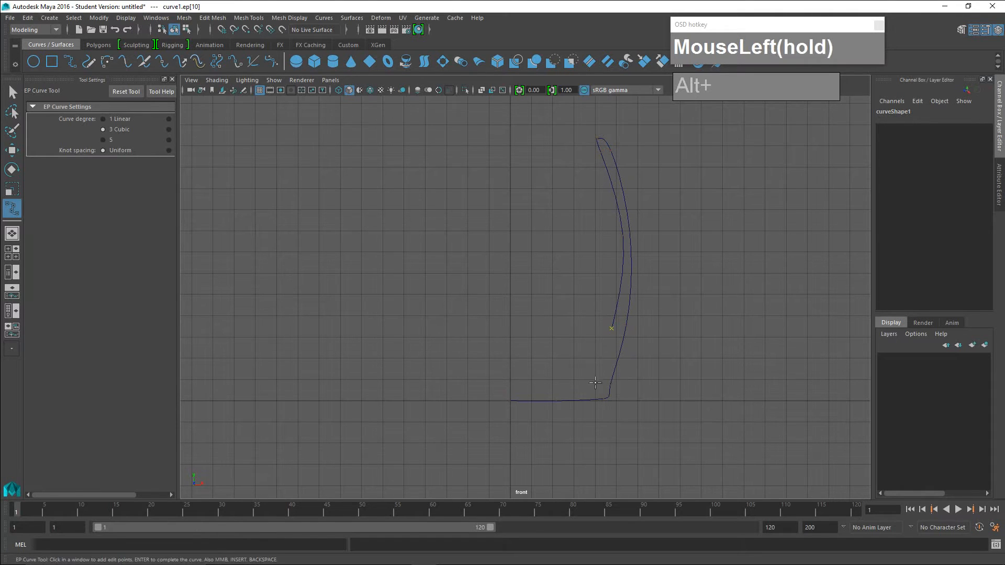
{"action": "left_click", "coordinate": [600, 385]}
{"action": "left_click", "coordinate": [557, 391]}
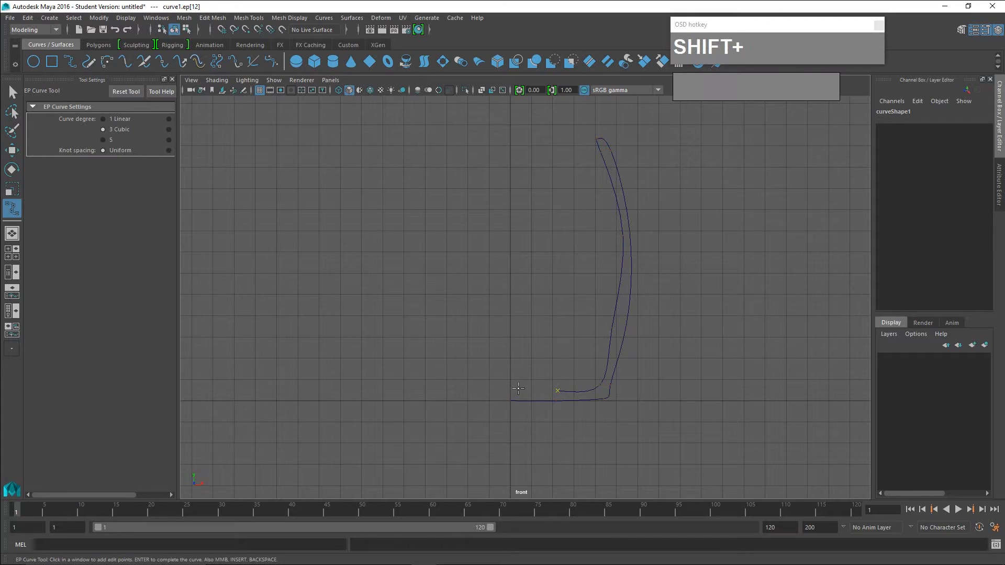
{"action": "key", "text": "shift+x"}
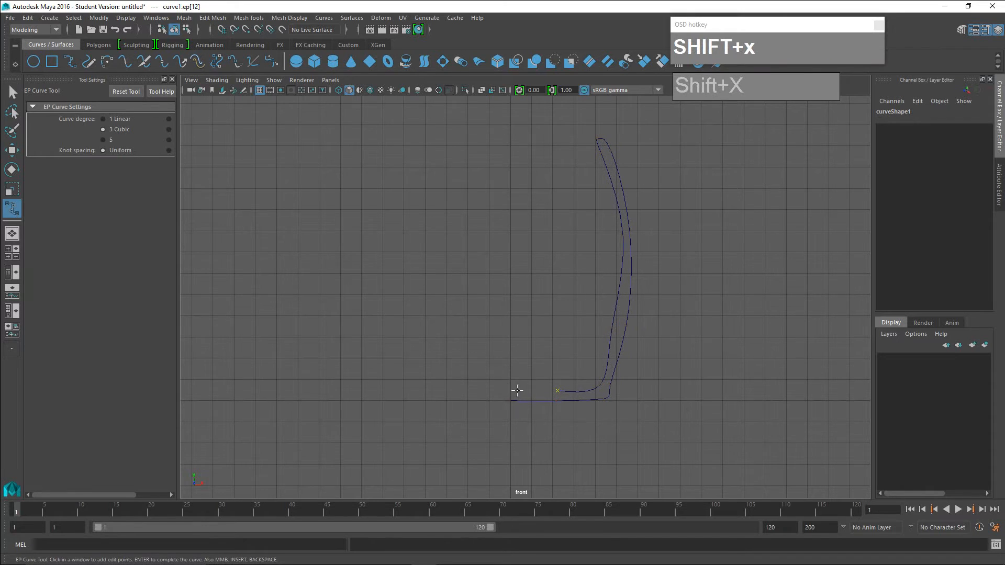
{"action": "left_click", "coordinate": [511, 391]}
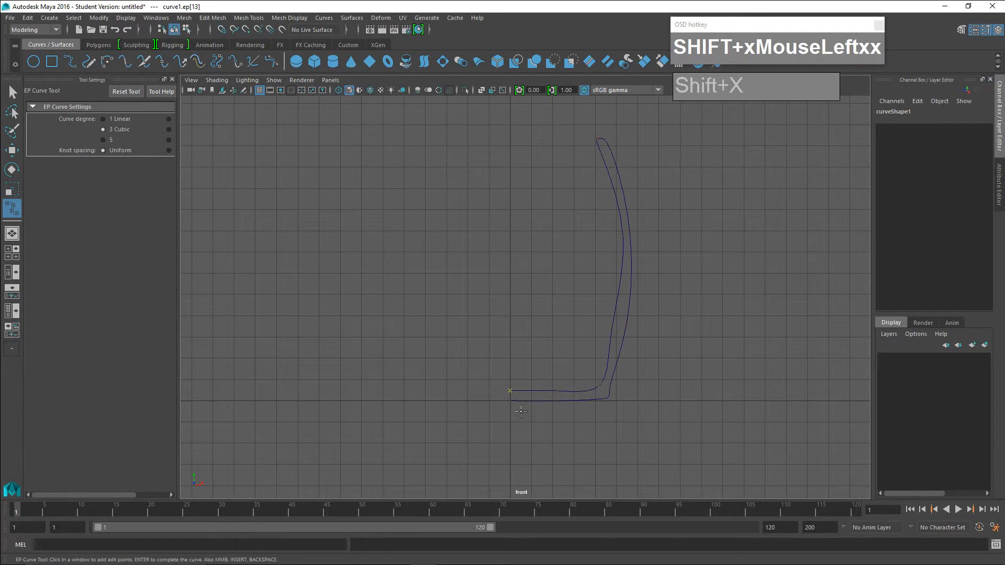
{"action": "scroll", "coordinate": [510, 411], "scroll_direction": "up", "scroll_amount": 1}
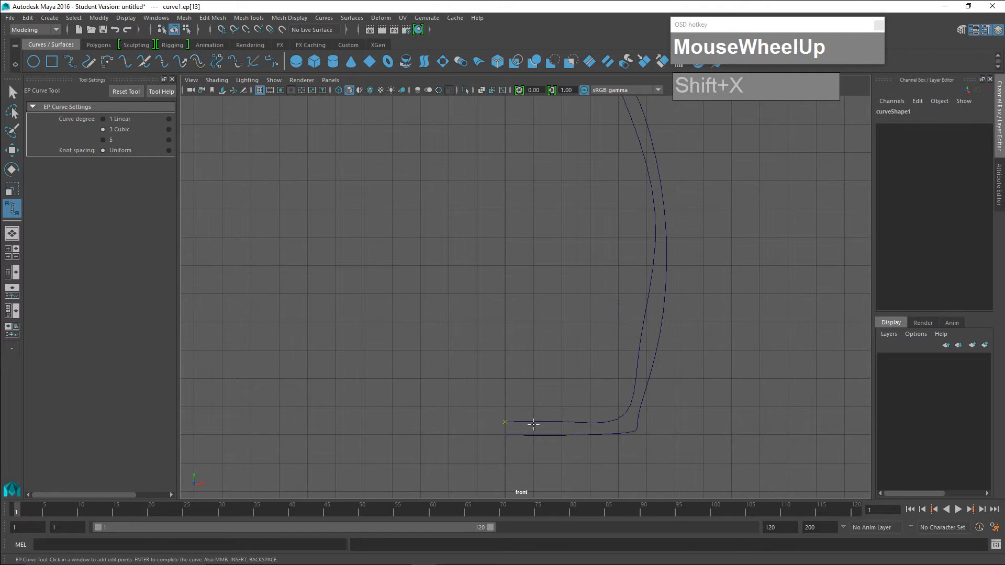
{"action": "scroll", "coordinate": [510, 443], "scroll_direction": "down", "scroll_amount": 2}
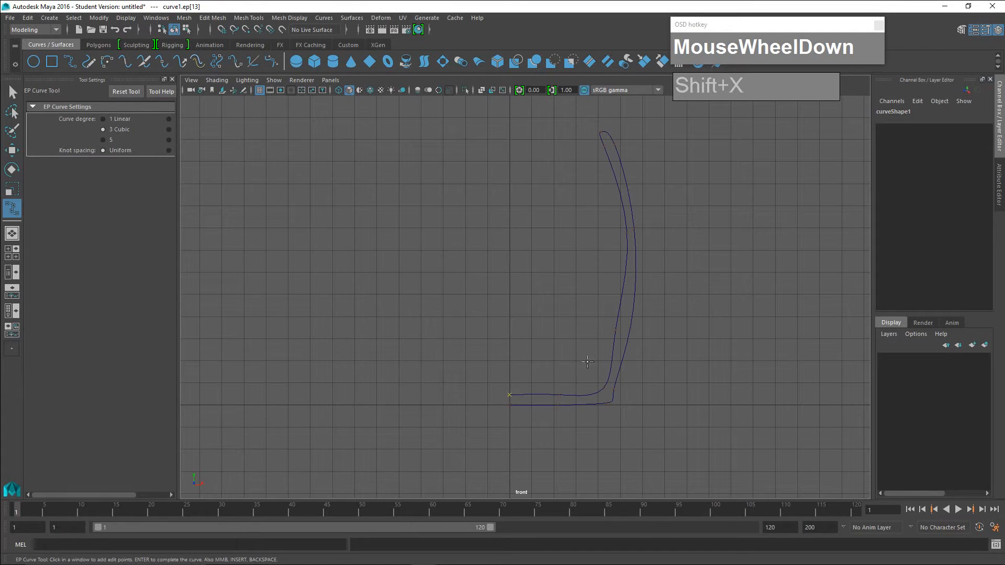
{"action": "key", "text": "BackSpace"}
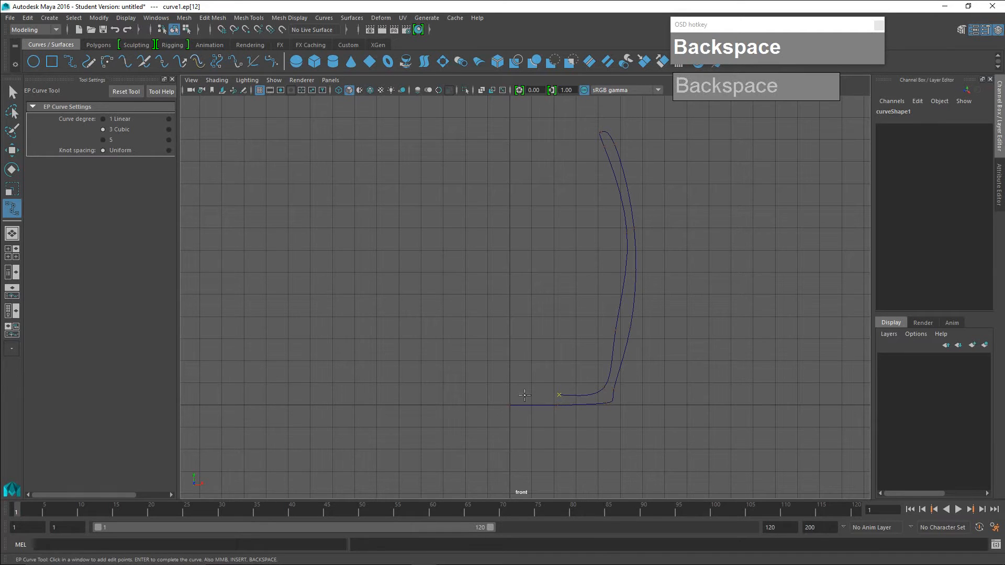
Snap the curve's last edit point onto the vertical center axis just above the base and finish the curve.
{"action": "key", "text": "shift+x"}
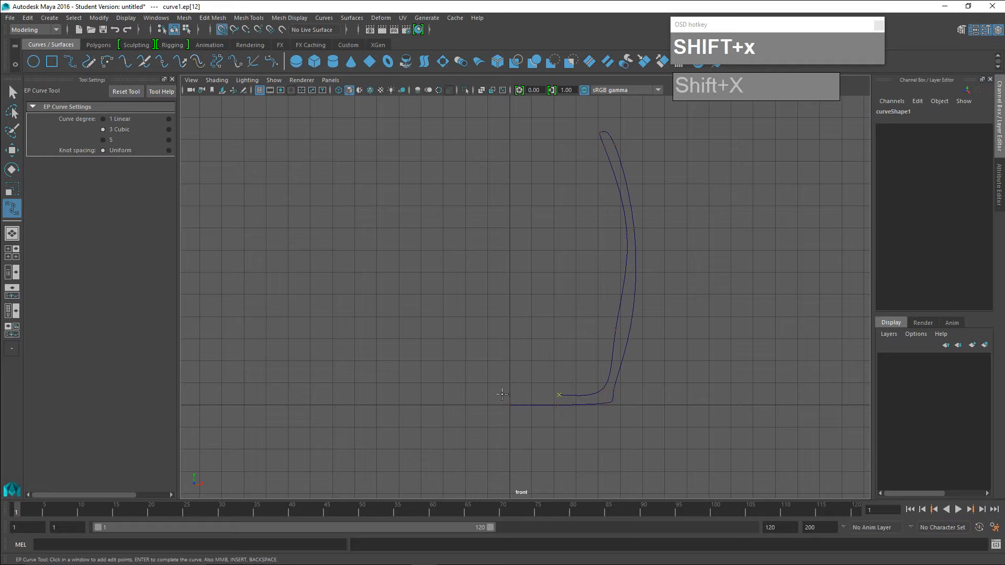
{"action": "left_click", "coordinate": [510, 396]}
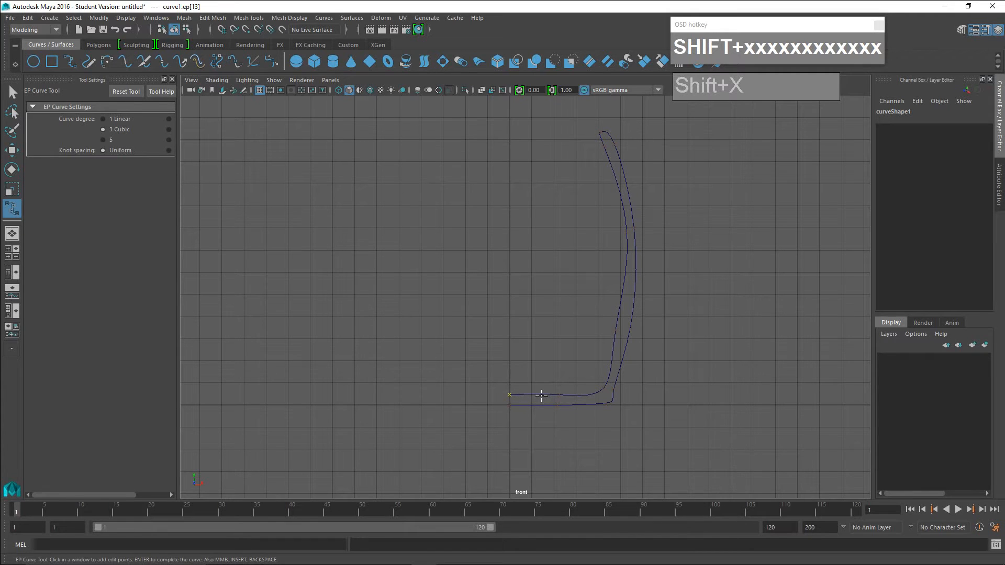
{"action": "key", "text": "Return"}
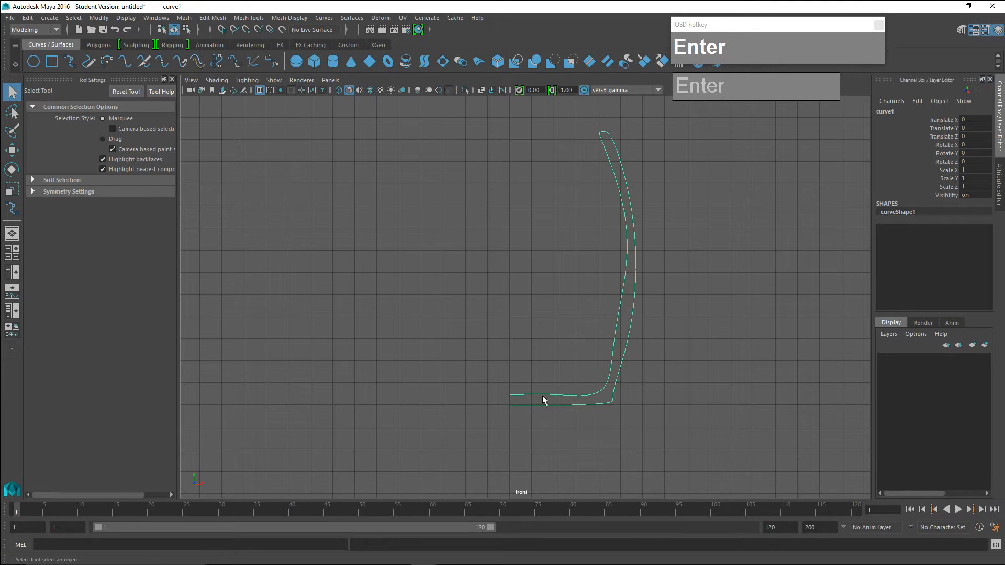
Look at the pitcher reference image in the browser to check its profile, and return to Maya.
{"action": "left_click", "coordinate": [372, 556]}
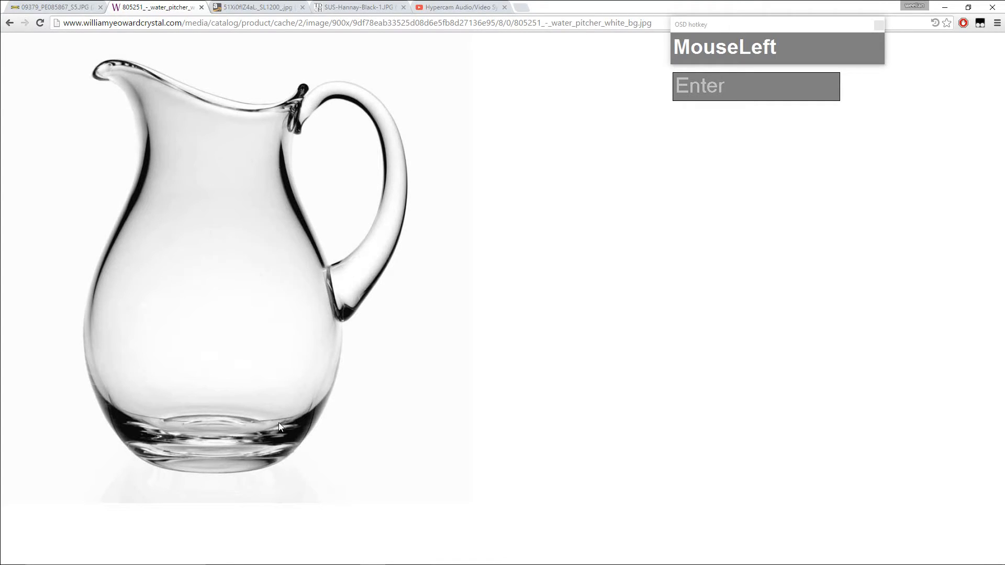
{"action": "left_click", "coordinate": [427, 562]}
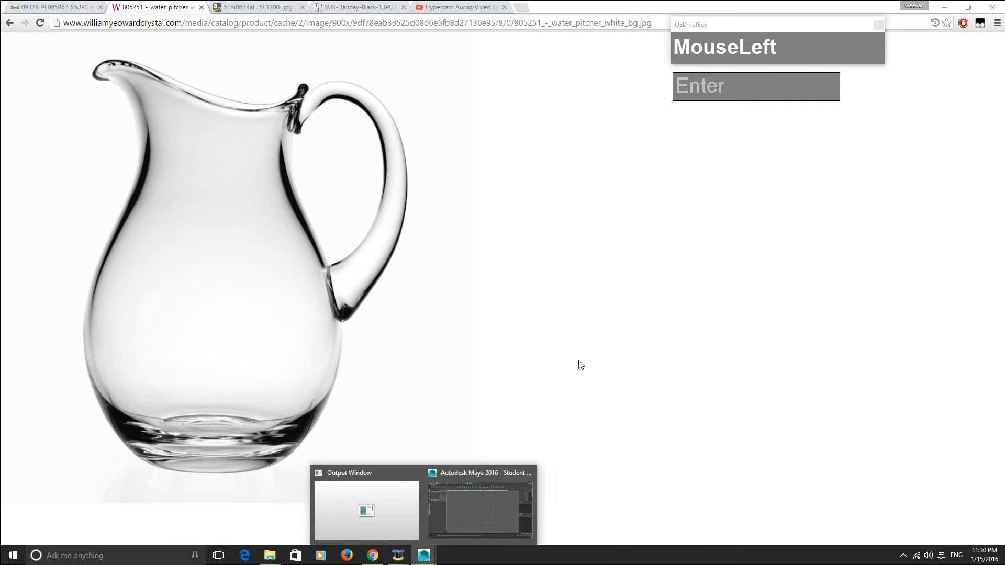
{"action": "left_click", "coordinate": [495, 500]}
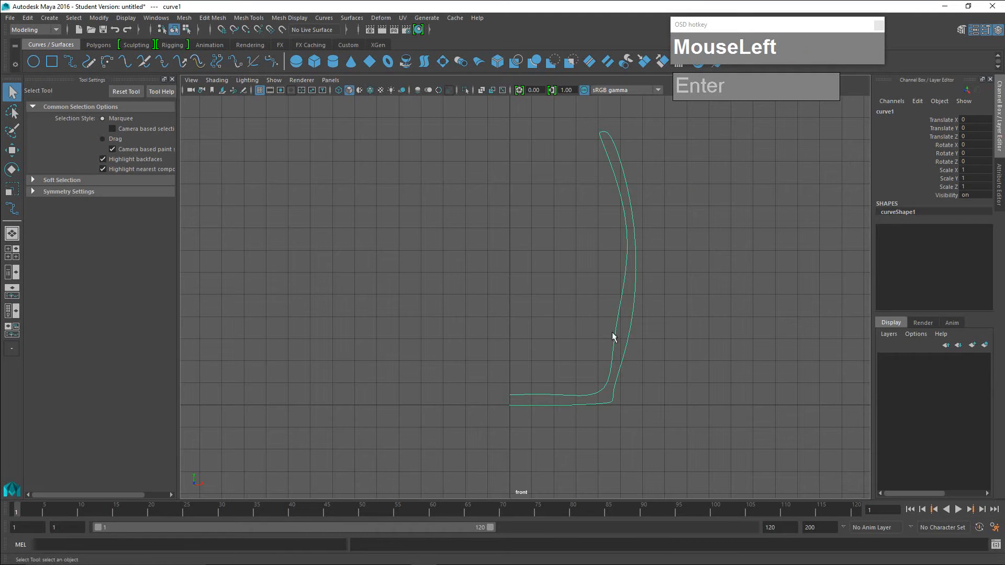
Switch to edit points and reshape the wall, moving the upper pair inward for a narrow neck and the lower pair outward for the belly.
{"action": "right_click", "coordinate": [635, 242]}
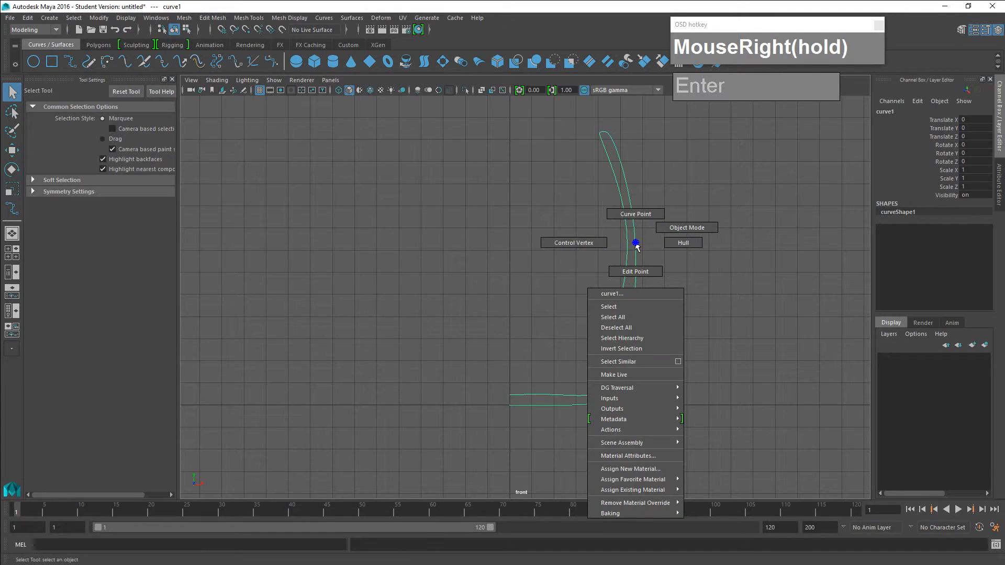
{"action": "right_click_drag", "start_coordinate": [635, 243], "coordinate": [631, 273]}
{"action": "left_click_drag", "start_coordinate": [612, 216], "coordinate": [641, 247]}
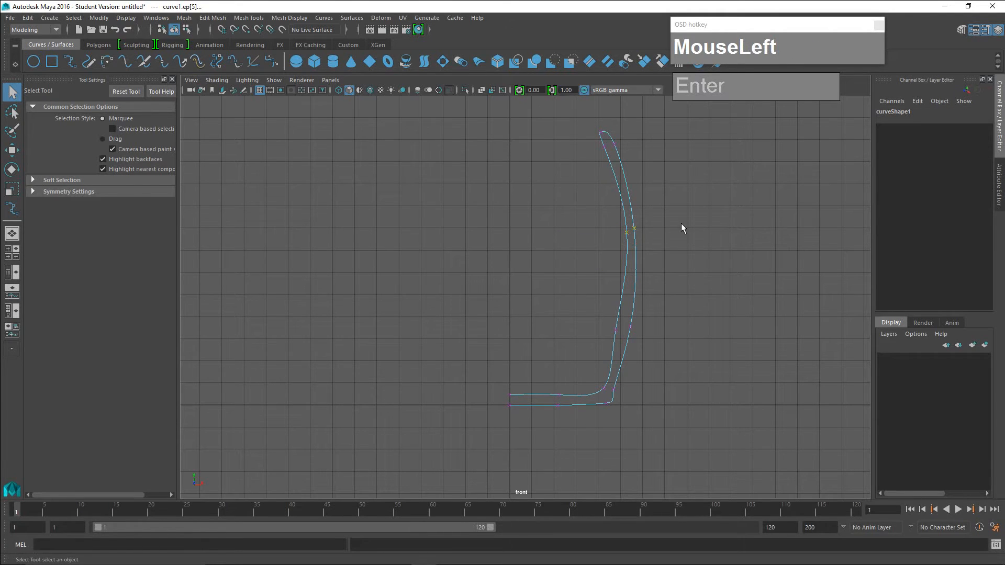
{"action": "key", "text": "w"}
{"action": "left_click_drag", "start_coordinate": [680, 229], "coordinate": [649, 234]}
{"action": "left_click_drag", "start_coordinate": [596, 312], "coordinate": [652, 310]}
{"action": "left_click", "coordinate": [600, 229]}
{"action": "left_click_drag", "start_coordinate": [600, 229], "coordinate": [602, 220]}
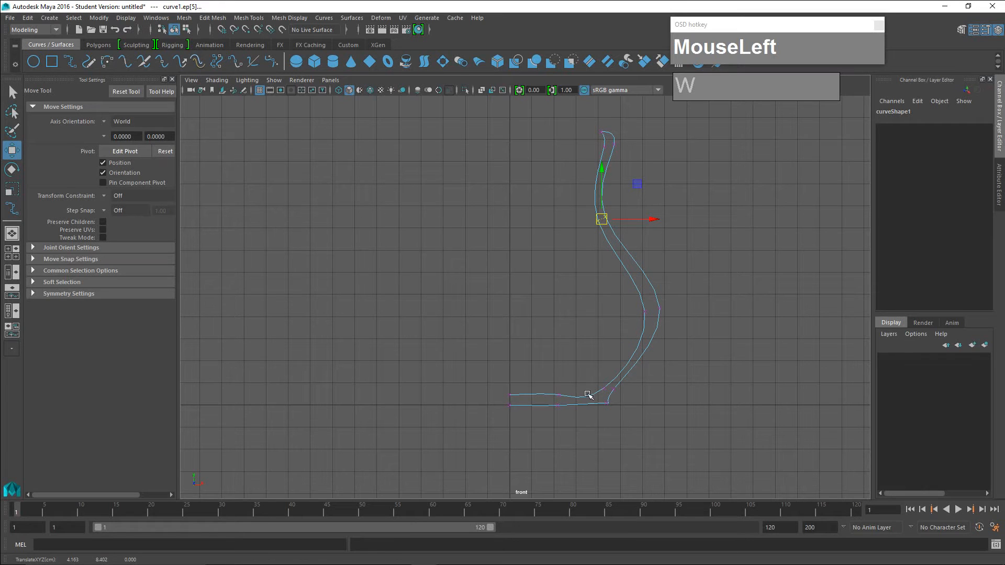
Switch to control vertices and adjust the inner belly, inner floor and outer base corner to even out the wall thickness.
{"action": "right_click_drag", "start_coordinate": [665, 312], "coordinate": [611, 286]}
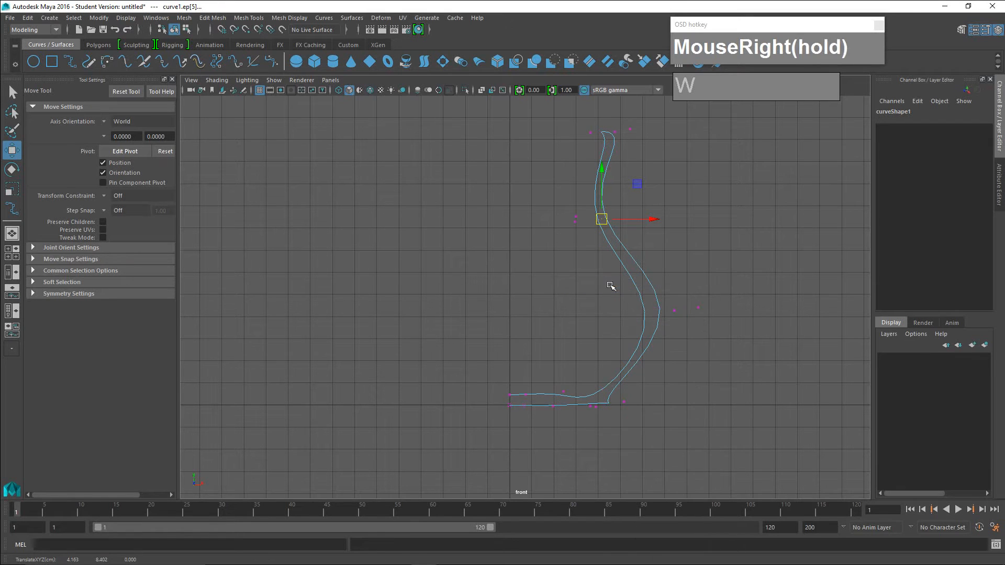
{"action": "mouse_move", "coordinate": [670, 304]}
{"action": "left_mouse_down"}
{"action": "mouse_move", "coordinate": [686, 329]}
{"action": "mouse_move", "coordinate": [682, 303]}
{"action": "left_mouse_up"}
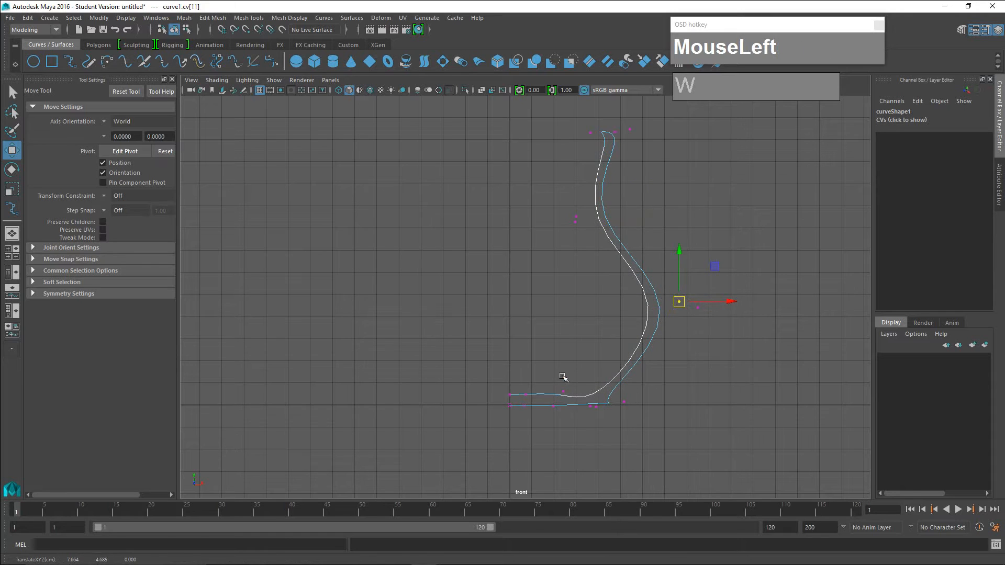
{"action": "left_click", "coordinate": [566, 393]}
{"action": "left_click_drag", "start_coordinate": [569, 396], "coordinate": [554, 396]}
{"action": "left_click", "coordinate": [632, 407]}
{"action": "left_click_drag", "start_coordinate": [633, 409], "coordinate": [600, 408]}
{"action": "left_click_drag", "start_coordinate": [600, 408], "coordinate": [620, 408]}
Refine the control vertices around the base, moving the outer corner farther out and smoothing the inner floor's bend.
{"action": "middle_click_drag", "start_coordinate": [620, 408], "coordinate": [633, 428], "text": "alt"}
{"action": "scroll", "coordinate": [645, 371], "scroll_direction": "up", "scroll_amount": 2, "text": "alt"}
{"action": "middle_click_drag", "start_coordinate": [644, 371], "coordinate": [642, 385], "text": "alt"}
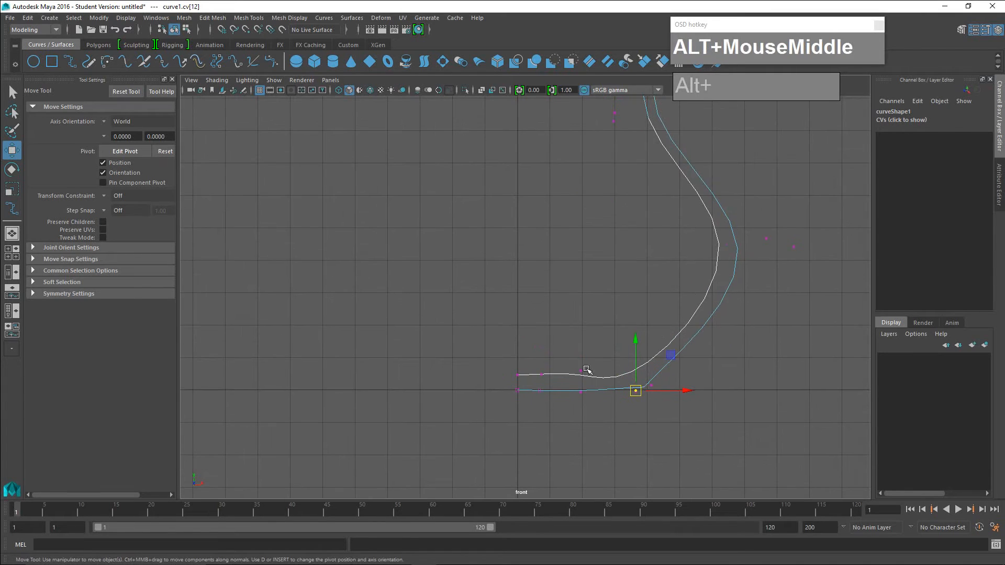
{"action": "left_click", "coordinate": [582, 374]}
{"action": "left_click_drag", "start_coordinate": [581, 333], "coordinate": [636, 402]}
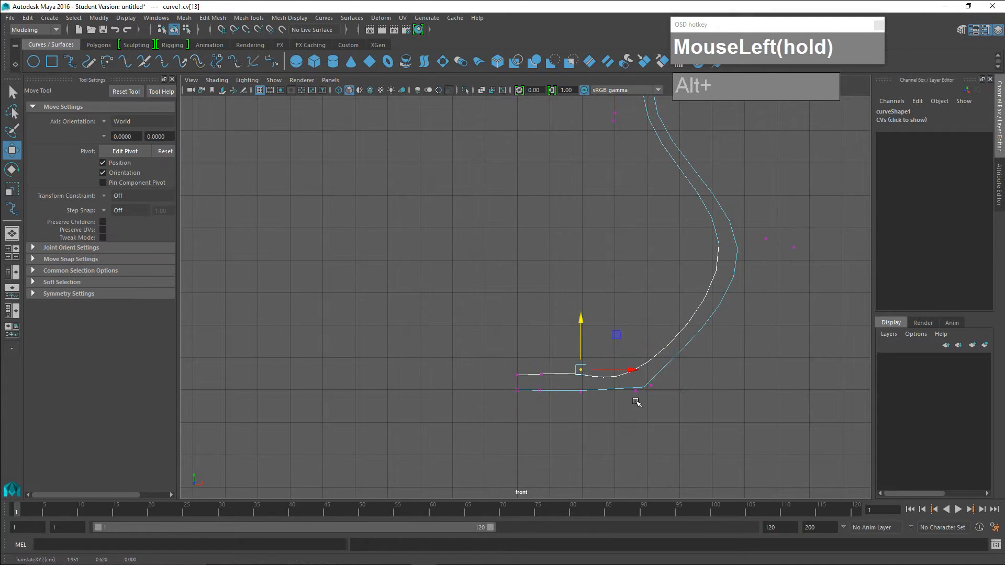
{"action": "left_click", "coordinate": [636, 391]}
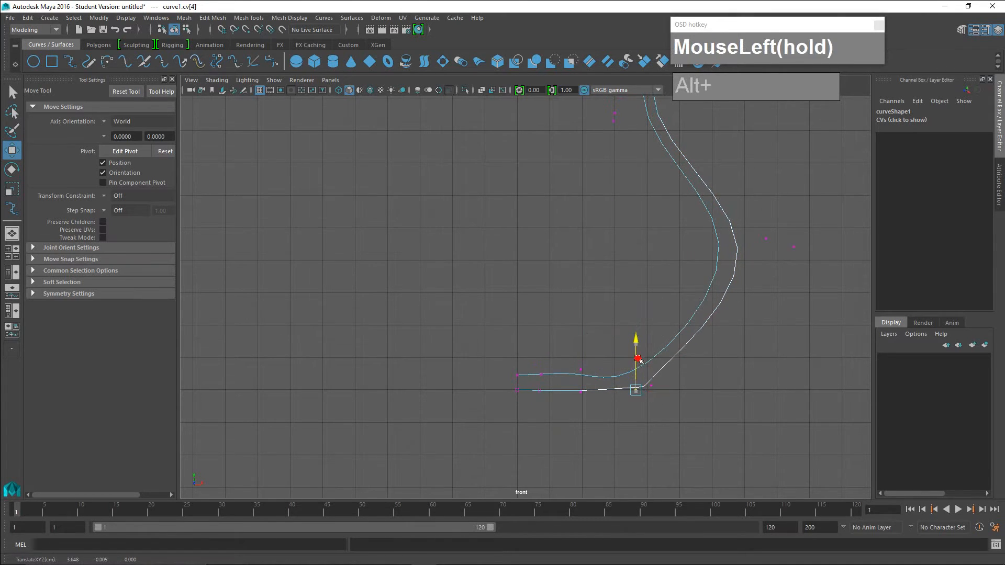
{"action": "left_click_drag", "start_coordinate": [636, 391], "coordinate": [662, 383]}
{"action": "left_click", "coordinate": [635, 387]}
{"action": "left_click", "coordinate": [580, 370]}
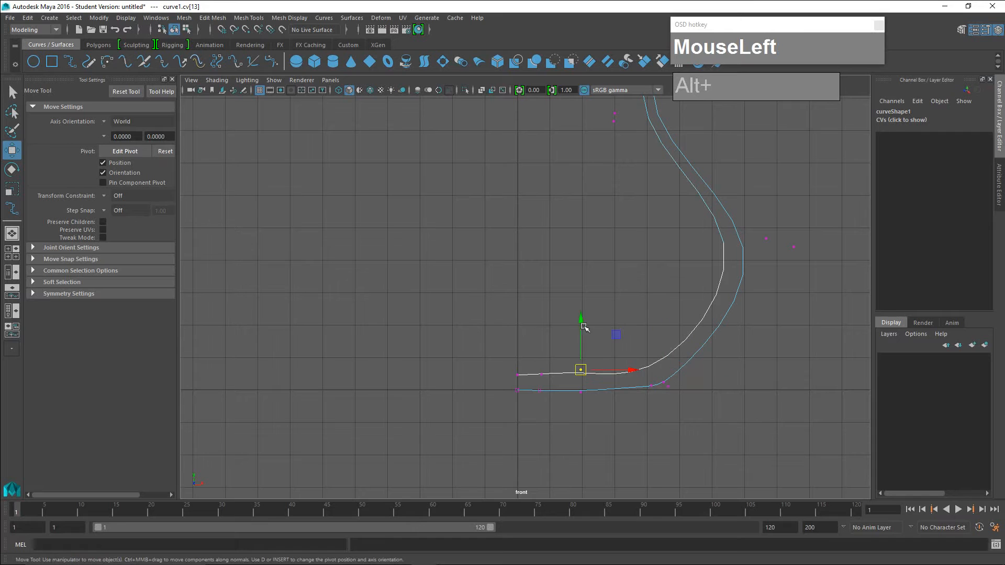
{"action": "left_click_drag", "start_coordinate": [581, 321], "coordinate": [583, 328]}
Reposition the control vertices at the rim to form a narrow, rounded lip that flares outward.
{"action": "middle_click_drag", "start_coordinate": [582, 328], "coordinate": [637, 406], "text": "alt"}
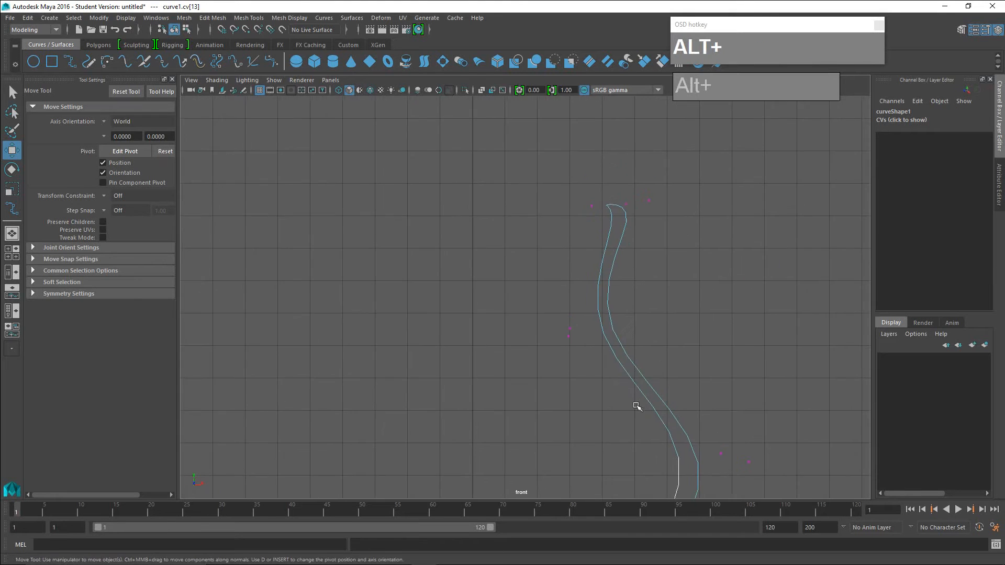
{"action": "scroll", "coordinate": [640, 226], "scroll_direction": "up", "scroll_amount": 2}
{"action": "mouse_move", "coordinate": [643, 179]}
{"action": "left_mouse_down"}
{"action": "mouse_move", "coordinate": [657, 194]}
{"action": "mouse_move", "coordinate": [642, 178]}
{"action": "mouse_move", "coordinate": [637, 205]}
{"action": "mouse_move", "coordinate": [610, 193]}
{"action": "mouse_move", "coordinate": [644, 183]}
{"action": "mouse_move", "coordinate": [639, 196]}
{"action": "left_mouse_up"}
{"action": "left_click", "coordinate": [626, 204]}
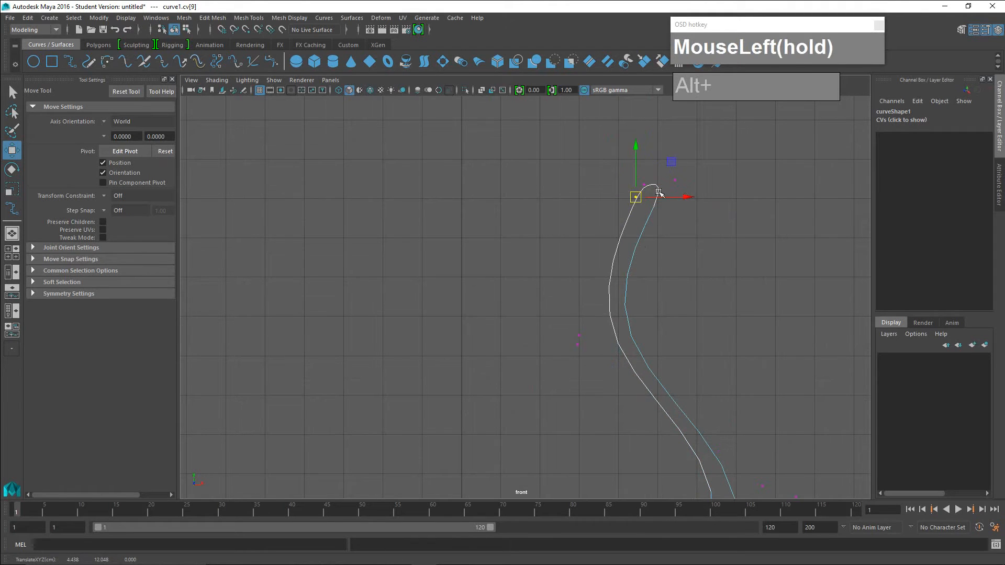
{"action": "left_click_drag", "start_coordinate": [669, 166], "coordinate": [685, 186]}
{"action": "left_click_drag", "start_coordinate": [661, 222], "coordinate": [651, 201]}
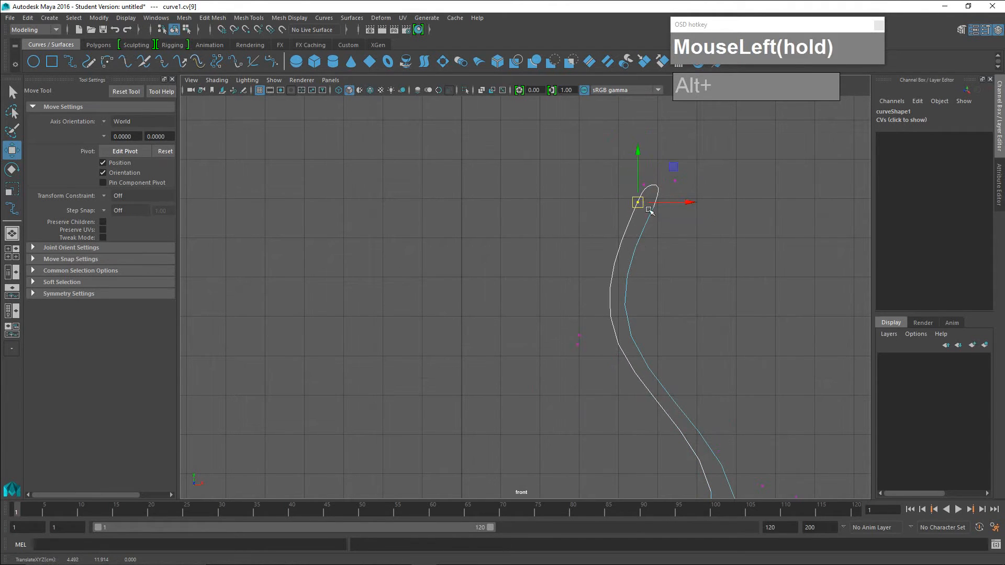
Lower the inner wall's control vertex at the belly slightly to follow the outer wall.
{"action": "middle_click_drag", "start_coordinate": [657, 271], "coordinate": [617, 207], "text": "alt"}
{"action": "scroll", "coordinate": [621, 217], "scroll_direction": "down", "scroll_amount": 2}
{"action": "middle_click_drag", "start_coordinate": [653, 303], "coordinate": [655, 257], "text": "alt"}
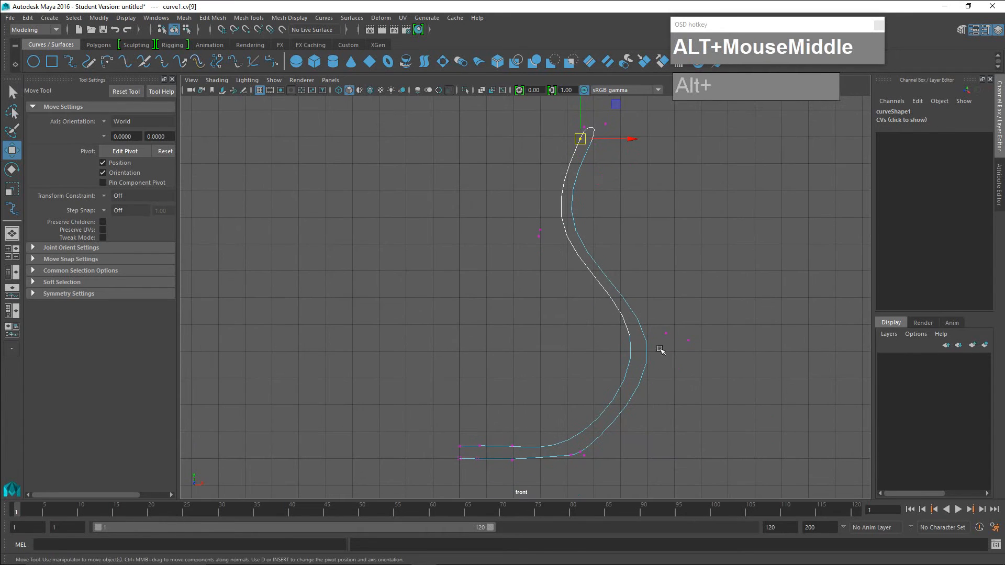
{"action": "left_click_drag", "start_coordinate": [661, 320], "coordinate": [668, 345]}
{"action": "left_click_drag", "start_coordinate": [668, 334], "coordinate": [668, 342]}
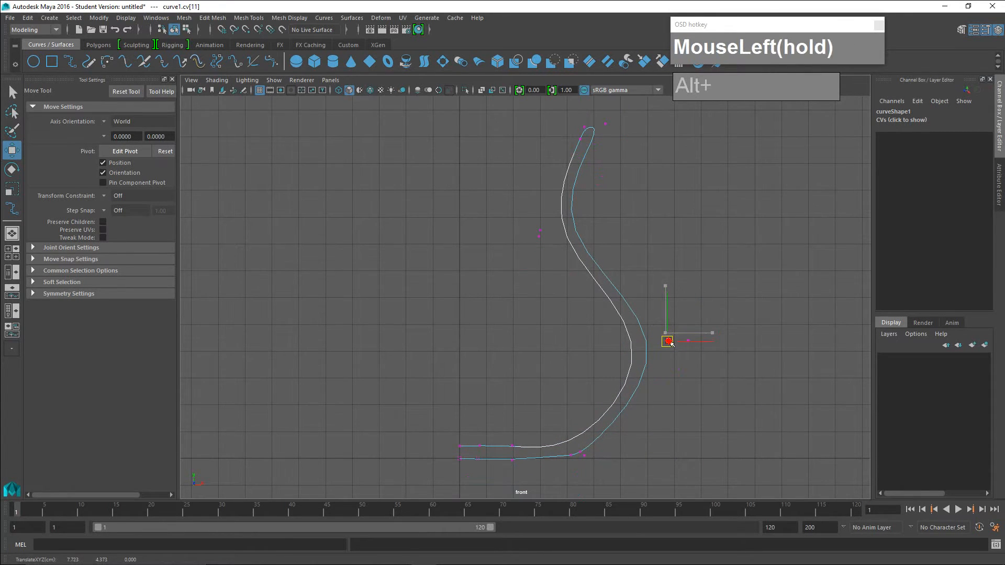
Flatten the three inner floor control vertices and the outer base ones near the axis by scaling them vertically.
{"action": "scroll", "coordinate": [672, 346], "scroll_direction": "up", "scroll_amount": 1}
{"action": "middle_click_drag", "start_coordinate": [671, 346], "coordinate": [662, 322], "text": "alt"}
{"action": "left_click", "coordinate": [539, 404]}
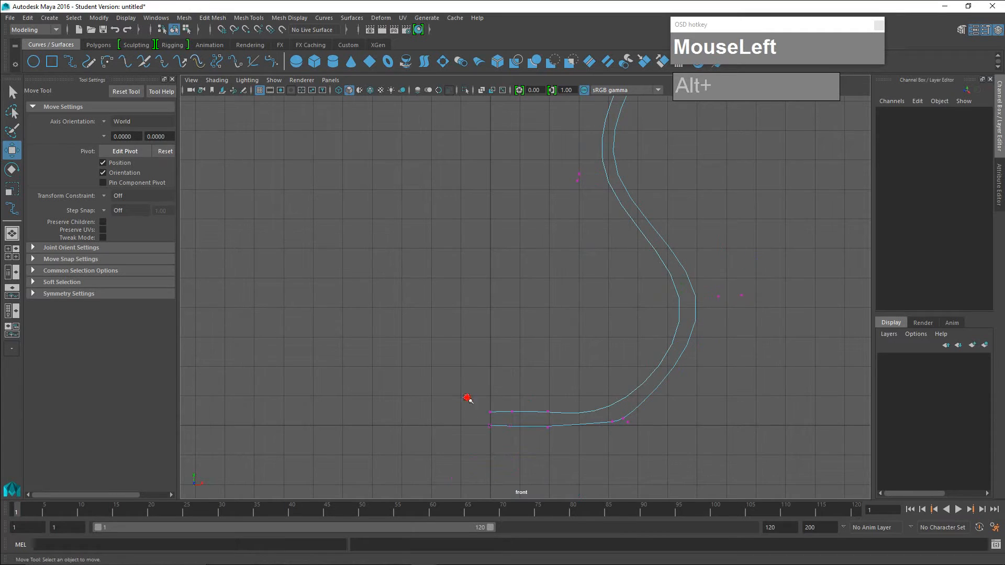
{"action": "left_click_drag", "start_coordinate": [463, 398], "coordinate": [556, 415]}
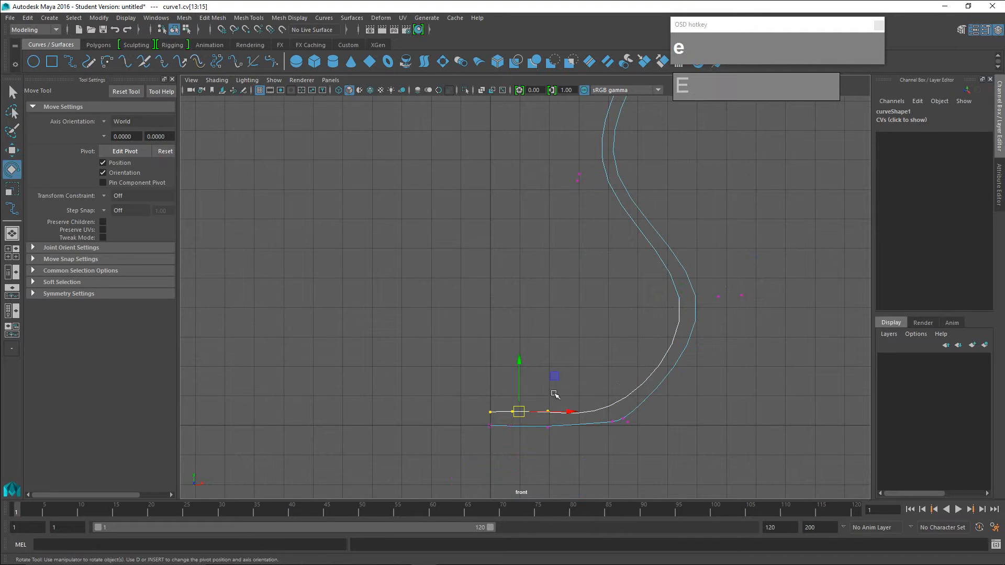
{"action": "key", "text": "e"}
{"action": "key", "text": "e"}
{"action": "key", "text": "r"}
{"action": "left_click_drag", "start_coordinate": [519, 364], "coordinate": [520, 410]}
{"action": "left_click_drag", "start_coordinate": [569, 448], "coordinate": [521, 419]}
{"action": "left_click", "coordinate": [521, 378]}
{"action": "left_click", "coordinate": [578, 465]}
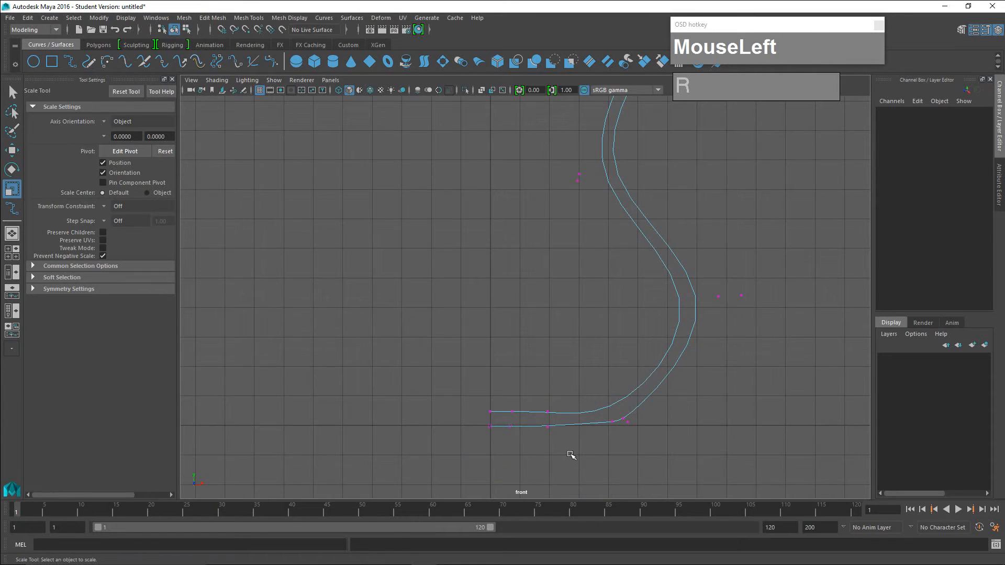
Examine the control vertices along the base near the center axis, and check the whole profile's shape.
{"action": "scroll", "coordinate": [575, 456], "scroll_direction": "up", "scroll_amount": 2}
{"action": "middle_click_drag", "start_coordinate": [575, 455], "coordinate": [553, 374], "text": "alt"}
{"action": "scroll", "coordinate": [597, 352], "scroll_direction": "up", "scroll_amount": 2}
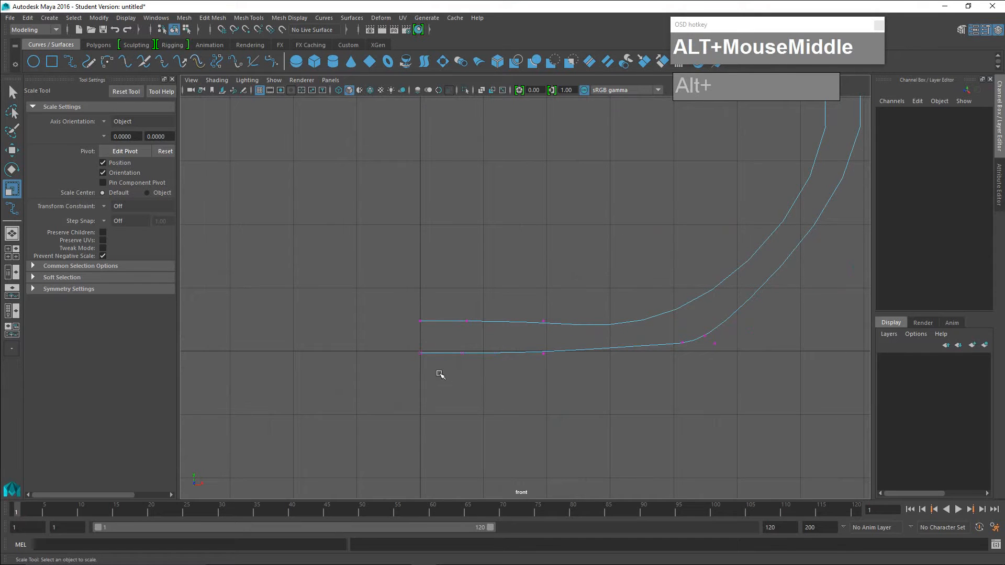
{"action": "scroll", "coordinate": [448, 370], "scroll_direction": "up", "scroll_amount": 2}
{"action": "scroll", "coordinate": [466, 354], "scroll_direction": "up", "scroll_amount": 2, "text": "alt"}
{"action": "left_click_drag", "start_coordinate": [382, 364], "coordinate": [403, 389]}
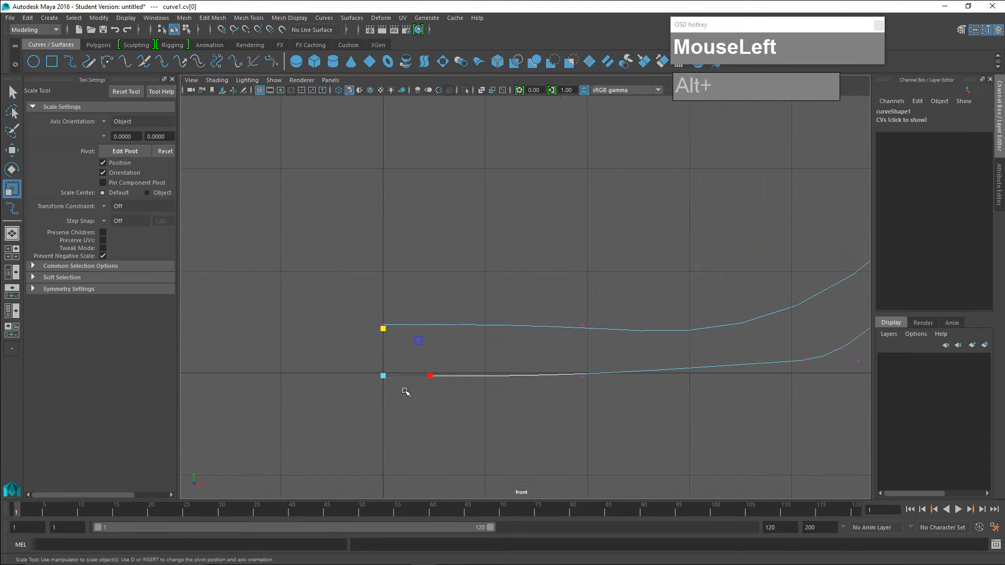
{"action": "left_click_drag", "start_coordinate": [443, 359], "coordinate": [402, 402]}
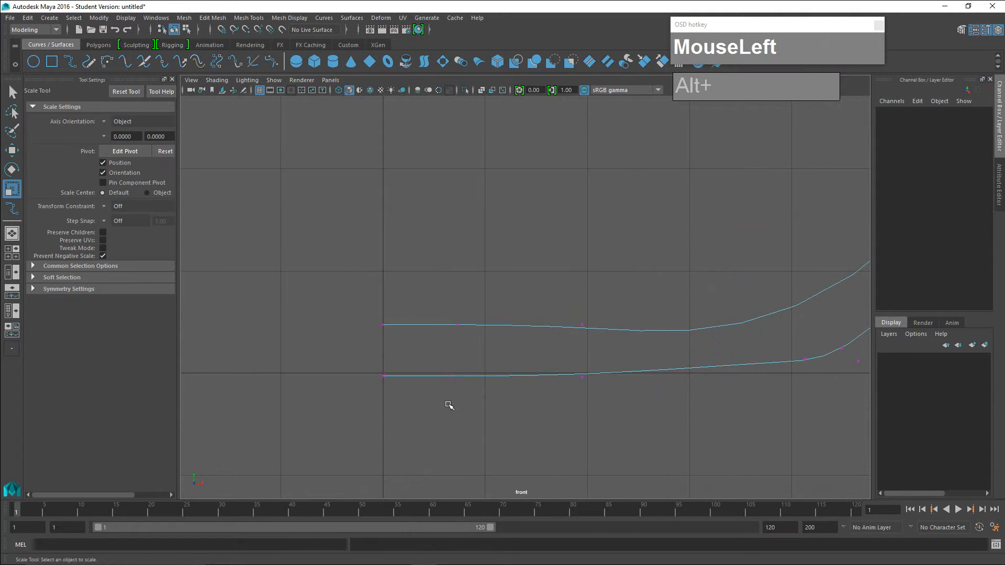
{"action": "left_click_drag", "start_coordinate": [446, 365], "coordinate": [463, 390]}
{"action": "left_click", "coordinate": [472, 414]}
{"action": "scroll", "coordinate": [487, 403], "scroll_direction": "up", "scroll_amount": 2}
{"action": "middle_click_drag", "start_coordinate": [442, 417], "coordinate": [501, 378], "text": "alt"}
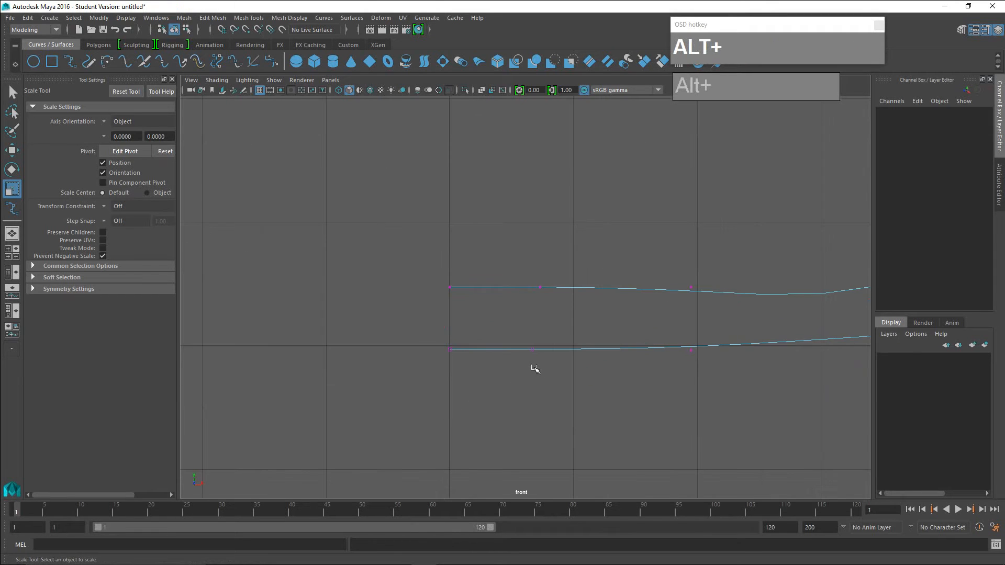
{"action": "scroll", "coordinate": [537, 362], "scroll_direction": "up", "scroll_amount": 1}
{"action": "scroll", "coordinate": [546, 396], "scroll_direction": "down", "scroll_amount": 3}
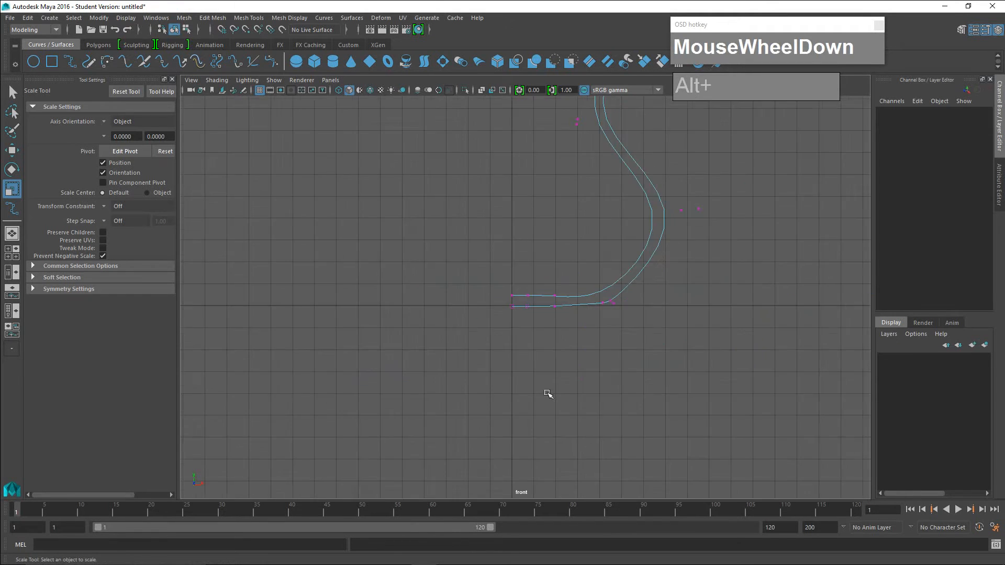
{"action": "middle_click_drag", "start_coordinate": [544, 397], "coordinate": [532, 399], "text": "alt"}
{"action": "scroll", "coordinate": [487, 377], "scroll_direction": "up", "scroll_amount": 2}
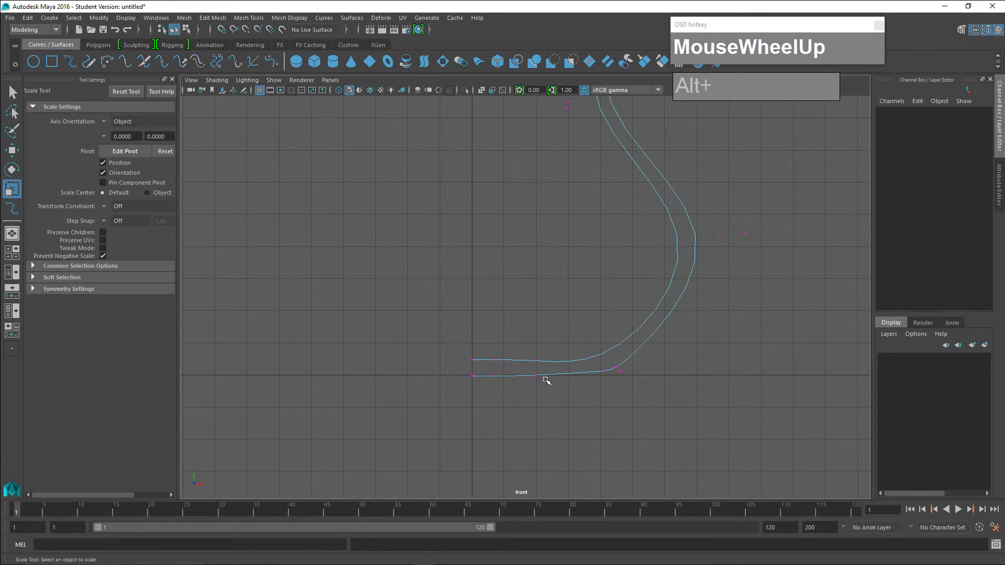
{"action": "middle_click_drag", "start_coordinate": [649, 348], "coordinate": [653, 338], "text": "alt"}
{"action": "scroll", "coordinate": [645, 247], "scroll_direction": "down", "scroll_amount": 2, "text": "alt"}
{"action": "middle_click_drag", "start_coordinate": [646, 246], "coordinate": [633, 237], "text": "alt"}
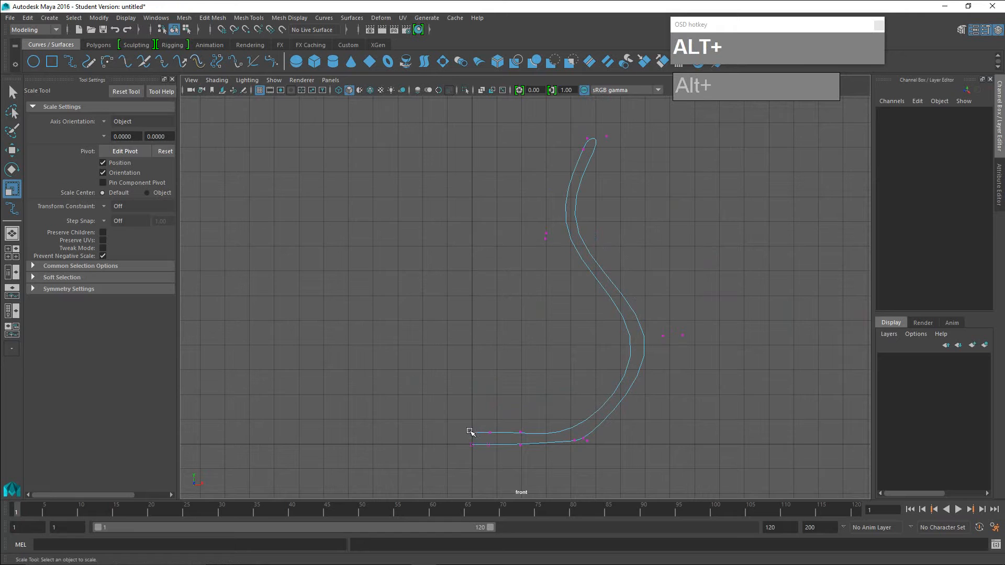
{"action": "middle_click_drag", "start_coordinate": [616, 332], "coordinate": [600, 343], "text": "alt"}
Nudge the topmost control vertex of the rim with the Move tool.
{"action": "left_click", "coordinate": [576, 193]}
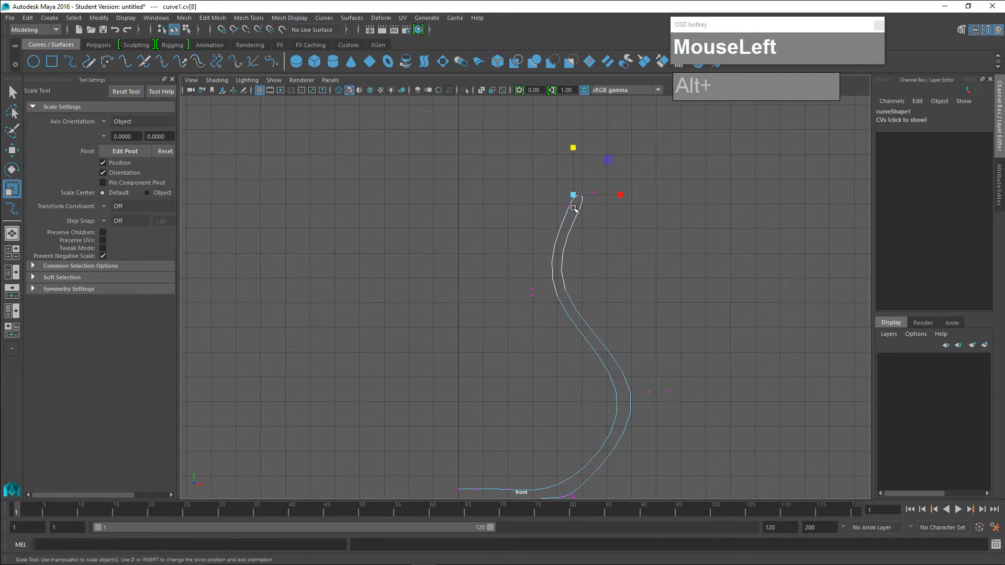
{"action": "key", "text": "w"}
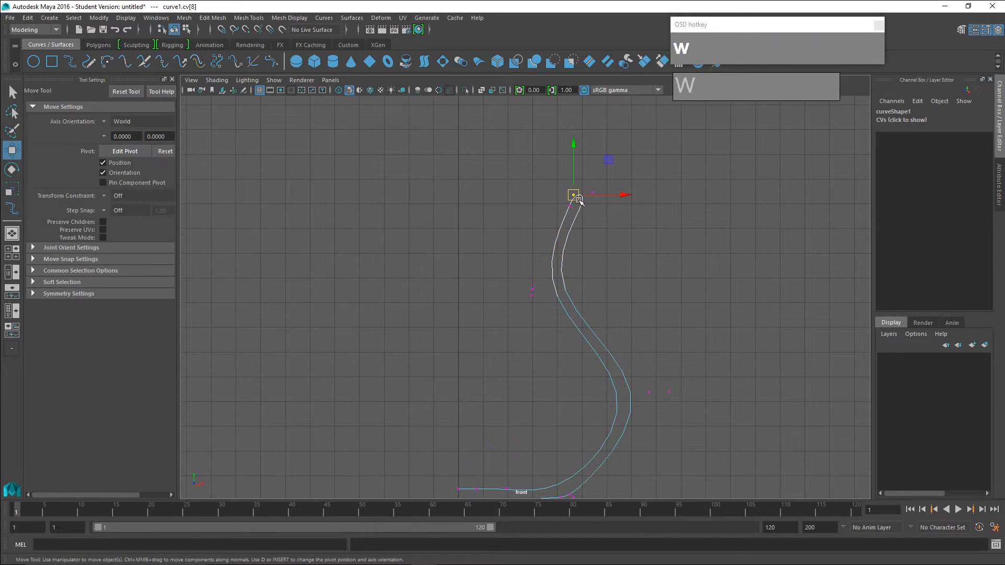
{"action": "left_click", "coordinate": [579, 199]}
{"action": "scroll", "coordinate": [630, 343], "scroll_direction": "down", "scroll_amount": 1}
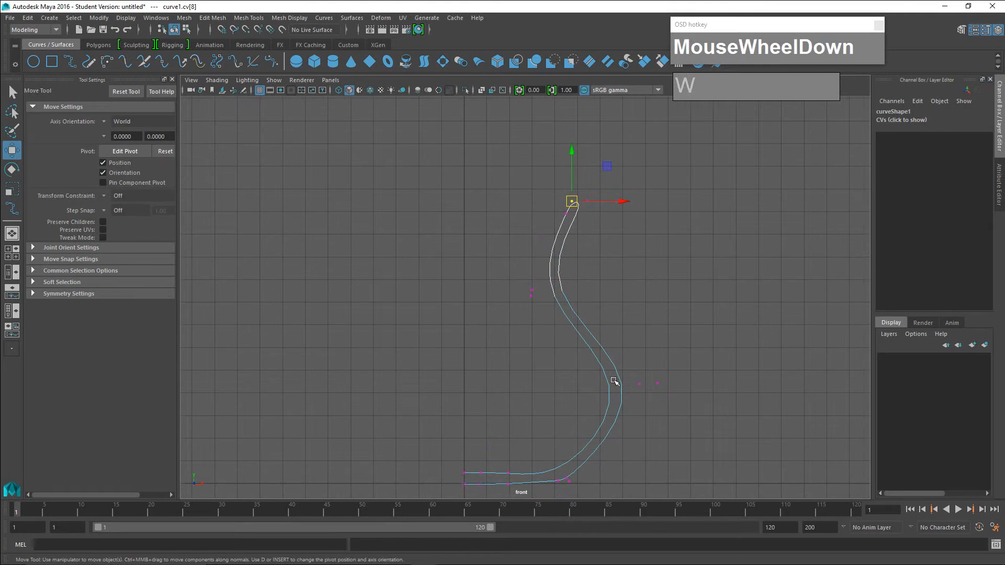
{"action": "middle_click_drag", "start_coordinate": [614, 380], "coordinate": [594, 323], "text": "alt"}
{"action": "scroll", "coordinate": [617, 399], "scroll_direction": "down", "scroll_amount": 1}
{"action": "scroll", "coordinate": [639, 361], "scroll_direction": "up", "scroll_amount": 1}
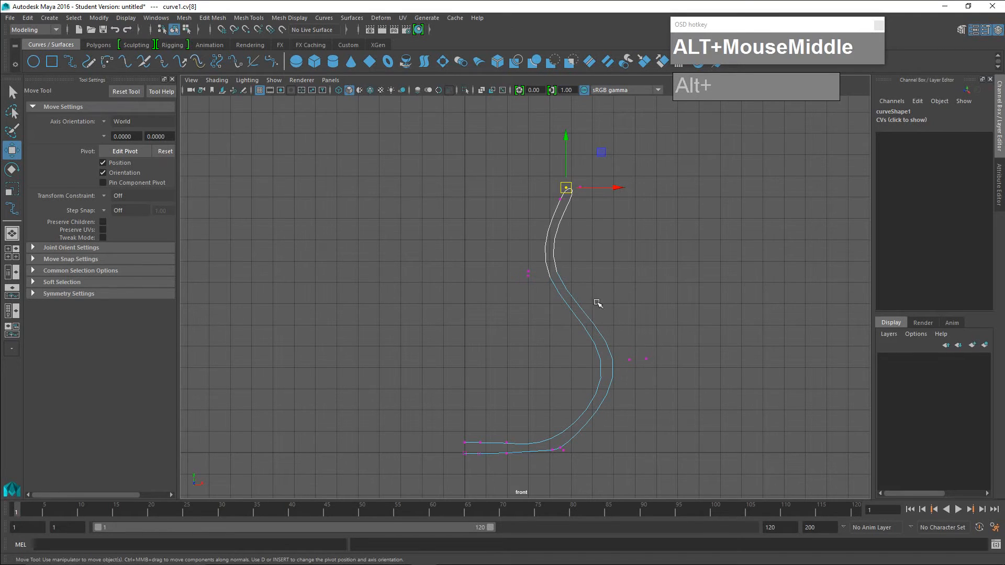
Mark a curve point on both the outer and inner wall between neck and belly, and insert knots there.
{"action": "right_click", "coordinate": [575, 286]}
{"action": "right_click_drag", "start_coordinate": [578, 302], "coordinate": [579, 256]}
{"action": "left_click", "coordinate": [577, 301]}
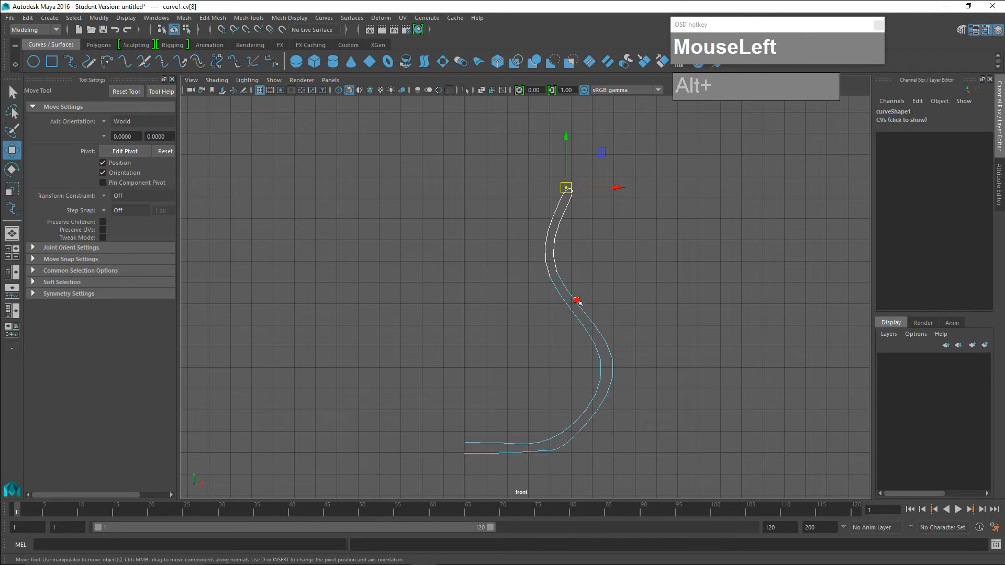
{"action": "left_click_drag", "start_coordinate": [583, 313], "coordinate": [581, 298]}
{"action": "scroll", "coordinate": [608, 321], "scroll_direction": "up", "scroll_amount": 2}
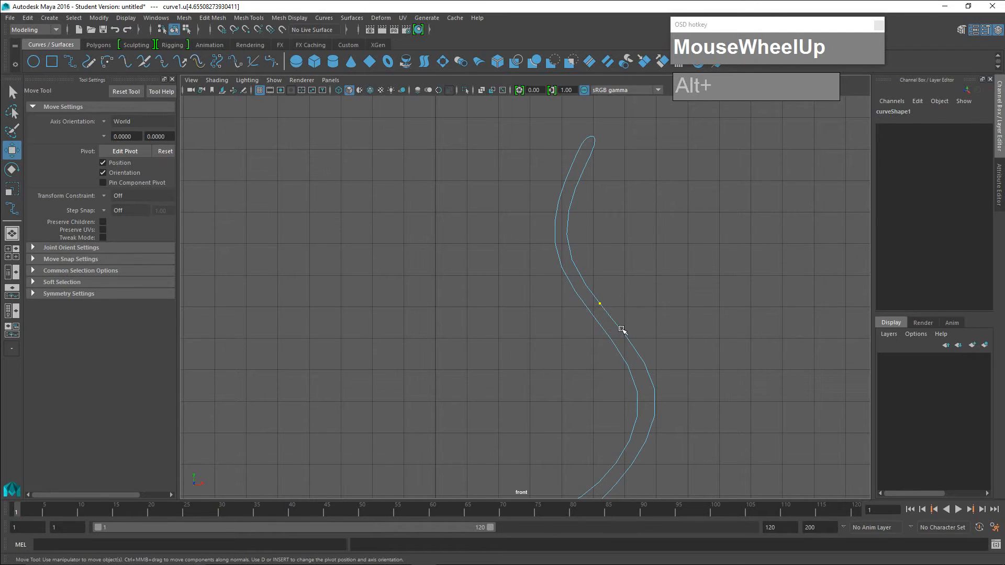
{"action": "left_click_drag", "start_coordinate": [595, 315], "coordinate": [590, 311], "text": "shift"}
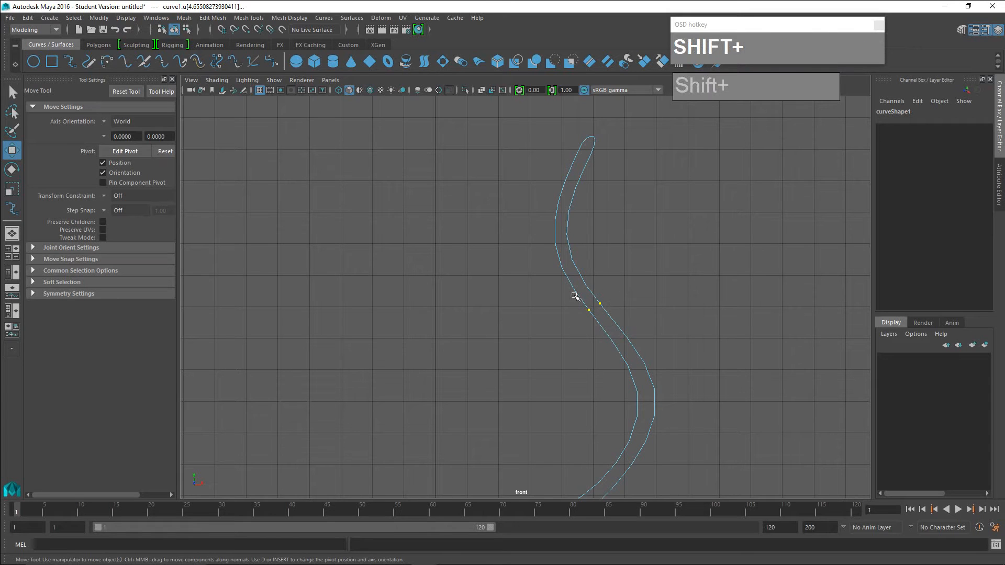
{"action": "left_click", "coordinate": [325, 20]}
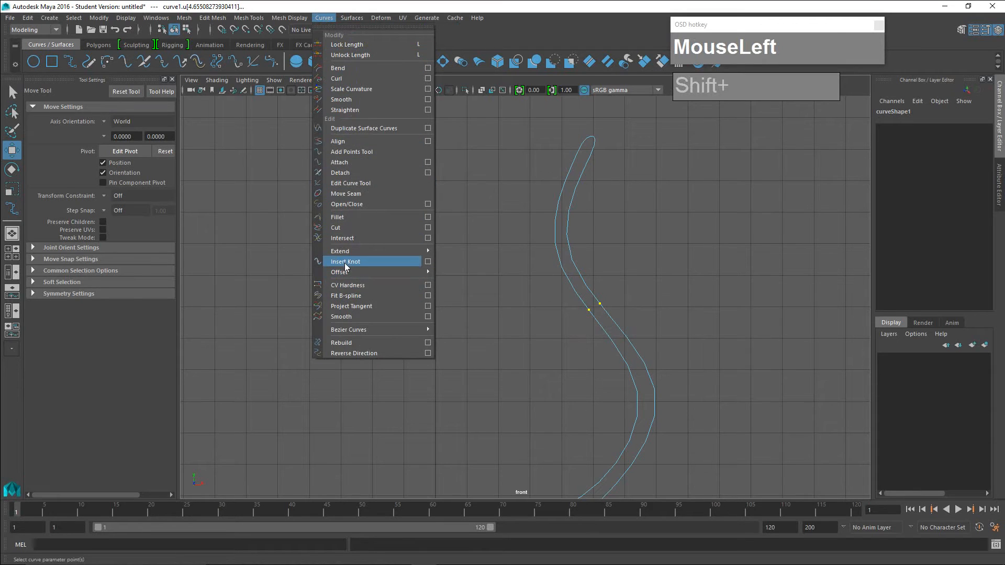
{"action": "left_click", "coordinate": [344, 263]}
Reposition the edit points between neck and belly on both walls, and rotate the pair at the bottom of the neck.
{"action": "right_click_drag", "start_coordinate": [609, 311], "coordinate": [622, 317]}
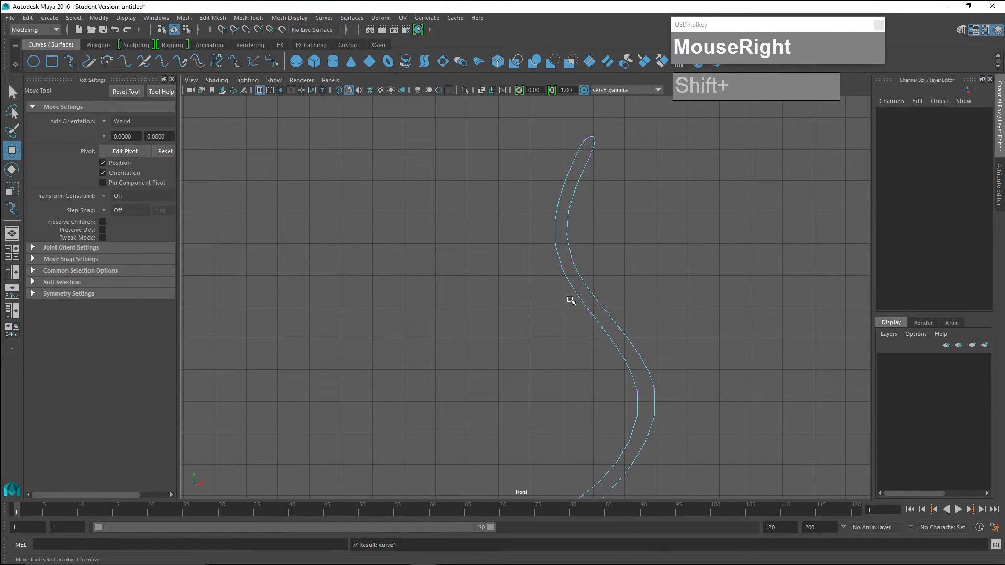
{"action": "left_click_drag", "start_coordinate": [577, 287], "coordinate": [611, 305], "text": "shift"}
{"action": "left_click_drag", "start_coordinate": [556, 254], "coordinate": [587, 272], "text": "shift"}
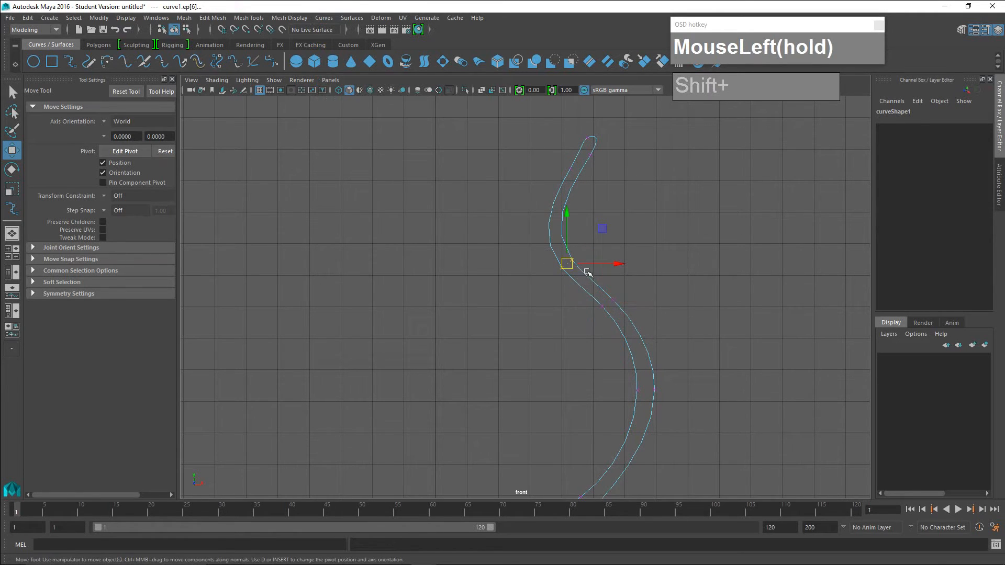
{"action": "key", "text": "e"}
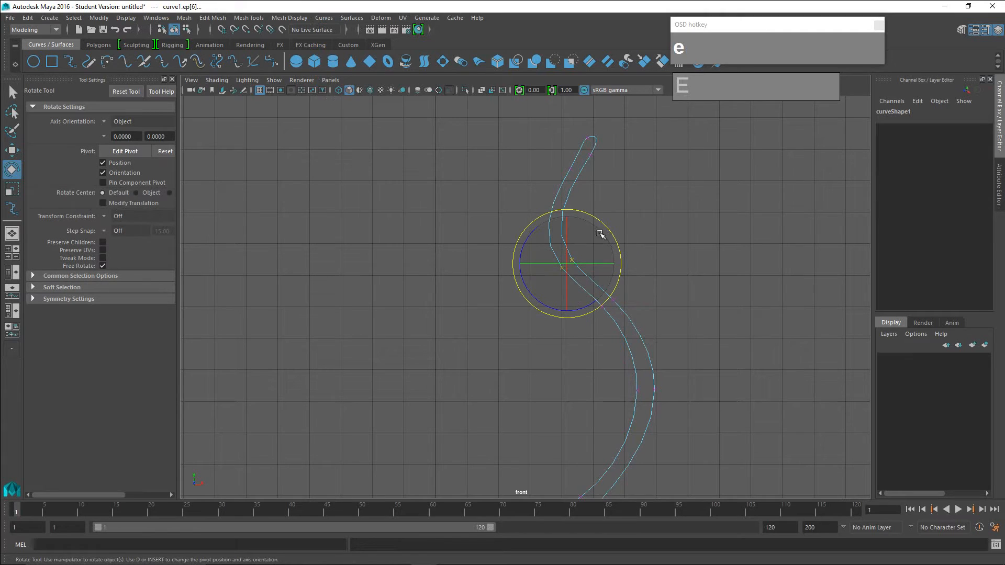
{"action": "left_click_drag", "start_coordinate": [602, 220], "coordinate": [560, 249]}
Refine the neck and rim by control vertex, repositioning the one just below the lip with the Move tool.
{"action": "key", "text": "w"}
{"action": "right_click_drag", "start_coordinate": [561, 250], "coordinate": [500, 250]}
{"action": "left_click_drag", "start_coordinate": [496, 209], "coordinate": [541, 231]}
{"action": "left_click_drag", "start_coordinate": [605, 173], "coordinate": [579, 157]}
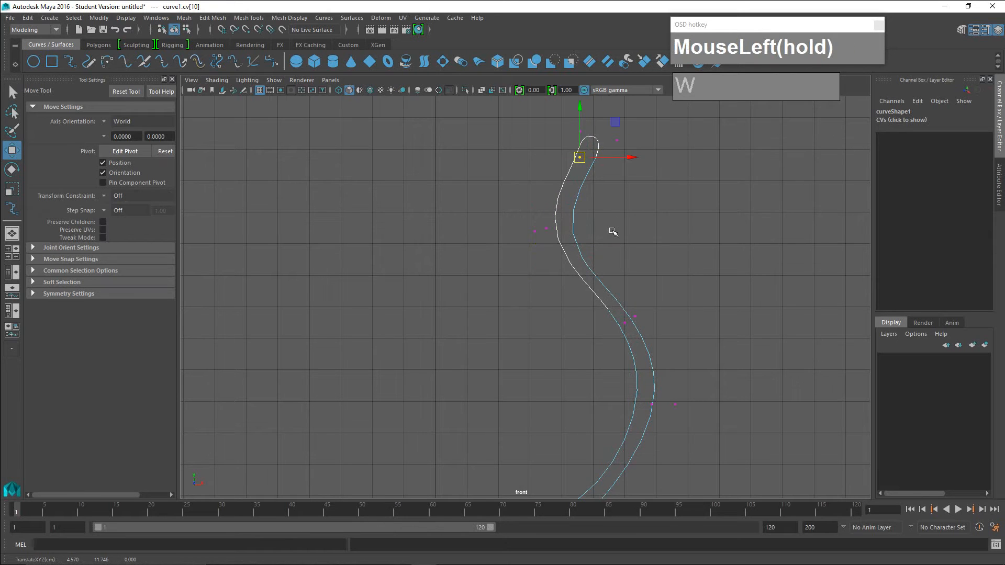
Move all profile control vertices except those of the flat base near the axis inward along X to narrow the body.
{"action": "scroll", "coordinate": [620, 309], "scroll_direction": "down", "scroll_amount": 2}
{"action": "scroll", "coordinate": [620, 344], "scroll_direction": "down", "scroll_amount": 2}
{"action": "scroll", "coordinate": [627, 361], "scroll_direction": "up", "scroll_amount": 1}
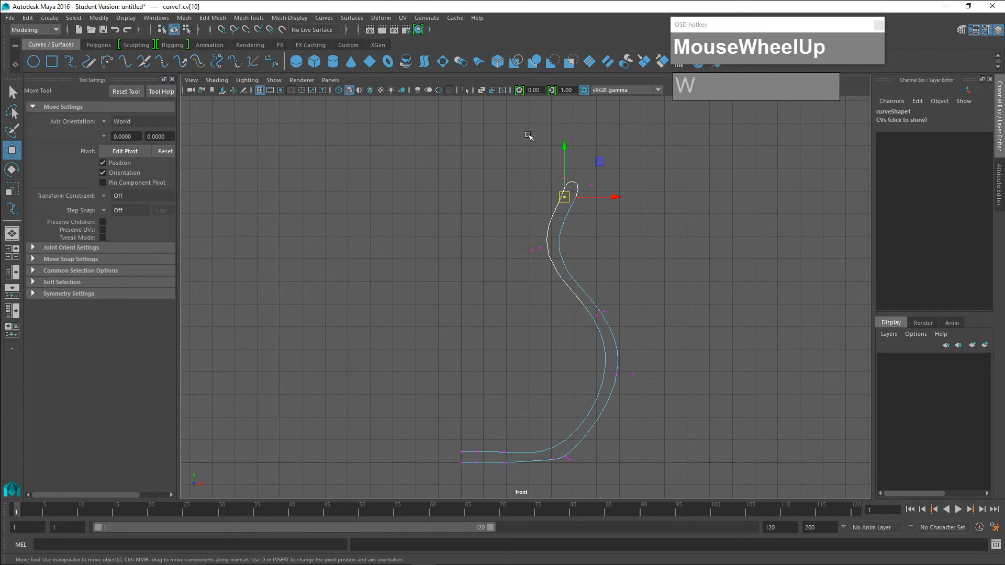
{"action": "left_click_drag", "start_coordinate": [529, 135], "coordinate": [705, 487]}
{"action": "left_click", "coordinate": [636, 318]}
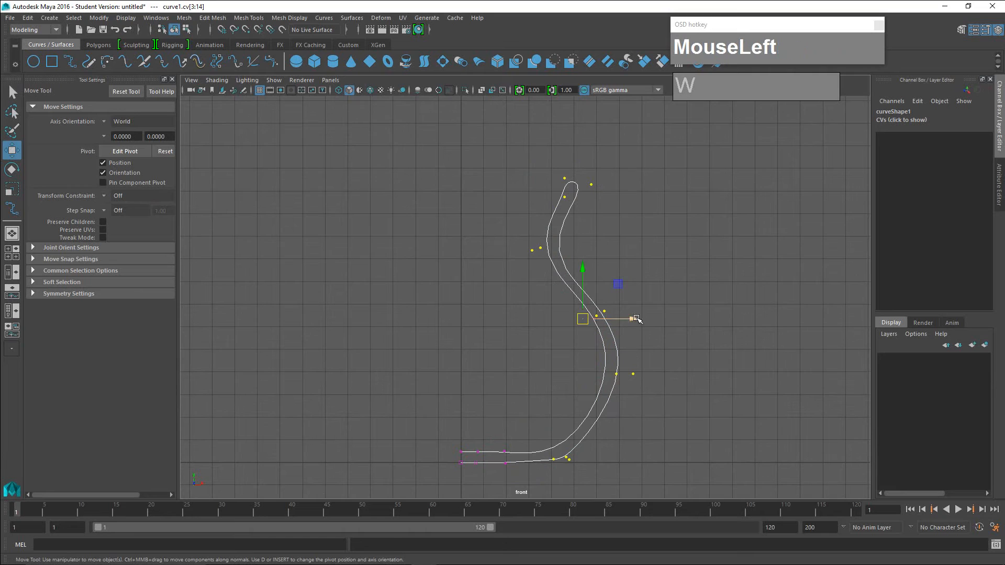
{"action": "left_click_drag", "start_coordinate": [636, 318], "coordinate": [612, 321]}
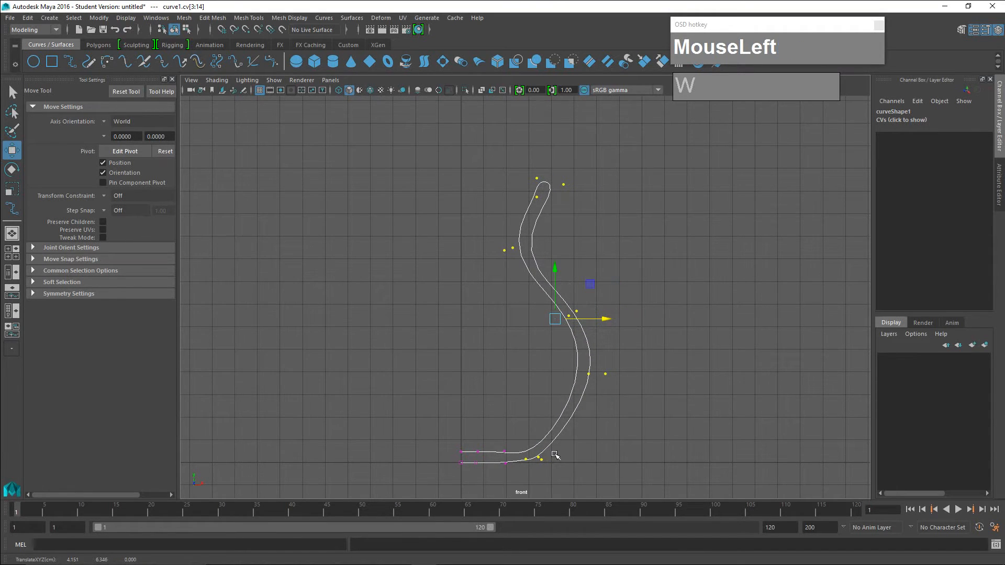
Raise the outer base control vertices near the axis slightly along Y.
{"action": "left_click_drag", "start_coordinate": [519, 468], "coordinate": [434, 455]}
{"action": "left_click", "coordinate": [483, 424]}
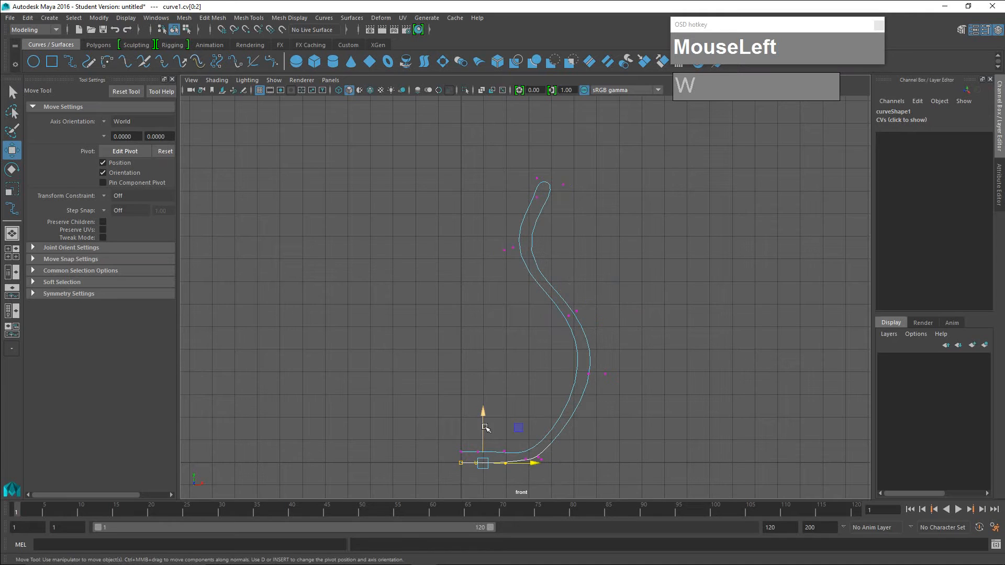
{"action": "left_click_drag", "start_coordinate": [485, 426], "coordinate": [485, 425]}
{"action": "left_click", "coordinate": [644, 438]}
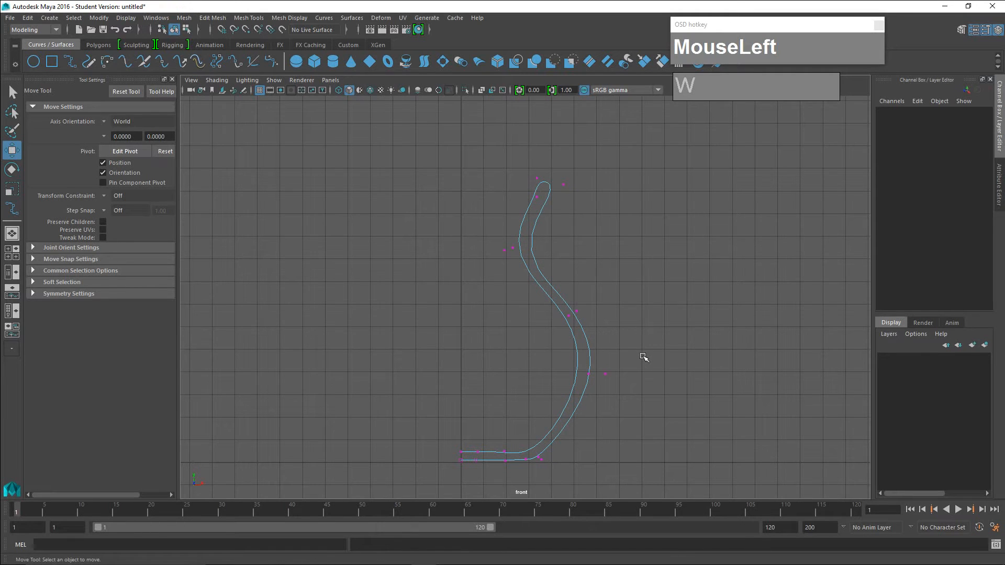
Revolve the profile curve 360 degrees around the Y axis as a cubic NURBS surface with 8 segments.
{"action": "left_click", "coordinate": [357, 19]}
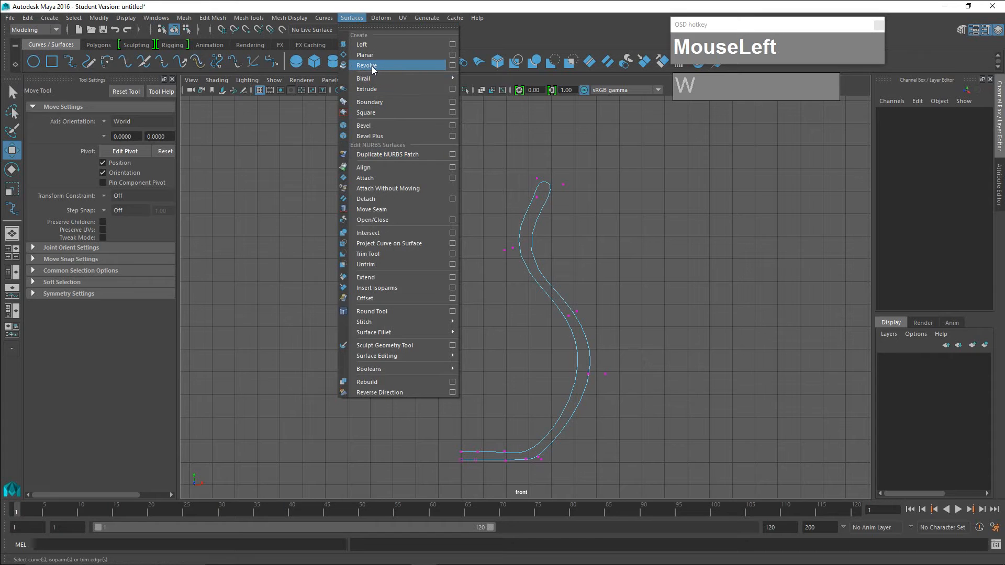
{"action": "left_click", "coordinate": [452, 66]}
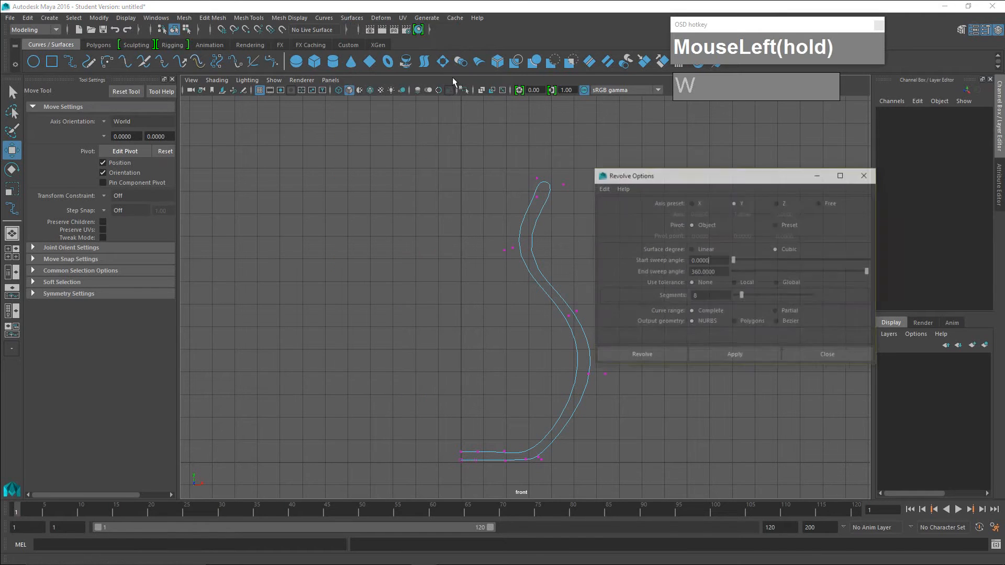
{"action": "left_click_drag", "start_coordinate": [695, 187], "coordinate": [706, 155]}
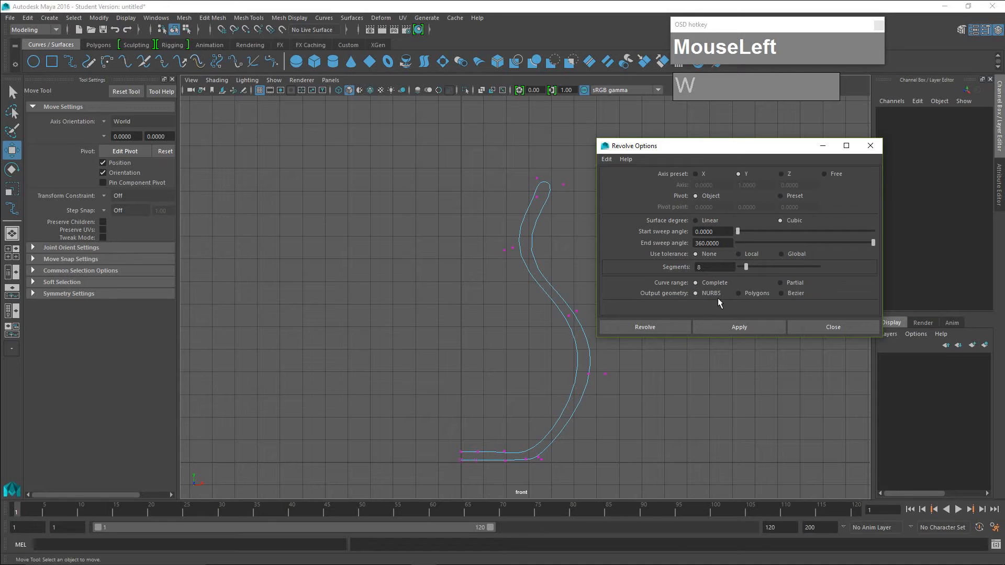
{"action": "right_click", "coordinate": [537, 217]}
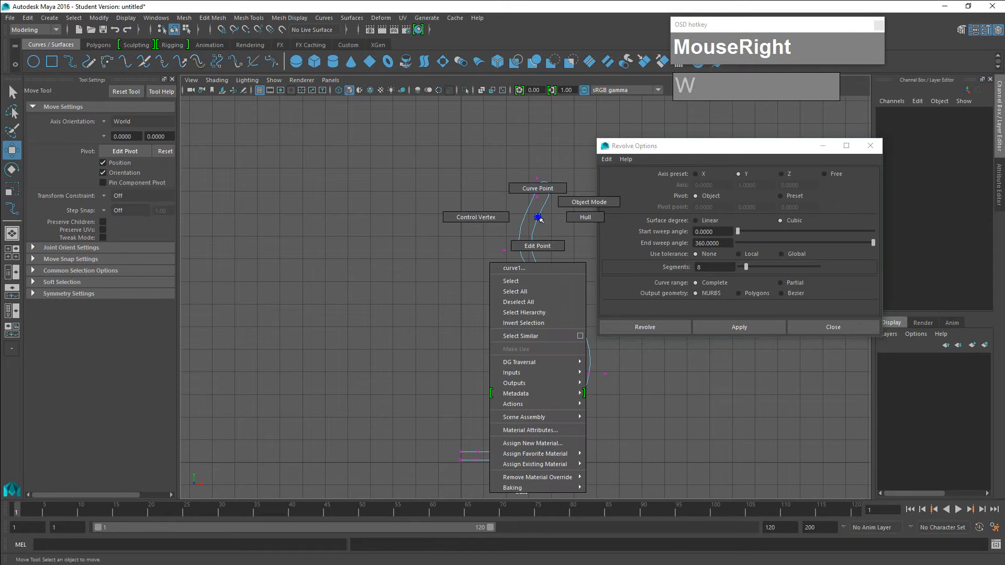
{"action": "right_click", "coordinate": [589, 202]}
{"action": "left_click", "coordinate": [544, 226]}
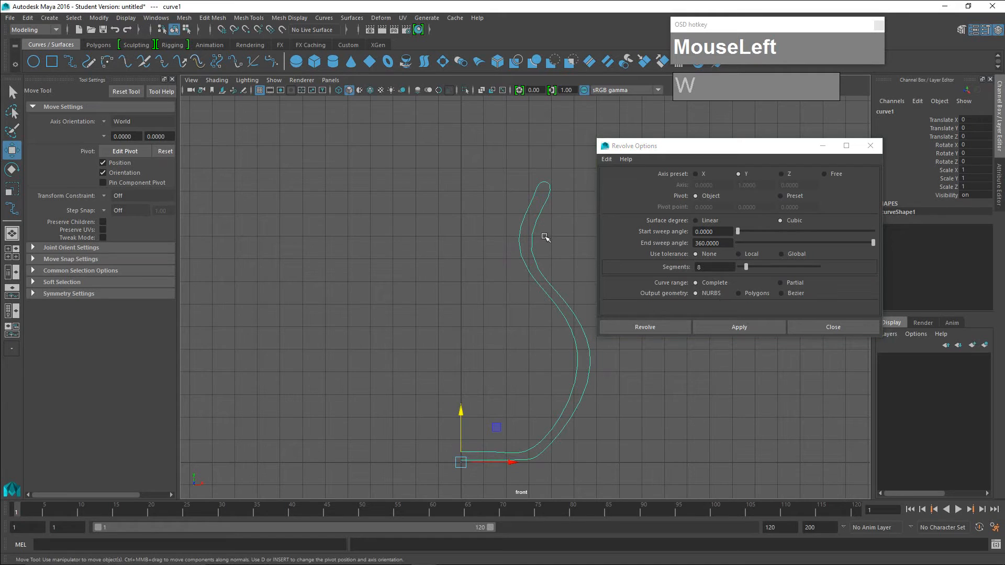
{"action": "left_click", "coordinate": [643, 328]}
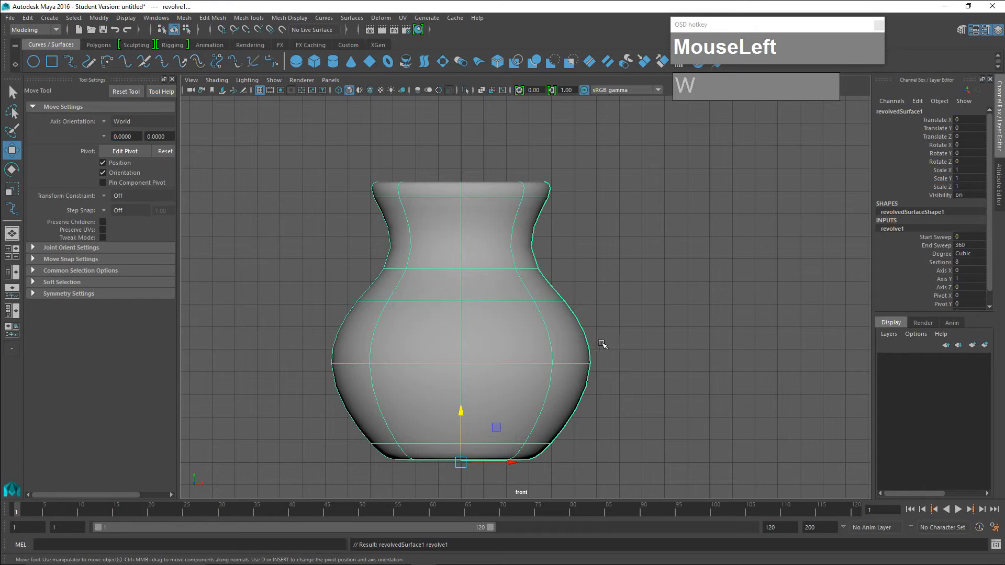
Examine the revolved pitcher body in the perspective view from above and from the sides.
{"action": "key", "text": "space"}
{"action": "left_click_drag", "start_coordinate": [607, 317], "coordinate": [648, 280]}
{"action": "middle_click_drag", "start_coordinate": [648, 281], "coordinate": [646, 314], "text": "alt"}
{"action": "mouse_move", "coordinate": [648, 317]}
{"action": "left_mouse_down", "text": "alt"}
{"action": "mouse_move", "coordinate": [518, 323]}
{"action": "mouse_move", "coordinate": [536, 283]}
{"action": "mouse_move", "coordinate": [623, 296]}
{"action": "mouse_move", "coordinate": [640, 323]}
{"action": "left_mouse_up", "text": "alt"}
{"action": "scroll", "coordinate": [639, 323], "scroll_direction": "up", "scroll_amount": 3}
{"action": "middle_click_drag", "start_coordinate": [640, 322], "coordinate": [603, 337], "text": "alt"}
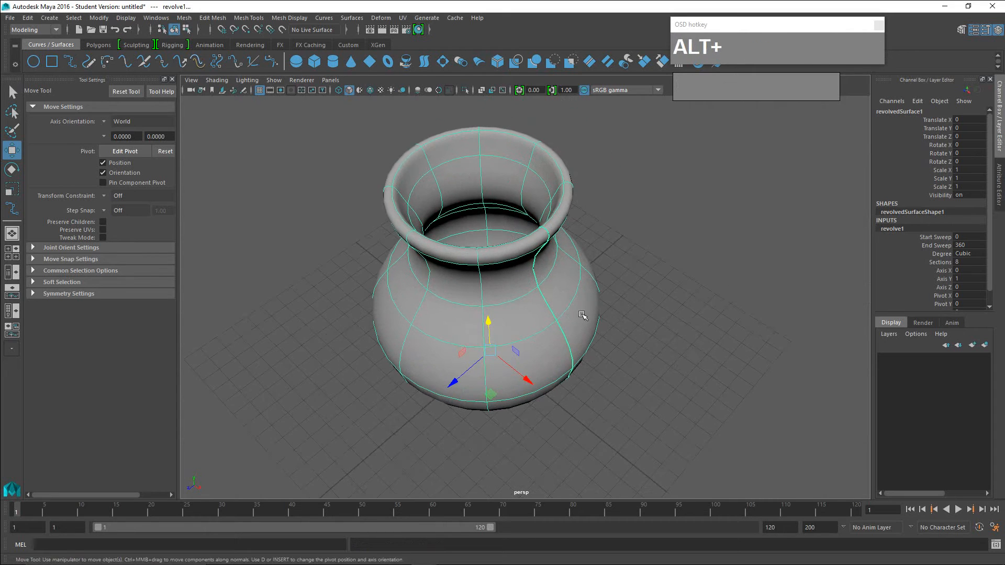
{"action": "left_click_drag", "start_coordinate": [583, 315], "coordinate": [583, 300], "text": "alt"}
{"action": "mouse_move", "coordinate": [583, 361]}
{"action": "left_mouse_down", "text": "alt"}
{"action": "mouse_move", "coordinate": [592, 340]}
{"action": "mouse_move", "coordinate": [576, 366]}
{"action": "left_mouse_up", "text": "alt"}
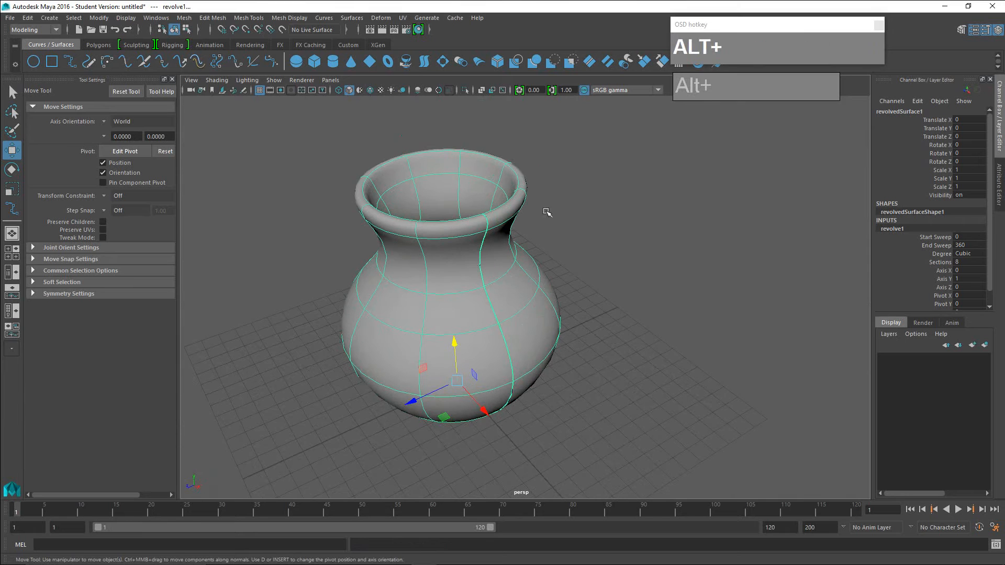
{"action": "left_click_drag", "start_coordinate": [468, 238], "coordinate": [650, 310], "text": "alt"}
Try moving the original profile curve along X, and undo the move.
{"action": "left_click", "coordinate": [610, 303]}
{"action": "left_click", "coordinate": [609, 303]}
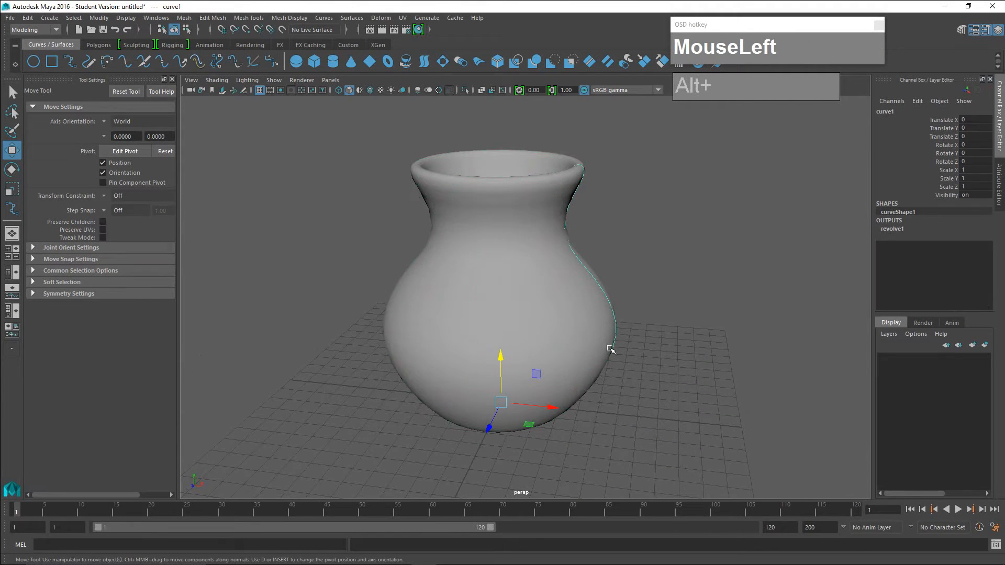
{"action": "left_click_drag", "start_coordinate": [551, 408], "coordinate": [576, 400]}
{"action": "key", "text": "z"}
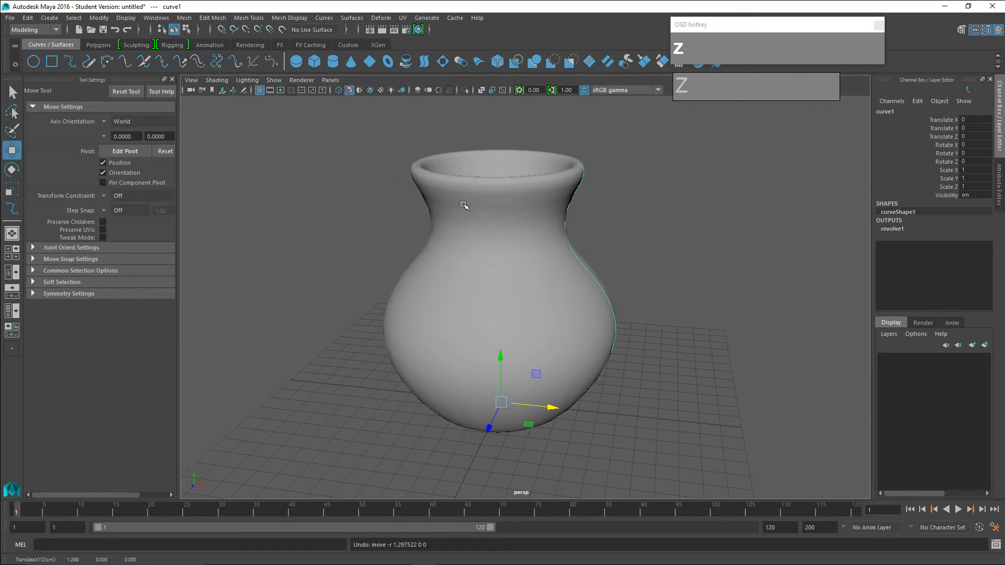
Delete the construction history of the revolved surface.
{"action": "left_click", "coordinate": [440, 179]}
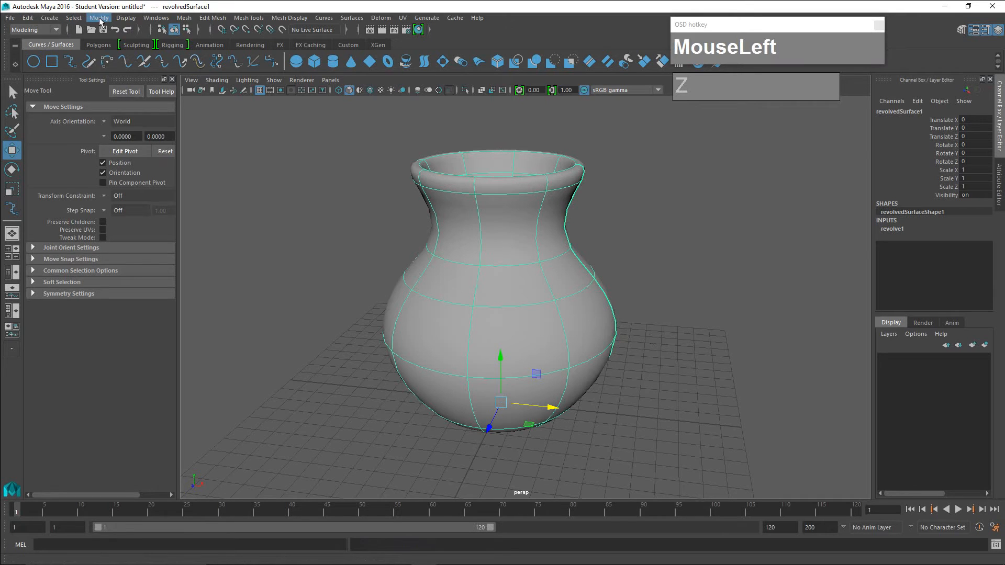
{"action": "left_click", "coordinate": [29, 19]}
{"action": "mouse_move", "coordinate": [107, 141]}
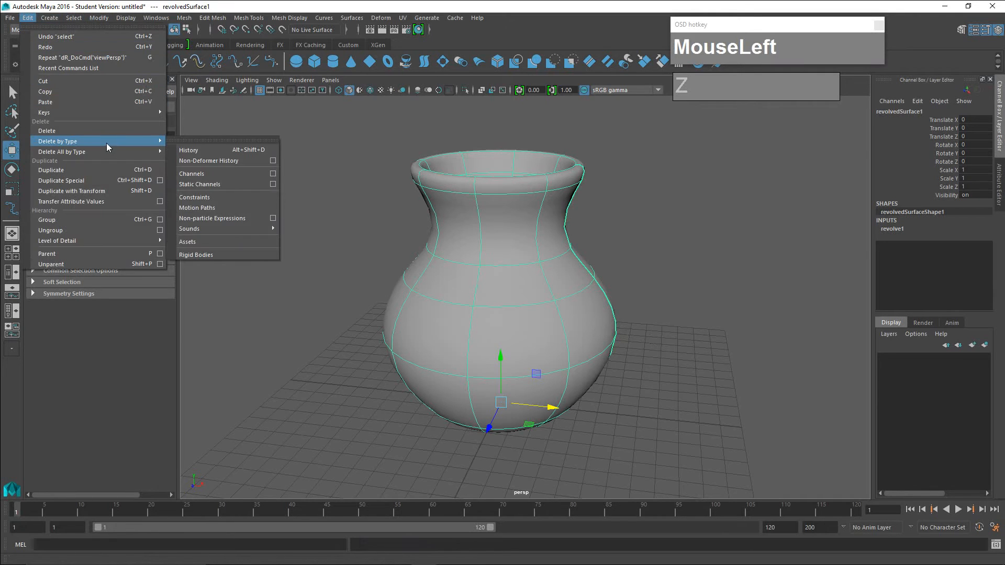
{"action": "left_click", "coordinate": [196, 150]}
Move the original profile curve about 9.45 units along X, clear of the pitcher body.
{"action": "left_click", "coordinate": [638, 289]}
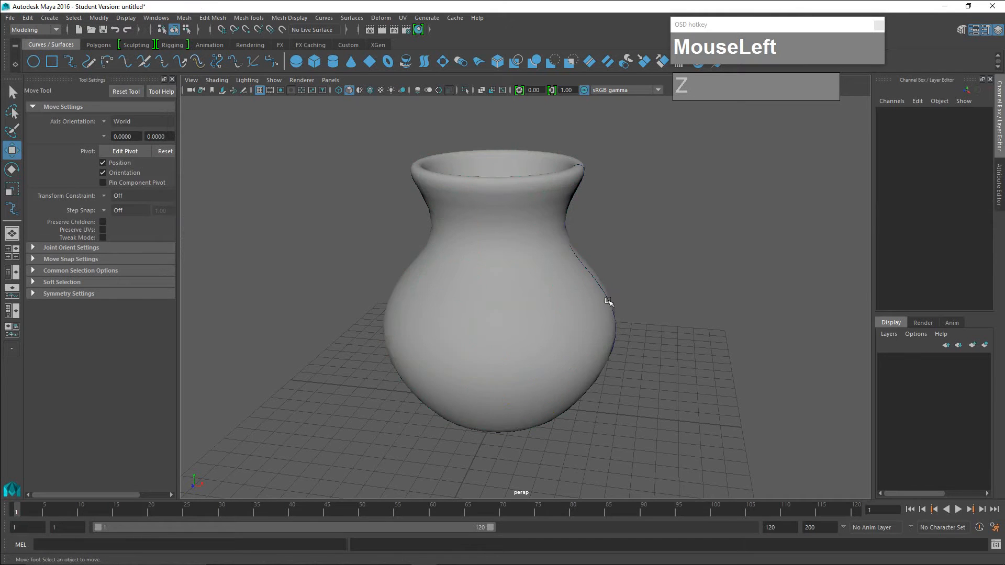
{"action": "left_click", "coordinate": [610, 303]}
{"action": "left_click", "coordinate": [628, 303]}
{"action": "left_click", "coordinate": [603, 294]}
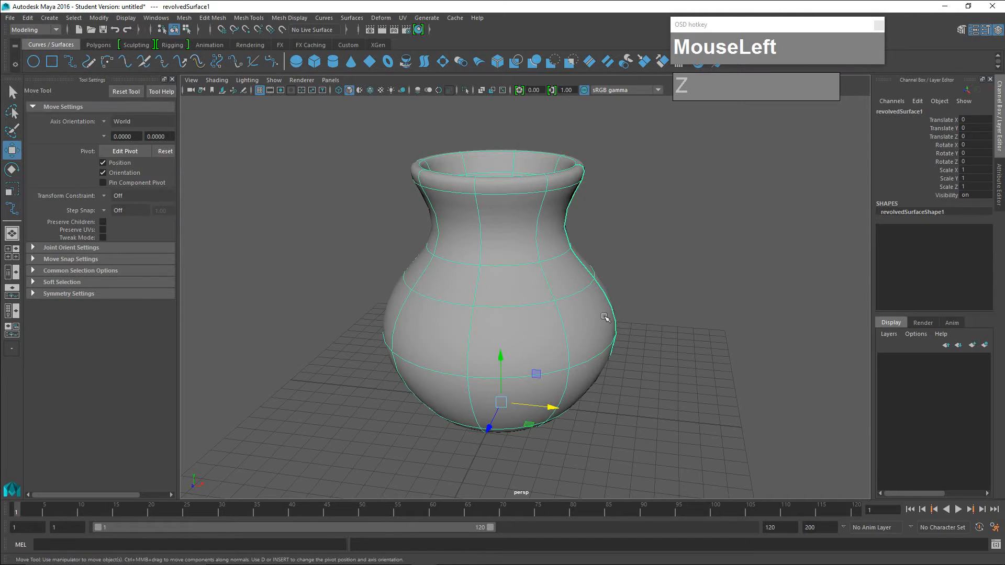
{"action": "left_click", "coordinate": [611, 294]}
{"action": "left_click", "coordinate": [614, 298]}
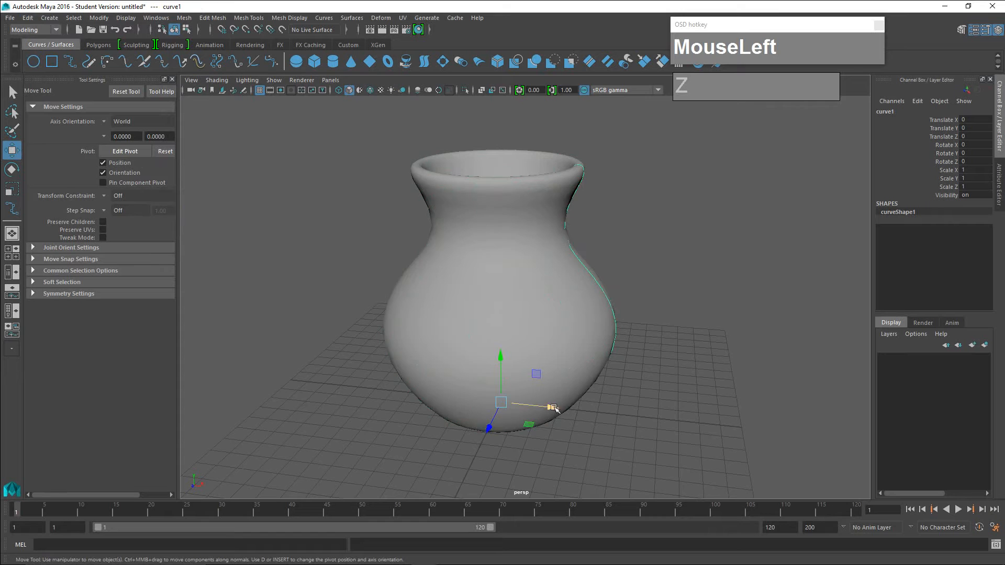
{"action": "left_click_drag", "start_coordinate": [561, 411], "coordinate": [742, 427]}
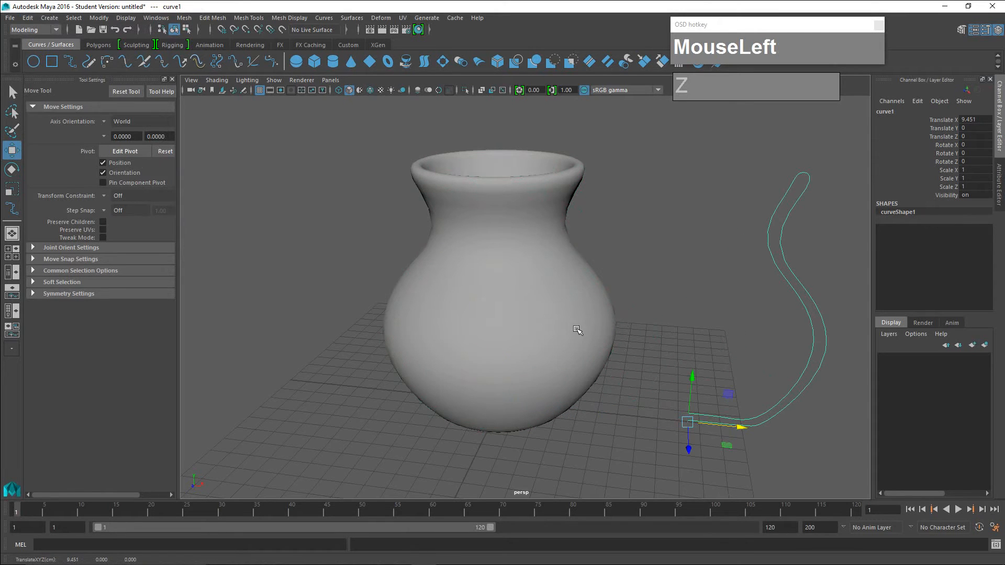
Show the control vertices of the revolved surface and select two neighbouring ones on one side of the rim.
{"action": "mouse_move", "coordinate": [587, 328]}
{"action": "left_mouse_down", "text": "alt"}
{"action": "mouse_move", "coordinate": [590, 352]}
{"action": "mouse_move", "coordinate": [596, 316]}
{"action": "mouse_move", "coordinate": [580, 323]}
{"action": "left_mouse_up", "text": "alt"}
{"action": "left_click", "coordinate": [580, 324]}
{"action": "middle_click_drag", "start_coordinate": [579, 323], "coordinate": [542, 332], "text": "alt"}
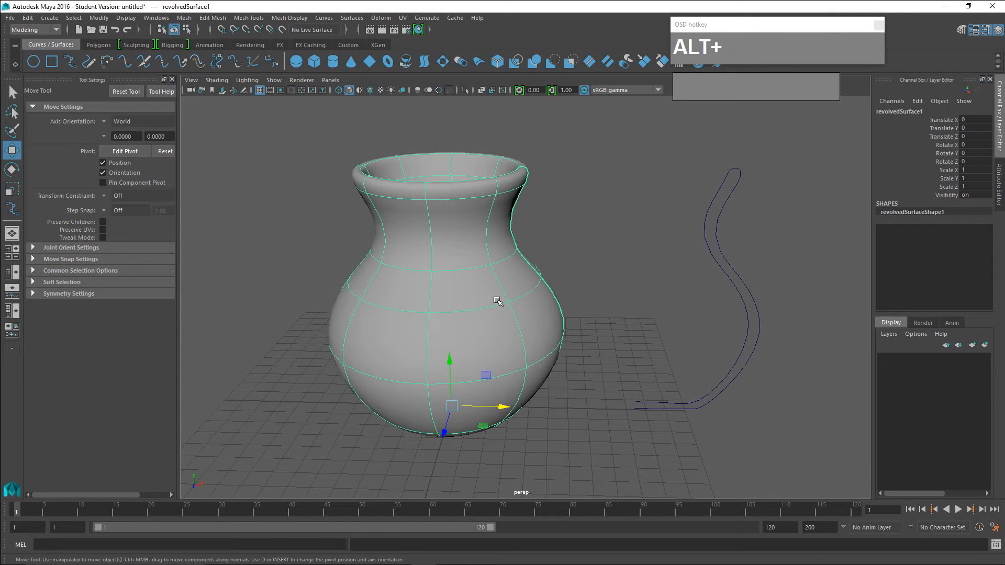
{"action": "left_click_drag", "start_coordinate": [536, 328], "coordinate": [432, 310], "text": "alt"}
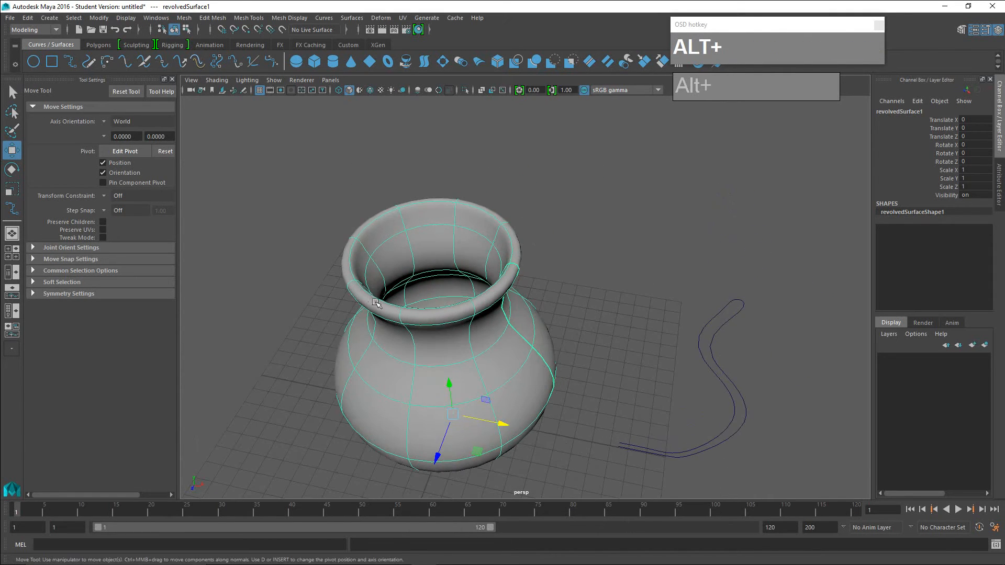
{"action": "middle_click_drag", "start_coordinate": [432, 310], "coordinate": [451, 306], "text": "alt"}
{"action": "left_click_drag", "start_coordinate": [451, 306], "coordinate": [436, 295], "text": "alt"}
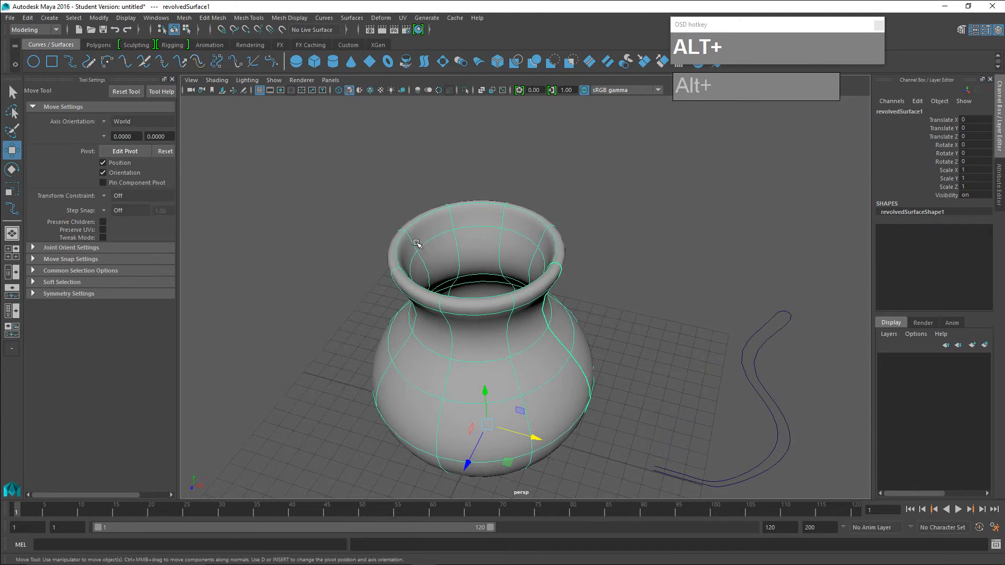
{"action": "left_click_drag", "start_coordinate": [423, 246], "coordinate": [412, 222], "text": "alt"}
{"action": "right_click", "coordinate": [412, 222]}
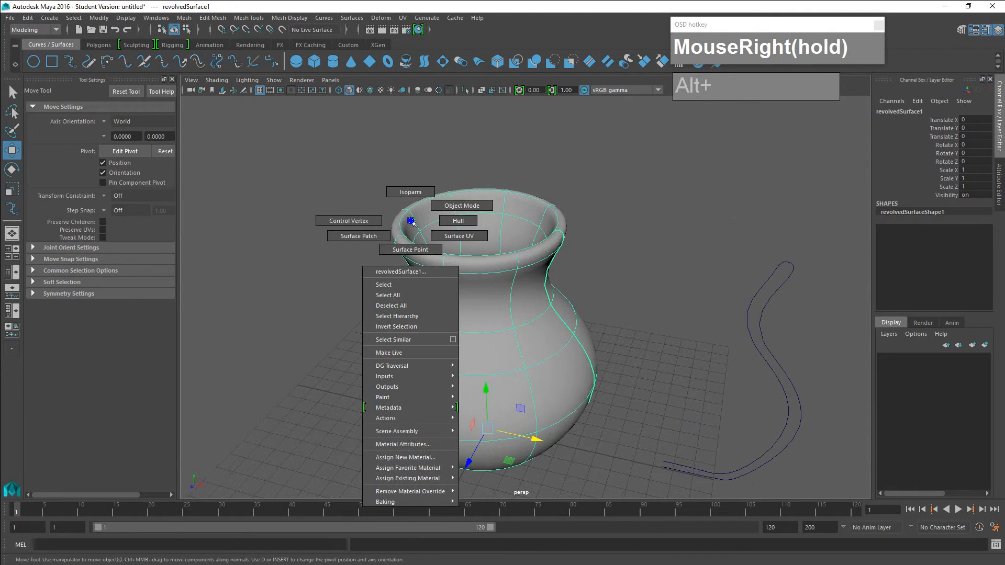
{"action": "right_click_drag", "start_coordinate": [412, 222], "coordinate": [366, 220]}
{"action": "left_click_drag", "start_coordinate": [365, 220], "coordinate": [401, 208], "text": "alt"}
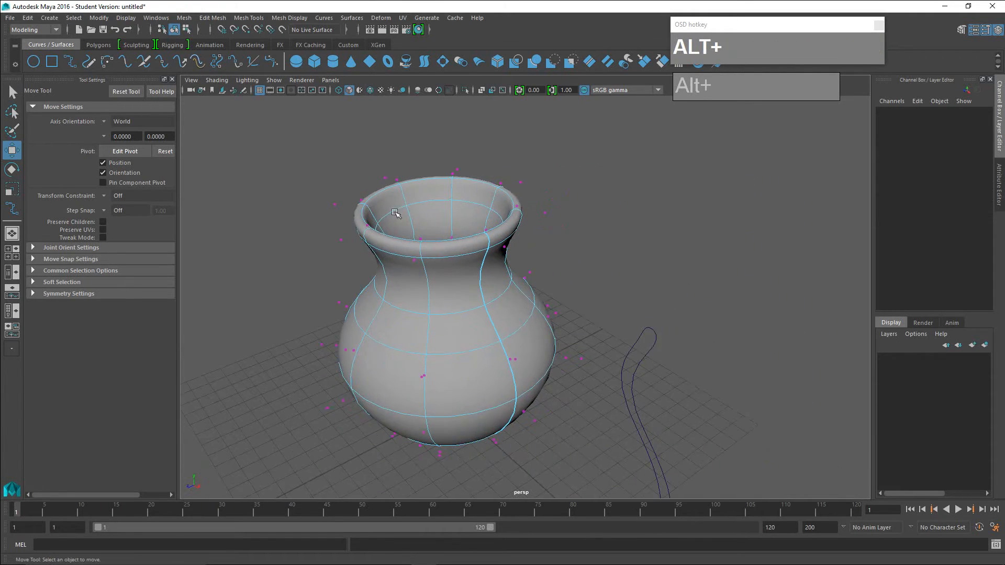
{"action": "scroll", "coordinate": [400, 207], "scroll_direction": "up", "scroll_amount": 4}
{"action": "middle_click_drag", "start_coordinate": [401, 208], "coordinate": [458, 274], "text": "alt"}
{"action": "left_click_drag", "start_coordinate": [361, 170], "coordinate": [415, 208]}
Try to shape a spout by pulling the two selected rim control vertices outward and adjusting their height.
{"action": "left_click_drag", "start_coordinate": [415, 208], "coordinate": [461, 226], "text": "alt"}
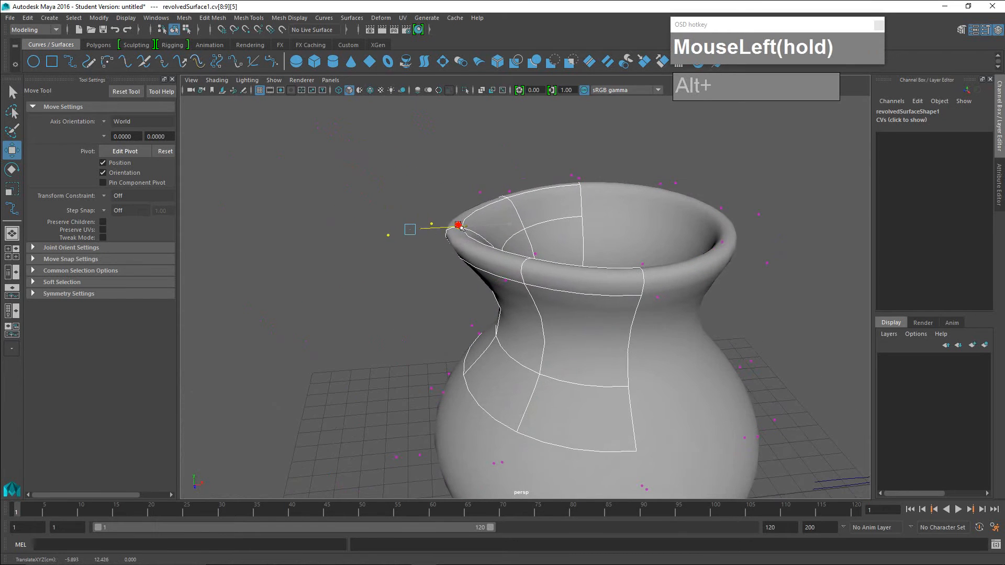
{"action": "left_click_drag", "start_coordinate": [405, 186], "coordinate": [375, 252]}
{"action": "left_click_drag", "start_coordinate": [465, 281], "coordinate": [395, 286]}
{"action": "mouse_move", "coordinate": [337, 244]}
{"action": "left_mouse_down"}
{"action": "mouse_move", "coordinate": [343, 207]}
{"action": "mouse_move", "coordinate": [340, 274]}
{"action": "mouse_move", "coordinate": [337, 184]}
{"action": "mouse_move", "coordinate": [362, 193]}
{"action": "mouse_move", "coordinate": [393, 236]}
{"action": "mouse_move", "coordinate": [528, 231]}
{"action": "mouse_move", "coordinate": [330, 236]}
{"action": "left_mouse_up"}
{"action": "left_click_drag", "start_coordinate": [277, 204], "coordinate": [285, 137]}
{"action": "left_click_drag", "start_coordinate": [285, 137], "coordinate": [578, 252], "text": "alt"}
{"action": "scroll", "coordinate": [578, 252], "scroll_direction": "up", "scroll_amount": 3, "text": "alt"}
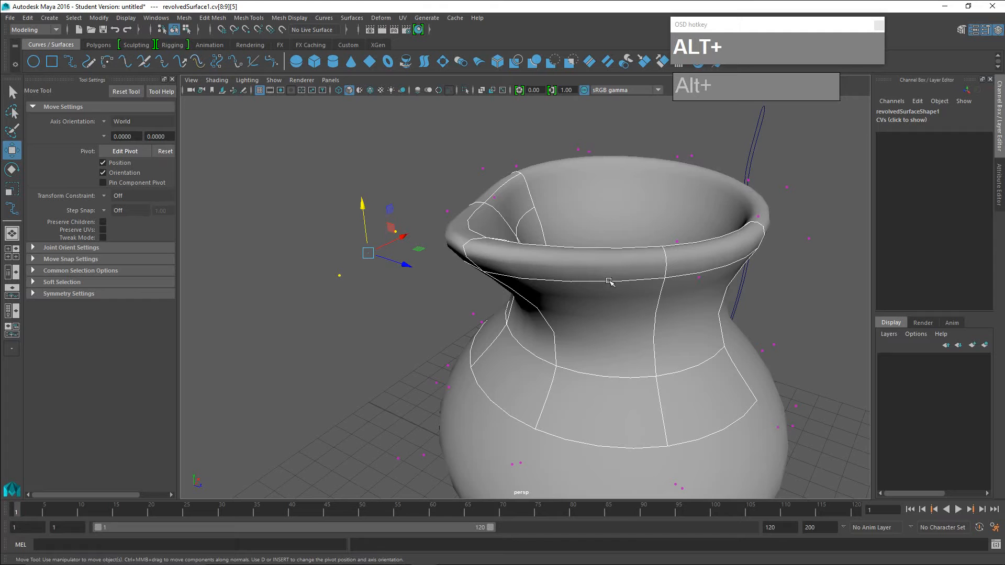
Undo the spout moves of the two rim control vertices.
{"action": "key", "text": "z"}
{"action": "key", "text": "z"}
{"action": "key", "text": "z"}
{"action": "key", "text": "z"}
{"action": "key", "text": "z"}
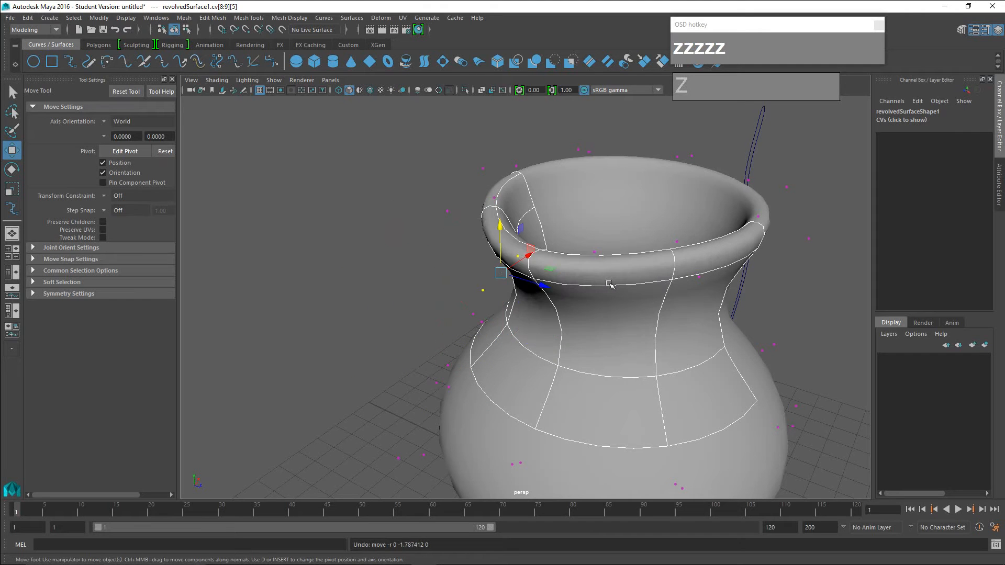
{"action": "key", "text": "z"}
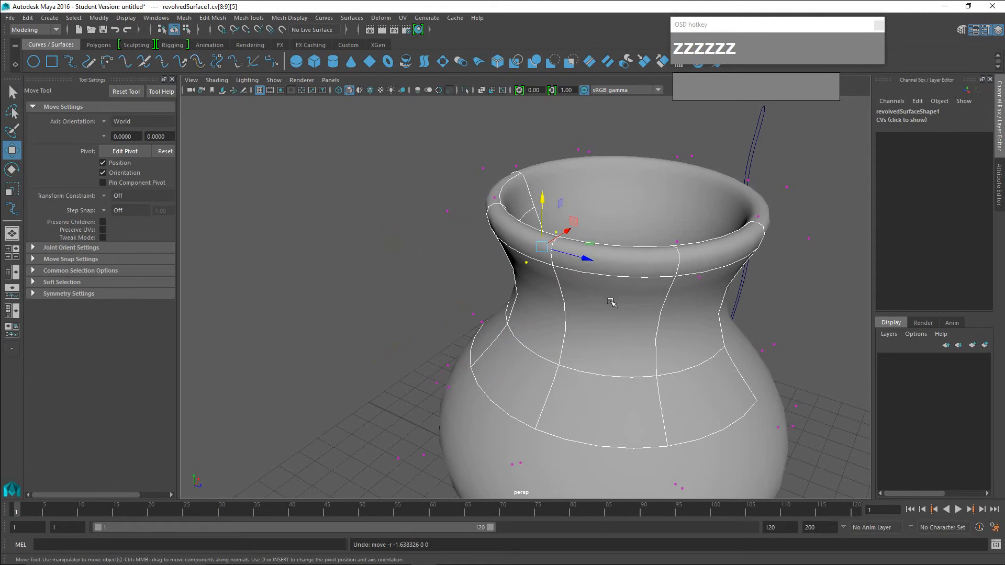
{"action": "left_click_drag", "start_coordinate": [610, 298], "coordinate": [623, 283], "text": "alt"}
{"action": "middle_click_drag", "start_coordinate": [622, 282], "coordinate": [641, 267], "text": "alt"}
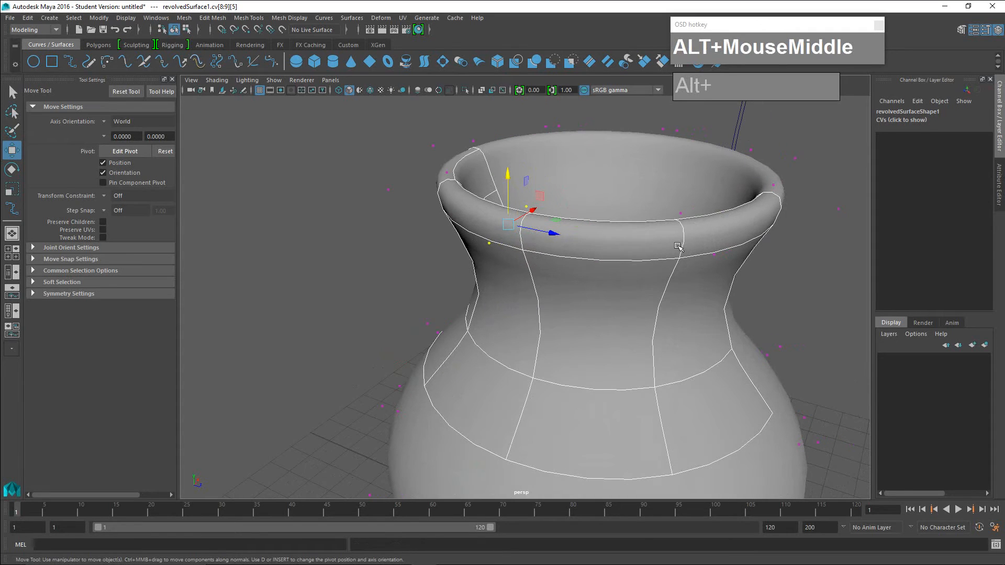
Switch the revolved surface to isoparm selection and mark two vertical isoparms, one on each side of the existing isoparm at the spout location.
{"action": "right_click_drag", "start_coordinate": [677, 246], "coordinate": [684, 230]}
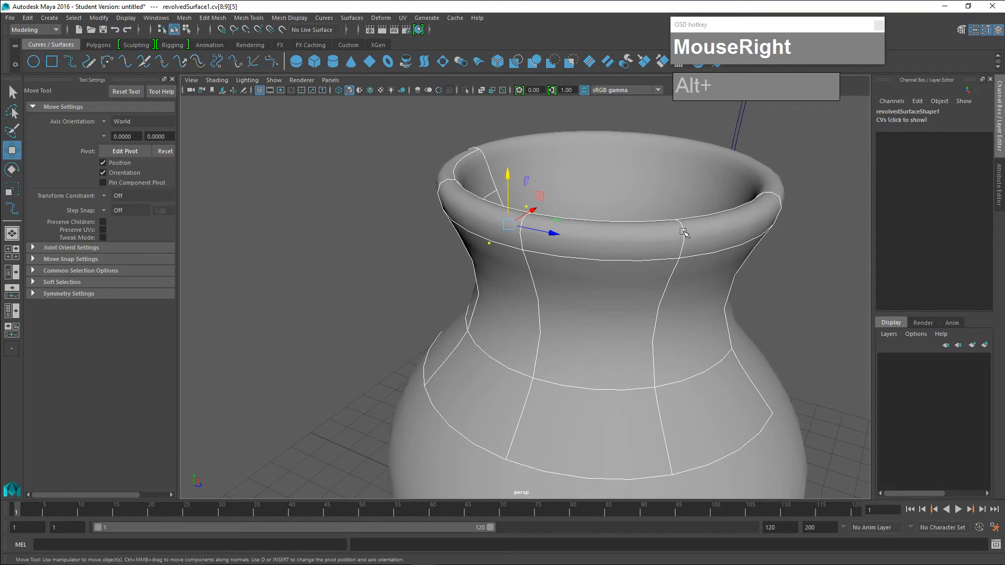
{"action": "left_click_drag", "start_coordinate": [683, 232], "coordinate": [600, 285]}
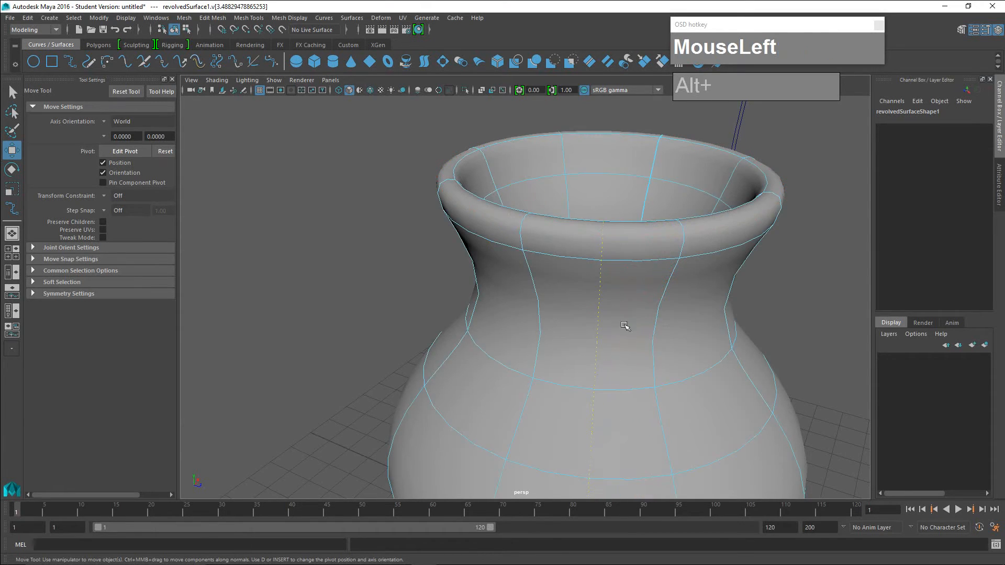
{"action": "left_click_drag", "start_coordinate": [620, 358], "coordinate": [642, 359], "text": "alt"}
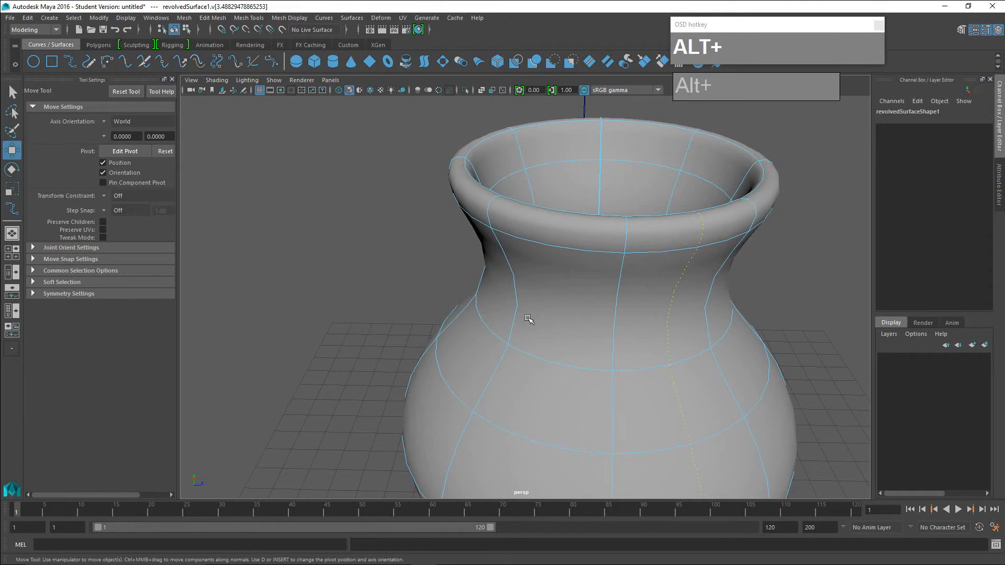
{"action": "key", "text": "shift"}
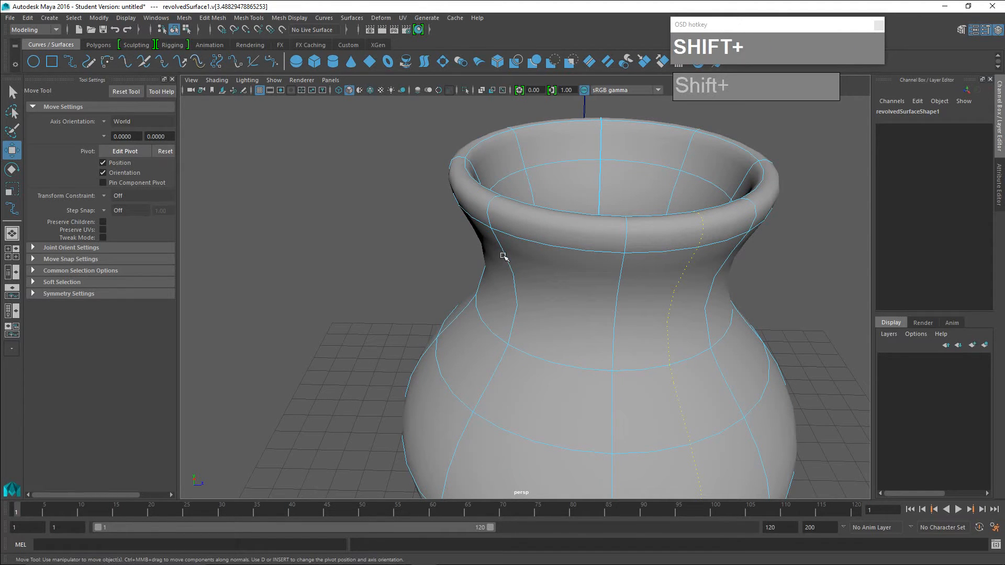
{"action": "left_click_drag", "start_coordinate": [503, 255], "coordinate": [555, 279], "text": "shift"}
Add two horizontal isoparm marks on the outer neck and two inside it, and insert isoparms at all marked positions.
{"action": "left_click_drag", "start_coordinate": [630, 343], "coordinate": [595, 241], "text": "alt"}
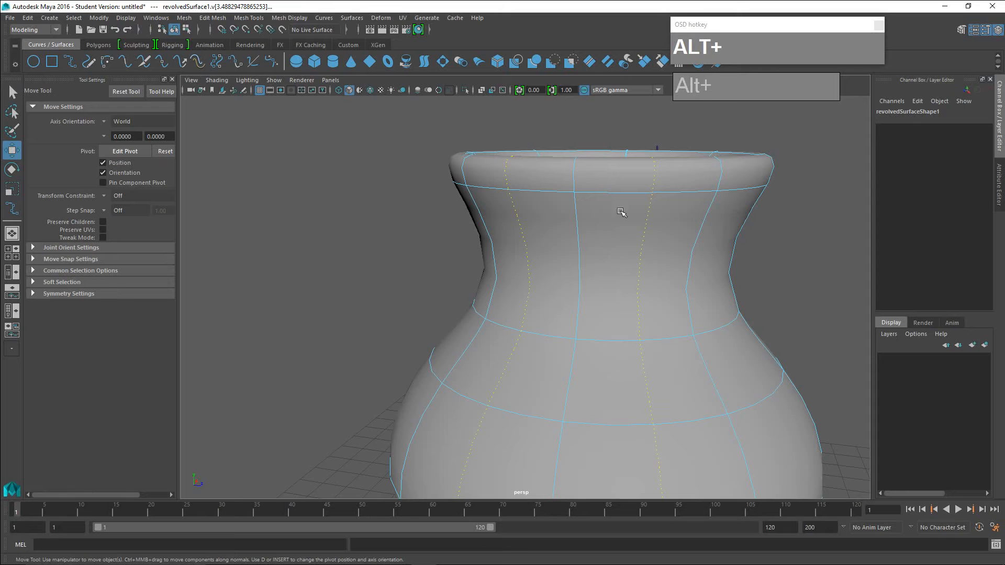
{"action": "left_click_drag", "start_coordinate": [624, 192], "coordinate": [628, 231], "text": "shift"}
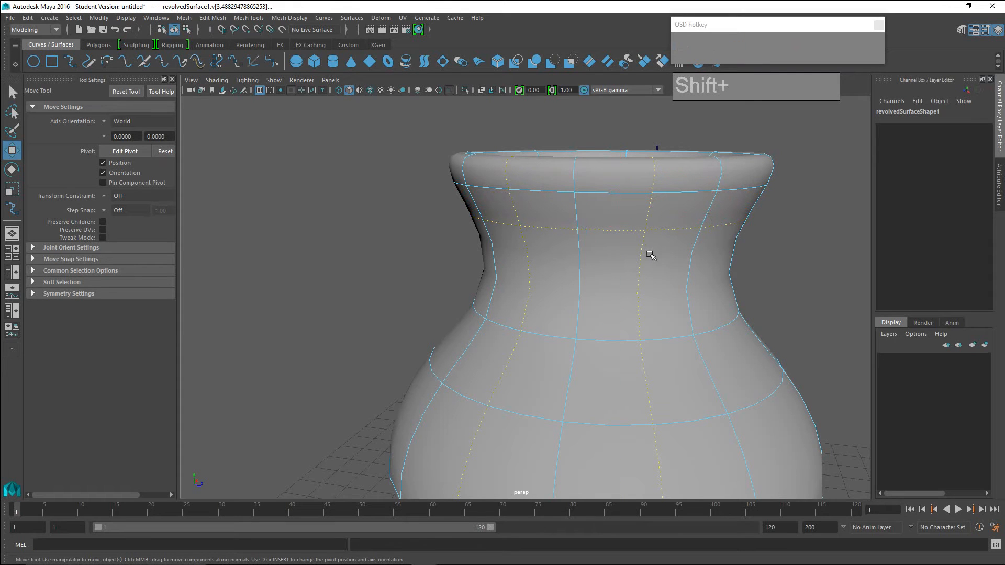
{"action": "left_click_drag", "start_coordinate": [625, 194], "coordinate": [500, 283], "text": "shift"}
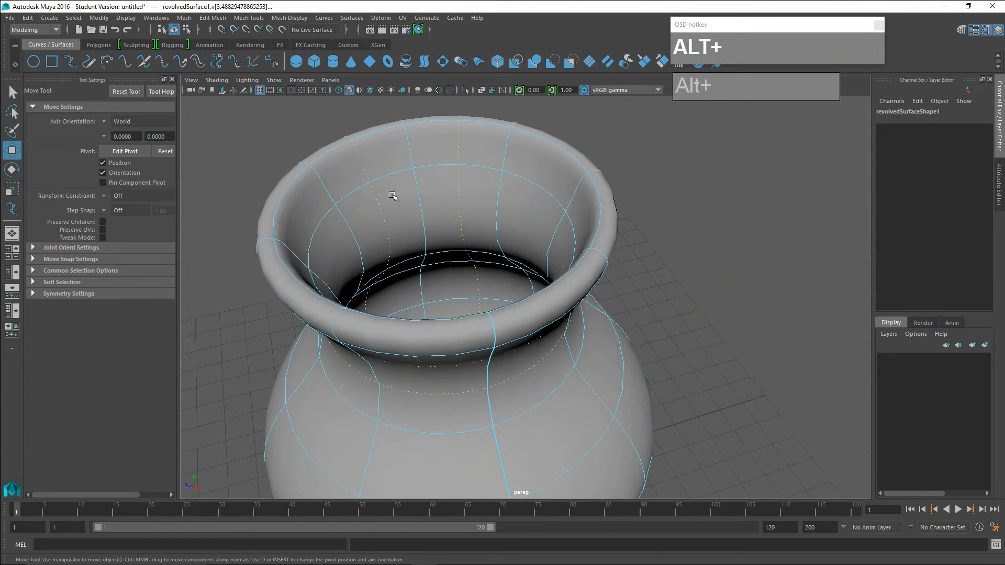
{"action": "left_click_drag", "start_coordinate": [400, 172], "coordinate": [427, 203], "text": "shift"}
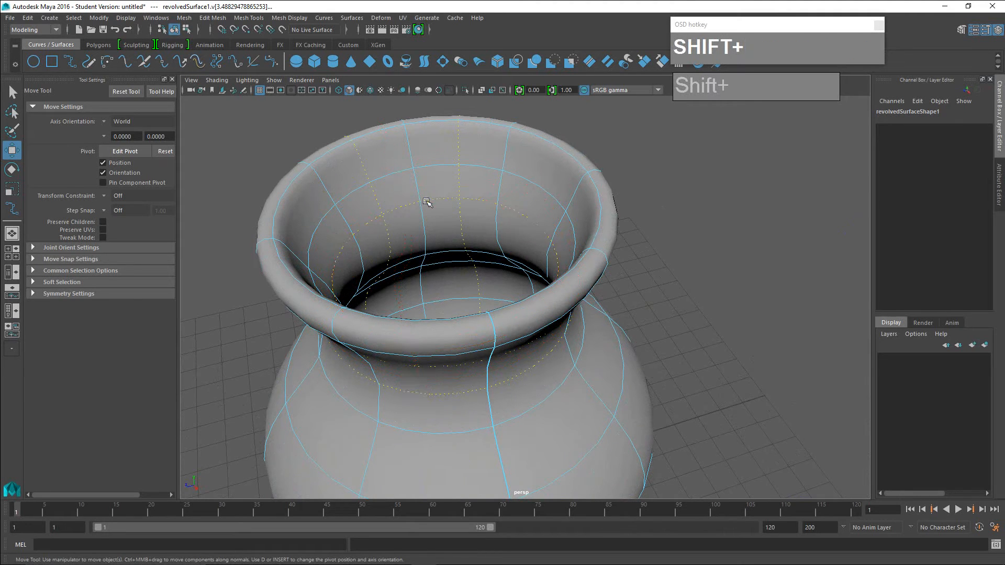
{"action": "left_click_drag", "start_coordinate": [435, 165], "coordinate": [526, 256], "text": "shift"}
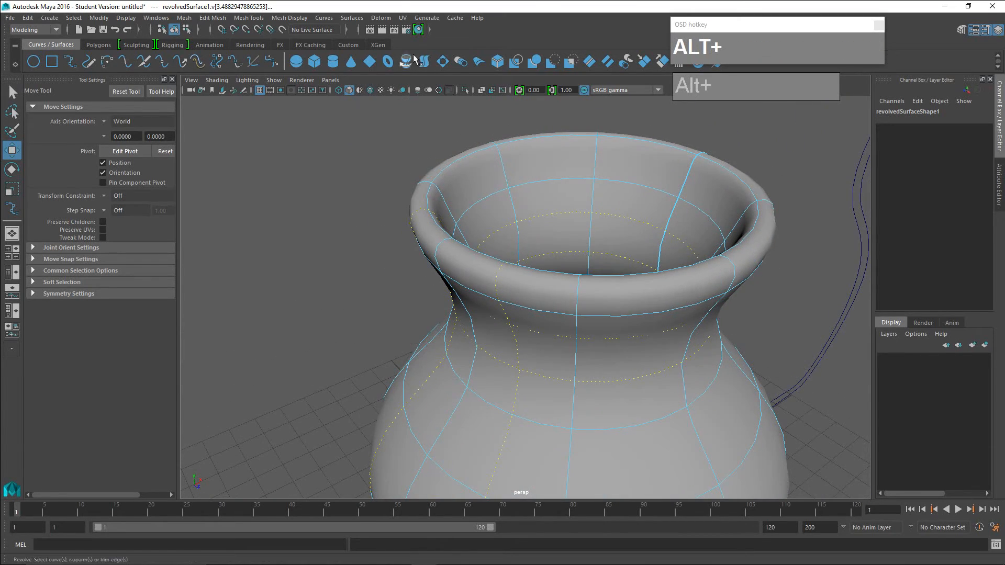
{"action": "left_click", "coordinate": [351, 18]}
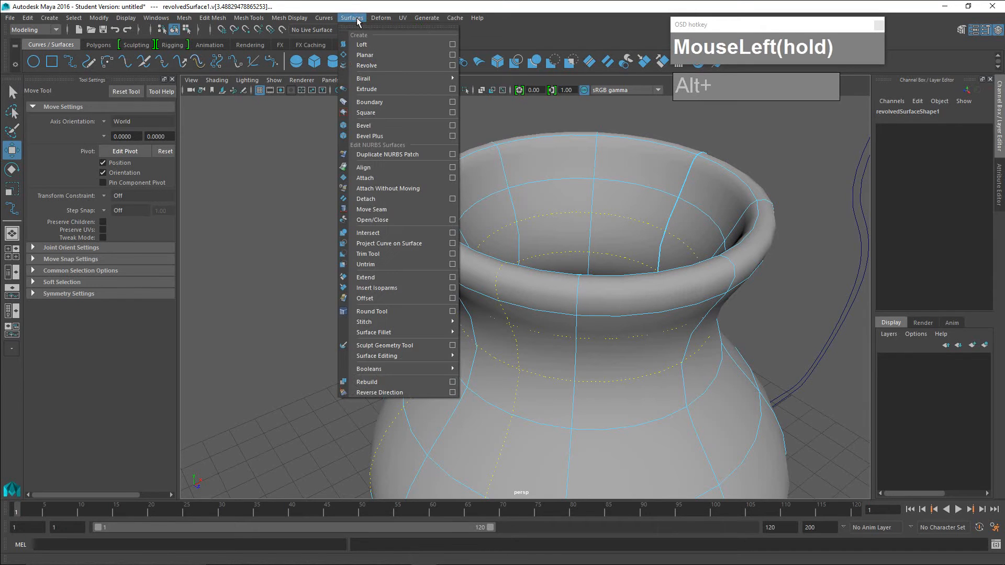
{"action": "left_click", "coordinate": [379, 289]}
Show the surface's control vertices and select the two at the rim centred between the newly inserted vertical isoparms.
{"action": "scroll", "coordinate": [556, 317], "scroll_direction": "down", "scroll_amount": 3, "text": "alt"}
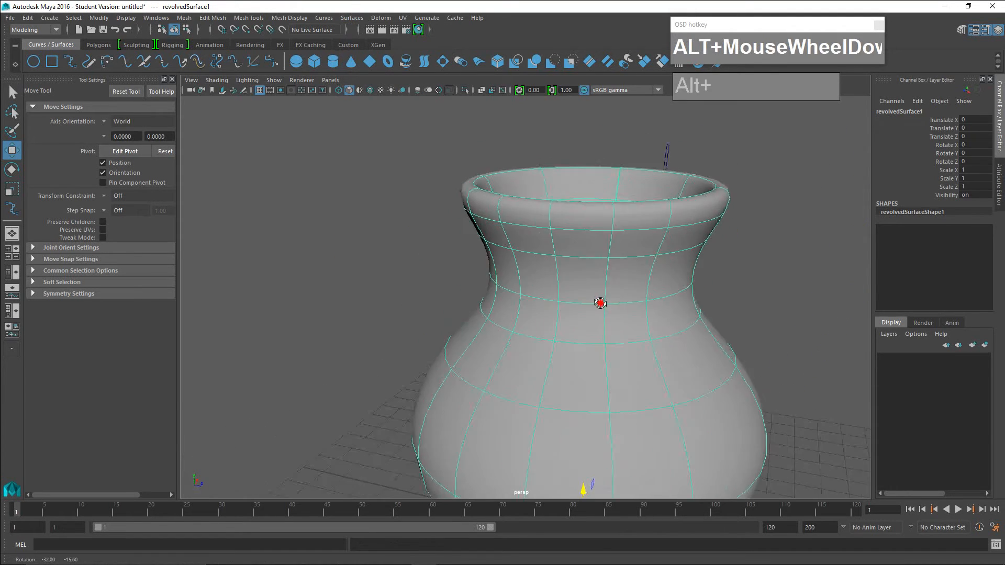
{"action": "left_click_drag", "start_coordinate": [599, 301], "coordinate": [582, 231], "text": "alt"}
{"action": "right_click", "coordinate": [503, 254]}
{"action": "left_click", "coordinate": [440, 253]}
{"action": "left_click", "coordinate": [593, 155]}
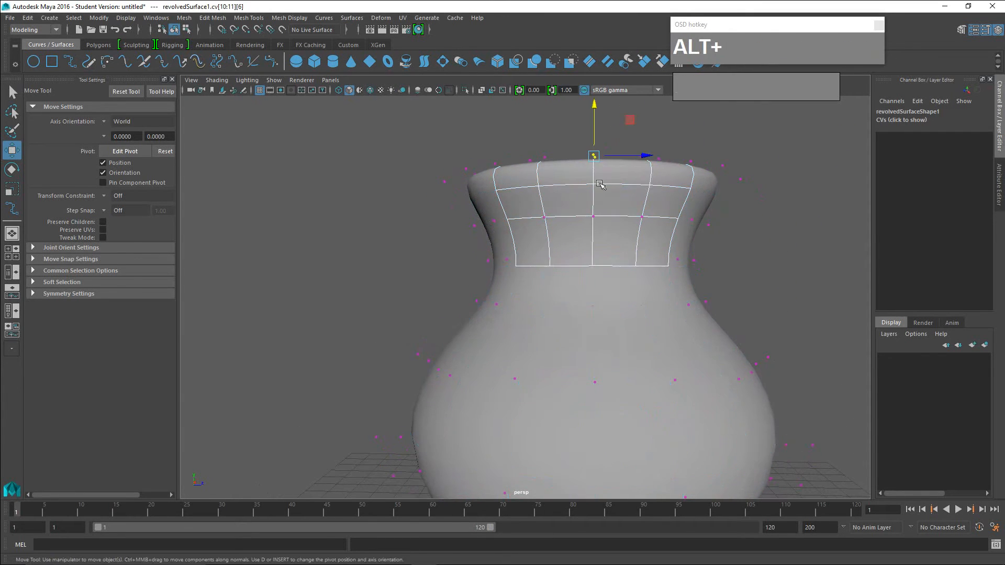
Pull the two selected rim control vertices outward from the neck and slightly down to form a spout.
{"action": "left_click_drag", "start_coordinate": [594, 157], "coordinate": [350, 211], "text": "alt"}
{"action": "left_click_drag", "start_coordinate": [314, 175], "coordinate": [447, 220]}
{"action": "left_click_drag", "start_coordinate": [670, 242], "coordinate": [632, 248], "text": "alt"}
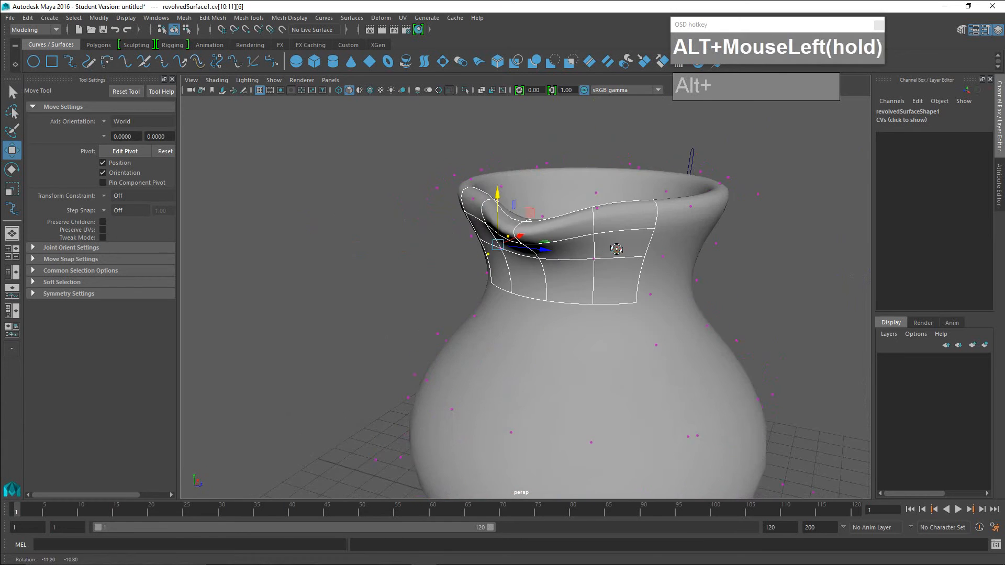
Rotate the two spout control vertices to tilt the lip, and fine-tune their height and outward reach.
{"action": "left_click_drag", "start_coordinate": [571, 257], "coordinate": [522, 265], "text": "alt"}
{"action": "left_click_drag", "start_coordinate": [409, 249], "coordinate": [415, 259], "text": "alt"}
{"action": "key", "text": "alt+e"}
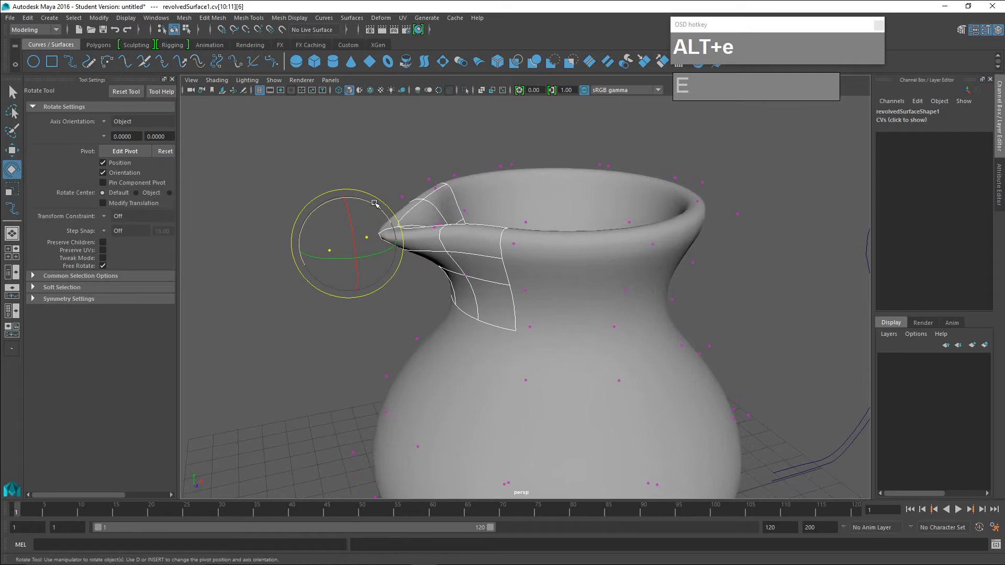
{"action": "left_click_drag", "start_coordinate": [375, 205], "coordinate": [412, 272]}
{"action": "key", "text": "w"}
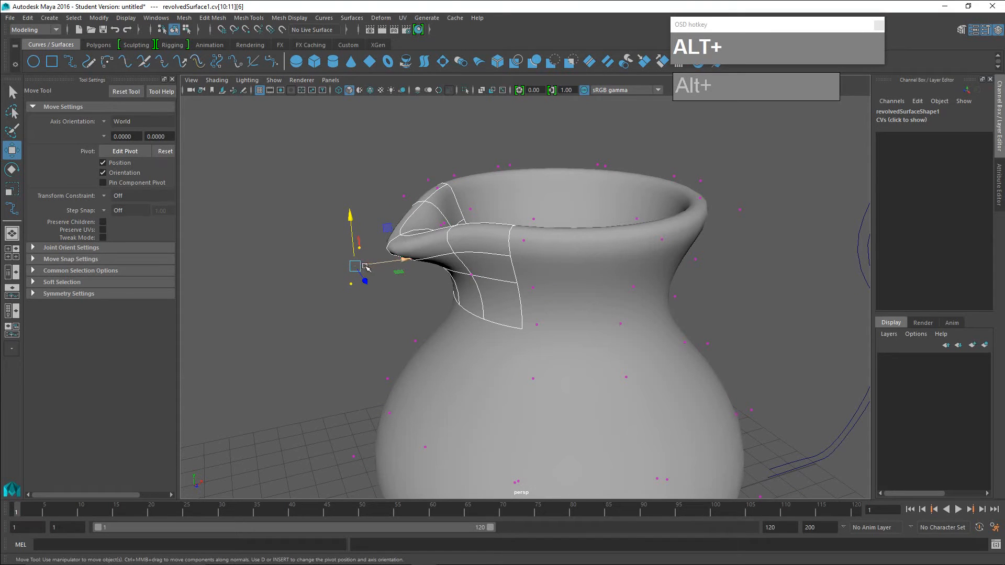
{"action": "left_click_drag", "start_coordinate": [350, 215], "coordinate": [351, 208]}
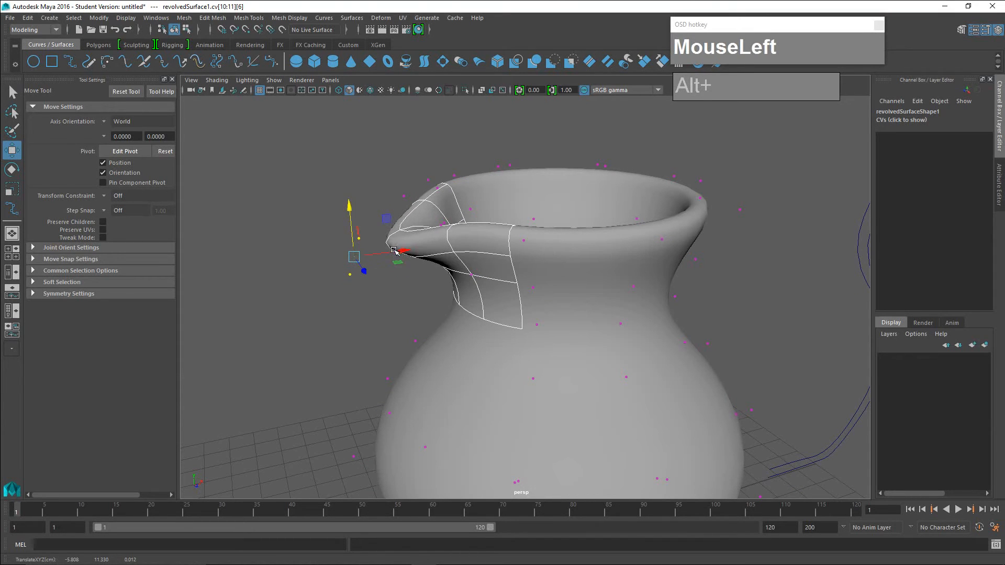
{"action": "left_click", "coordinate": [398, 251]}
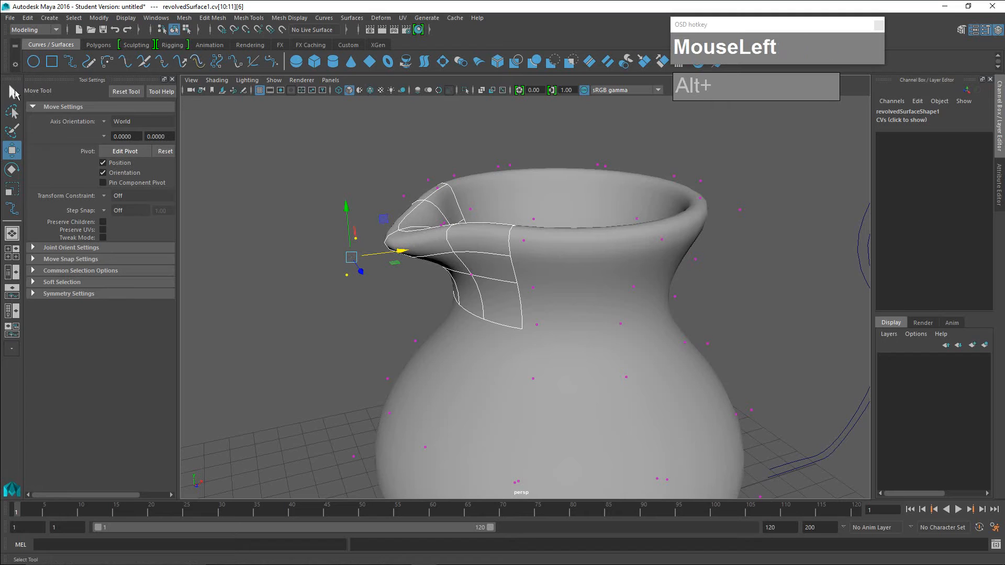
Turn on soft selection with a Volume falloff radius of 4.79 and pull the spout's control vertices slightly further outward.
{"action": "left_click", "coordinate": [13, 93]}
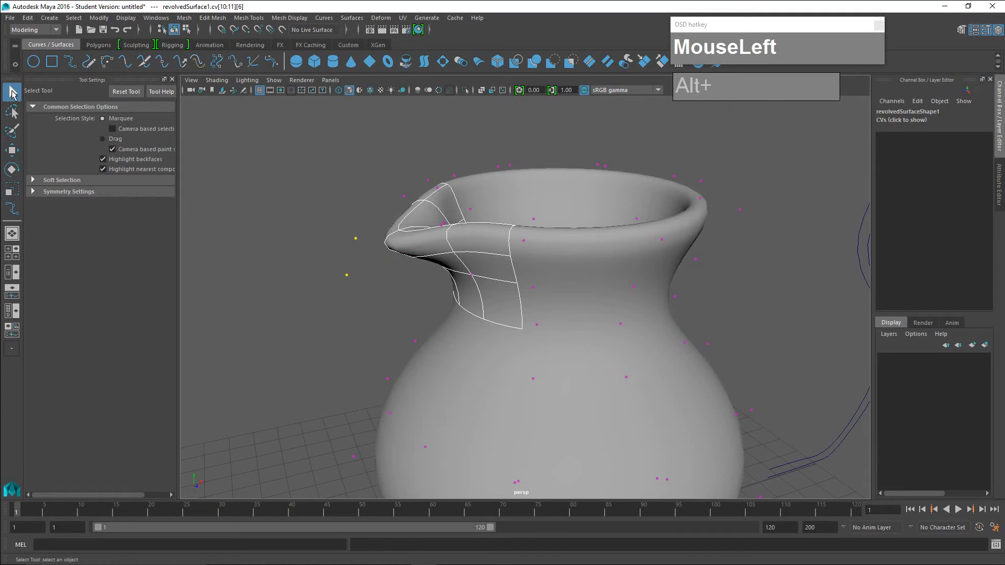
{"action": "left_click", "coordinate": [33, 180]}
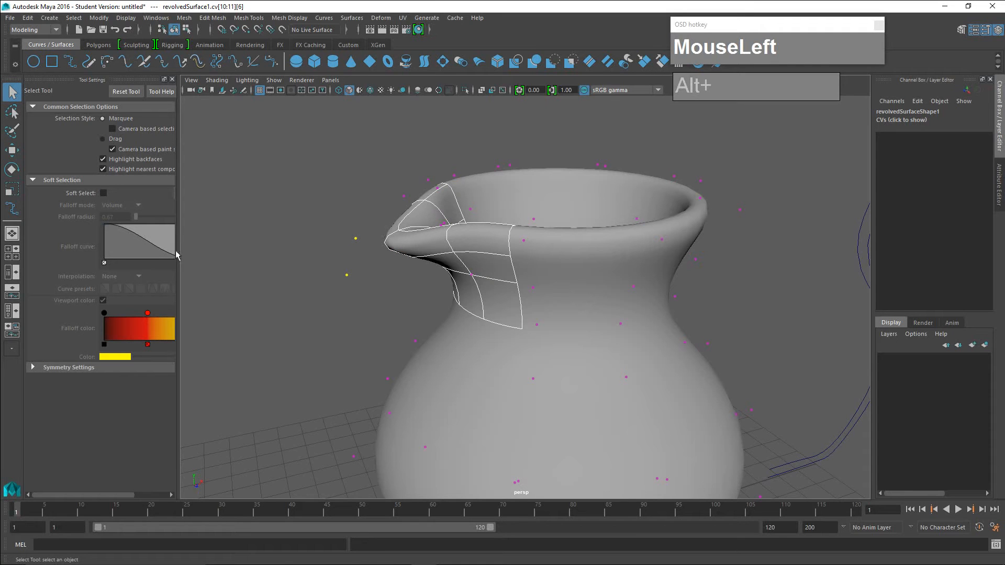
{"action": "key", "text": "b"}
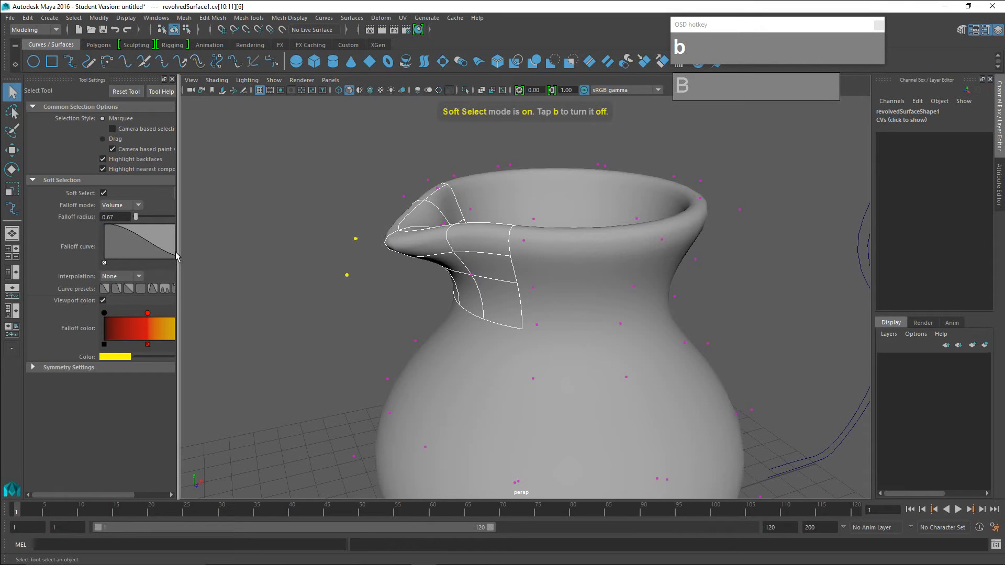
{"action": "left_click_drag", "start_coordinate": [178, 251], "coordinate": [236, 251]}
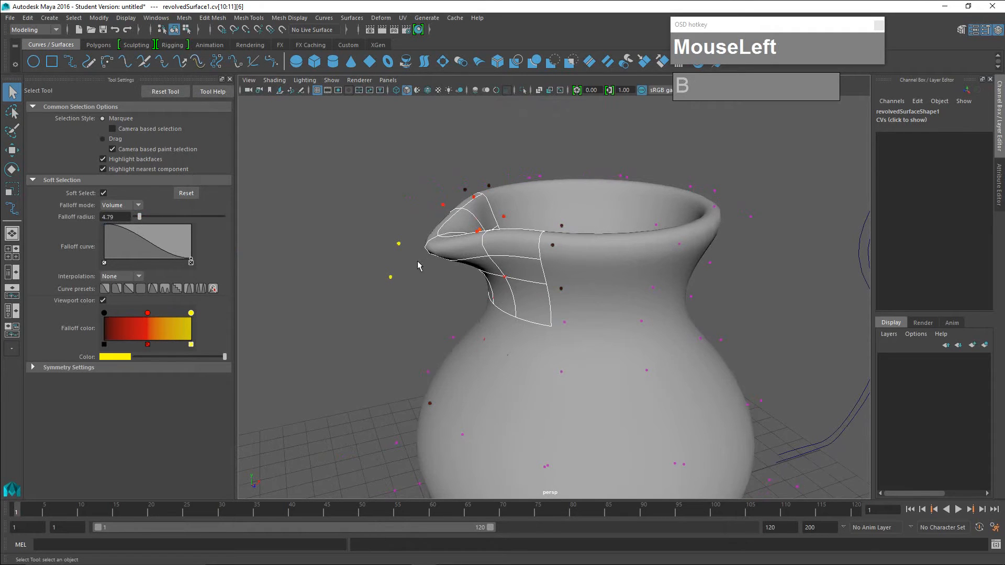
{"action": "key", "text": "w"}
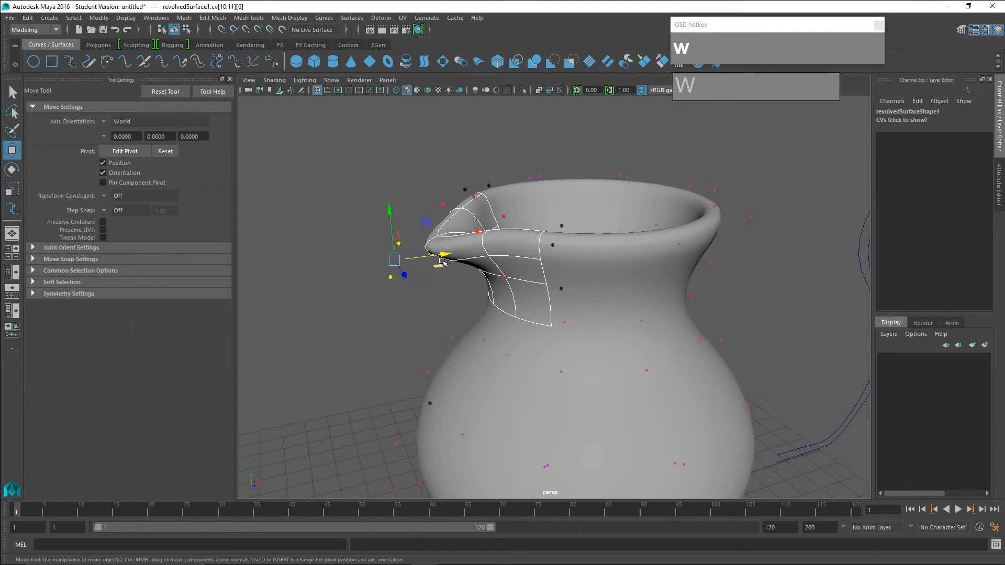
{"action": "left_click_drag", "start_coordinate": [438, 255], "coordinate": [423, 257]}
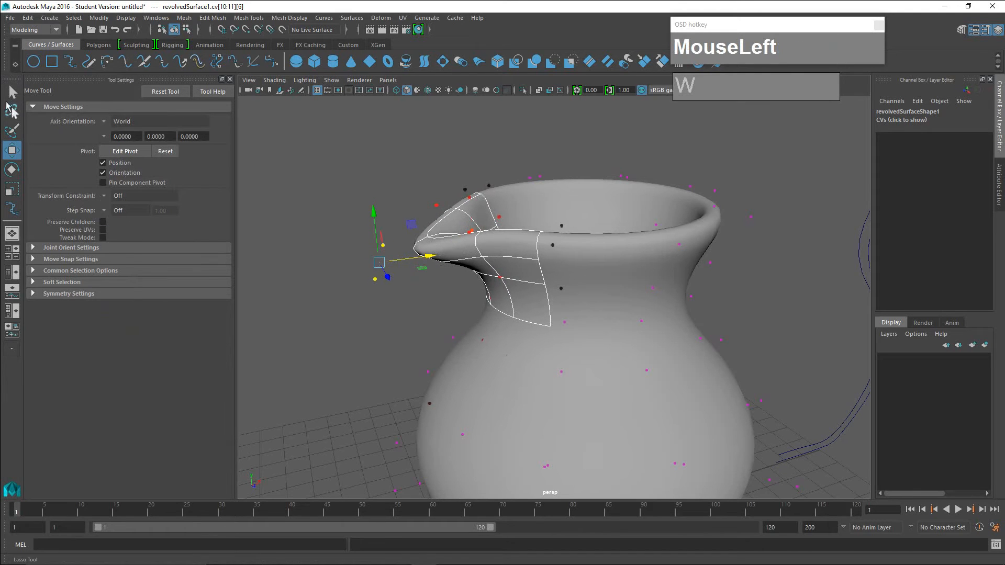
Scale the spout's soft-selected control vertices sideways across the rim to adjust the spout's width.
{"action": "left_click", "coordinate": [12, 92]}
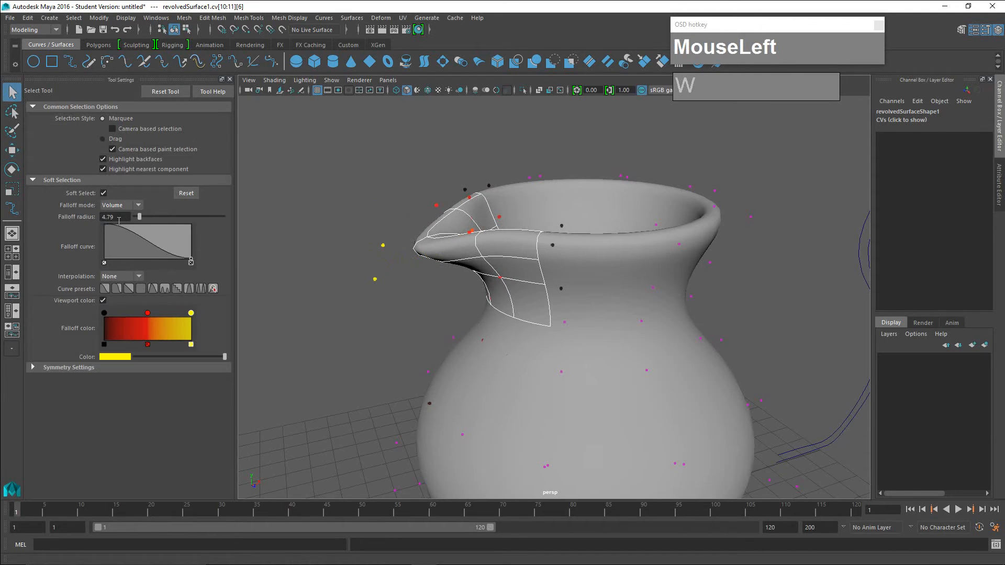
{"action": "left_click_drag", "start_coordinate": [457, 275], "coordinate": [355, 296], "text": "alt"}
{"action": "mouse_move", "coordinate": [499, 263]}
{"action": "left_mouse_down", "text": "alt"}
{"action": "mouse_move", "coordinate": [456, 263]}
{"action": "mouse_move", "coordinate": [493, 258]}
{"action": "mouse_move", "coordinate": [486, 255]}
{"action": "left_mouse_up", "text": "alt"}
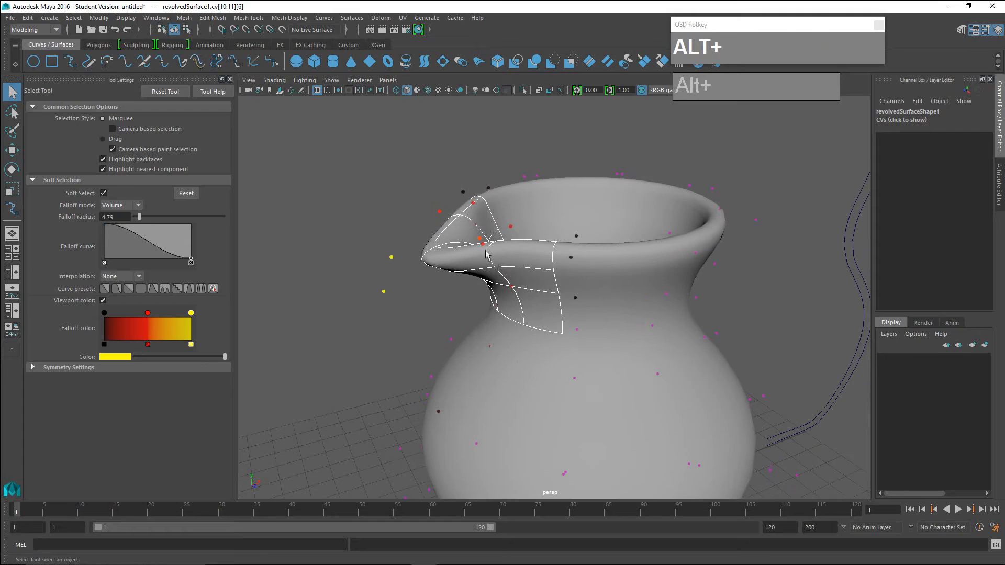
{"action": "left_click_drag", "start_coordinate": [511, 224], "coordinate": [317, 219], "text": "alt"}
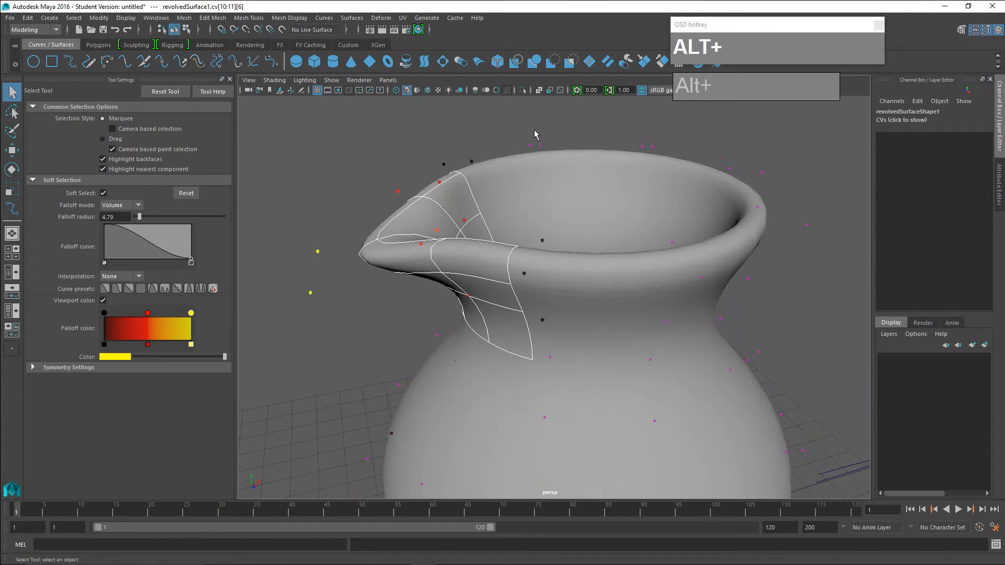
{"action": "left_click_drag", "start_coordinate": [512, 228], "coordinate": [444, 251], "text": "alt"}
{"action": "key", "text": "w"}
{"action": "key", "text": "e"}
{"action": "key", "text": "r"}
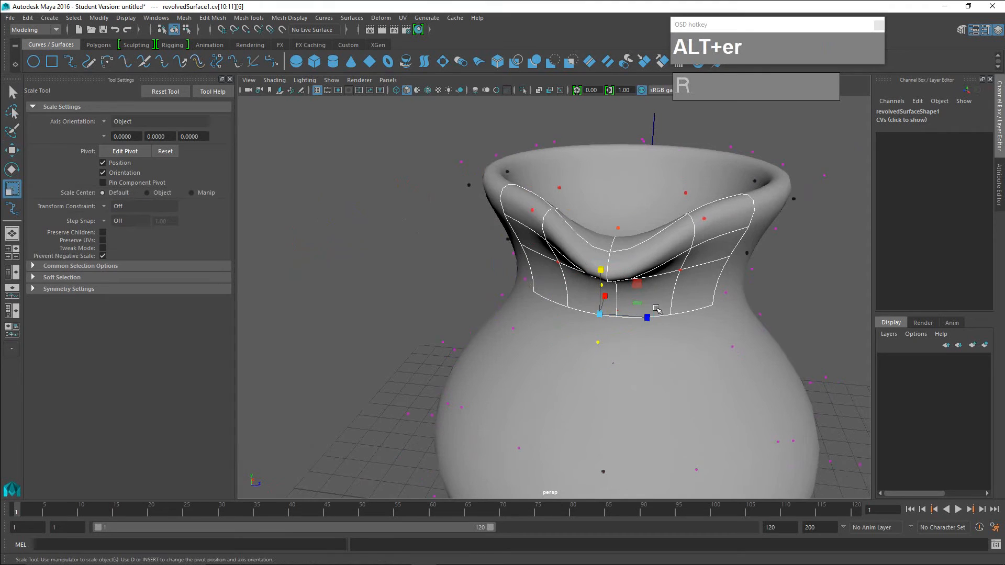
{"action": "left_click_drag", "start_coordinate": [653, 318], "coordinate": [387, 246]}
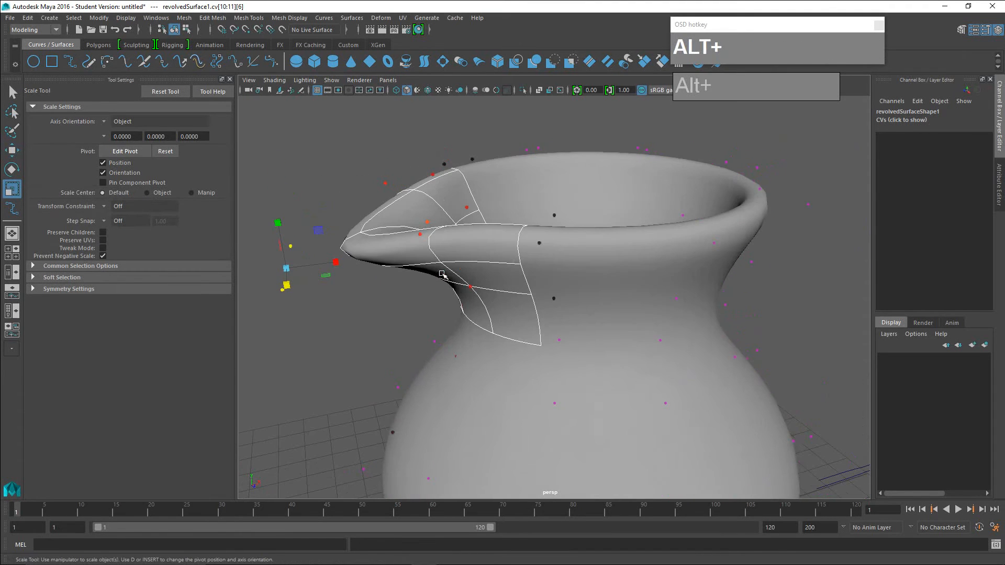
Rotate the spout's soft-selected control vertices to change the lip's tilt, and raise them above the rim.
{"action": "key", "text": "e"}
{"action": "mouse_move", "coordinate": [309, 227]}
{"action": "left_mouse_down"}
{"action": "mouse_move", "coordinate": [277, 216]}
{"action": "mouse_move", "coordinate": [322, 215]}
{"action": "left_mouse_up"}
{"action": "scroll", "coordinate": [322, 215], "scroll_direction": "down", "scroll_amount": 3}
{"action": "key", "text": "w"}
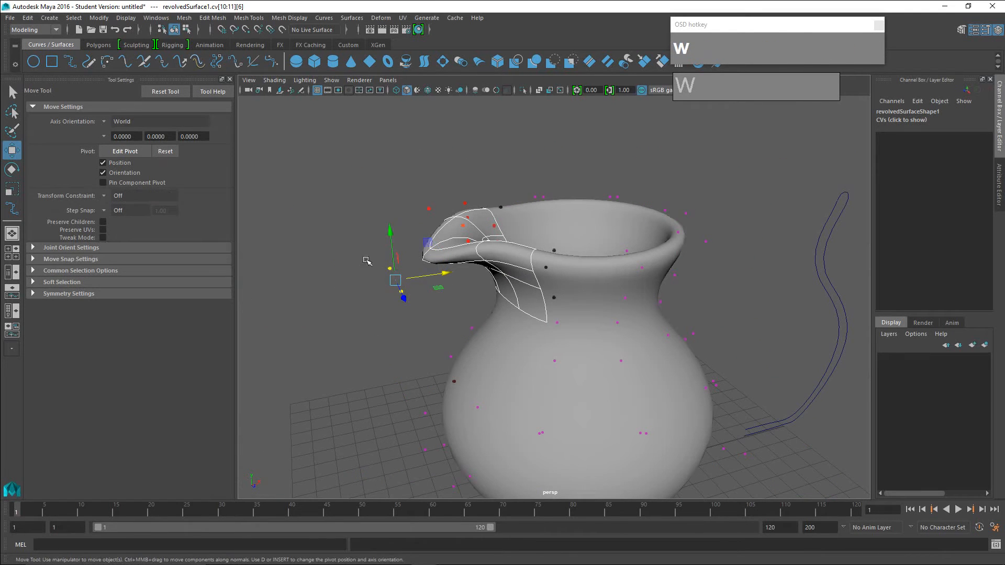
{"action": "left_click_drag", "start_coordinate": [393, 244], "coordinate": [393, 214]}
Select the rim control vertices midway along the pitcher's sides and lower them slightly with soft selection turned off.
{"action": "left_click_drag", "start_coordinate": [393, 213], "coordinate": [573, 217], "text": "alt"}
{"action": "left_click", "coordinate": [557, 186]}
{"action": "left_click_drag", "start_coordinate": [574, 216], "coordinate": [574, 234], "text": "alt"}
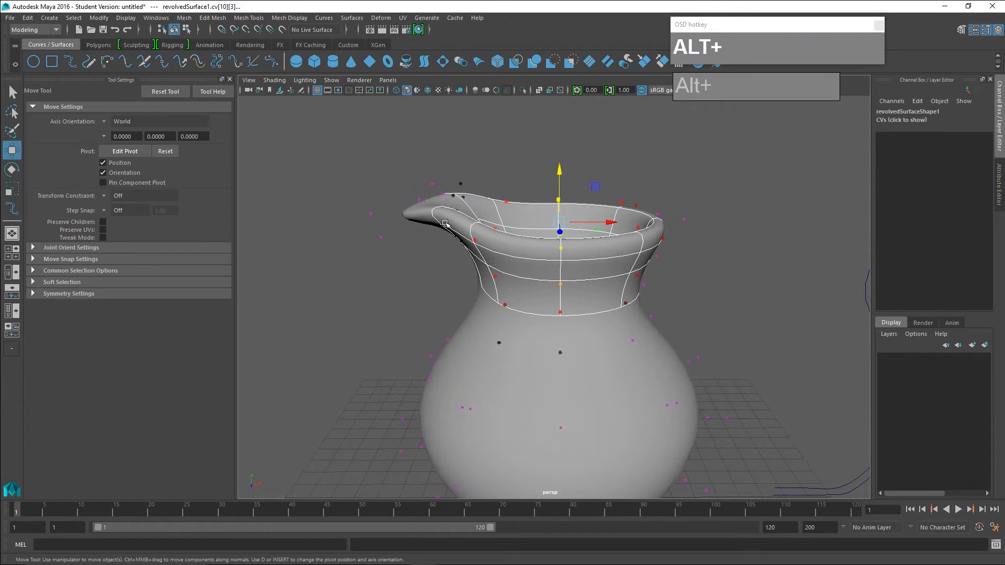
{"action": "key", "text": "b"}
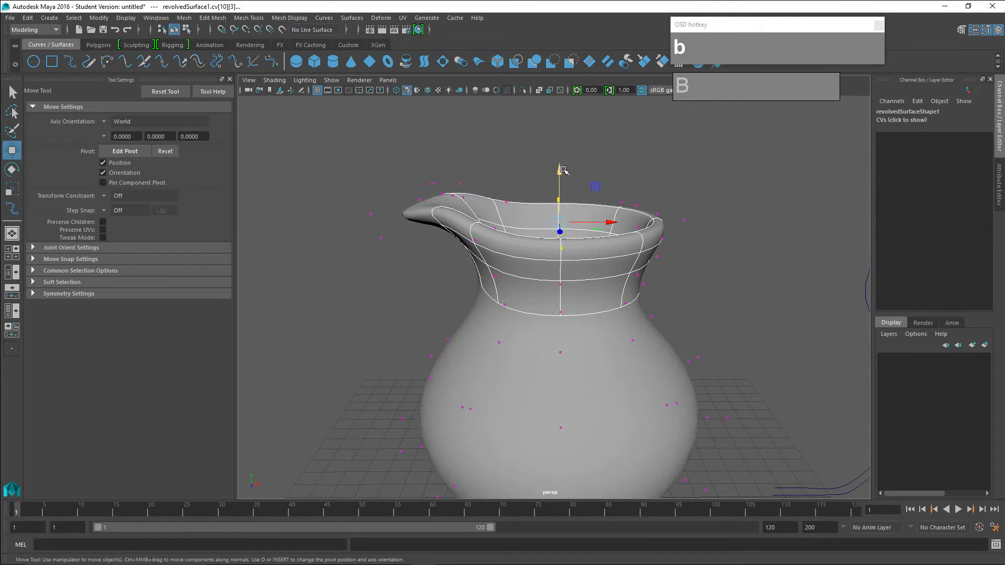
{"action": "left_click_drag", "start_coordinate": [560, 169], "coordinate": [559, 181]}
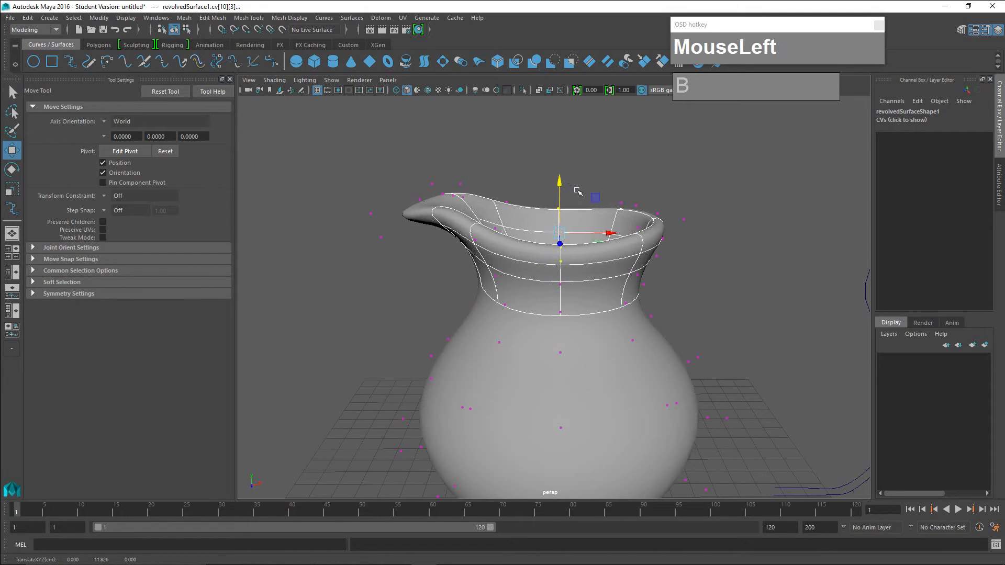
Turn soft selection back on with a smaller falloff radius and lower the mid-side rim control vertices further.
{"action": "key", "text": "b"}
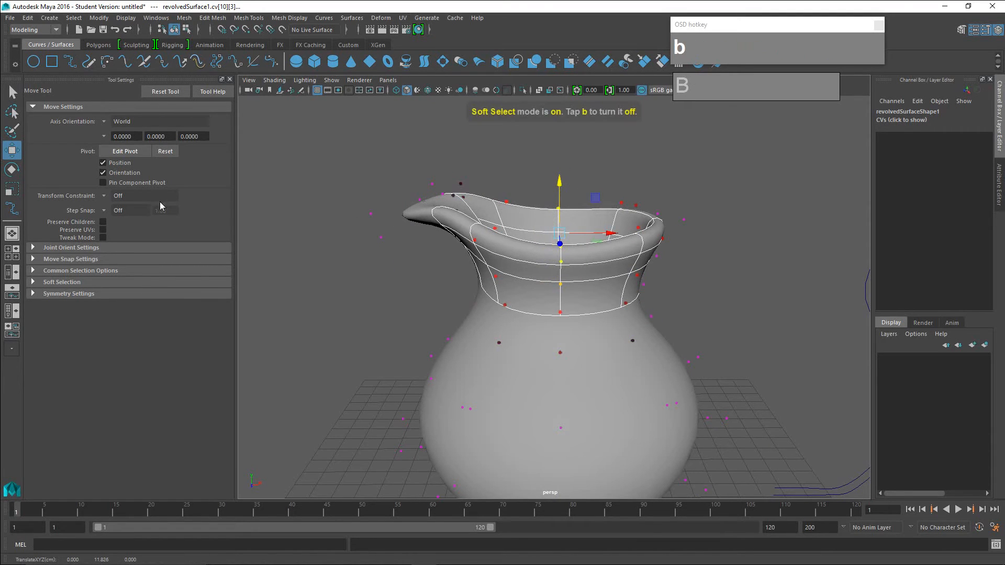
{"action": "left_click", "coordinate": [12, 93]}
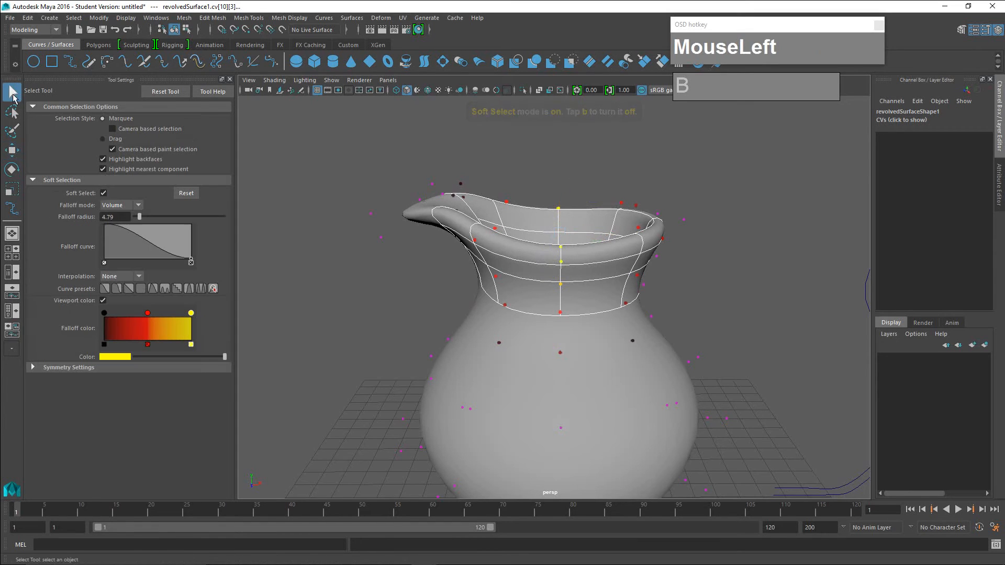
{"action": "left_click_drag", "start_coordinate": [140, 217], "coordinate": [137, 218]}
{"action": "key", "text": "w"}
{"action": "left_click_drag", "start_coordinate": [557, 180], "coordinate": [557, 193]}
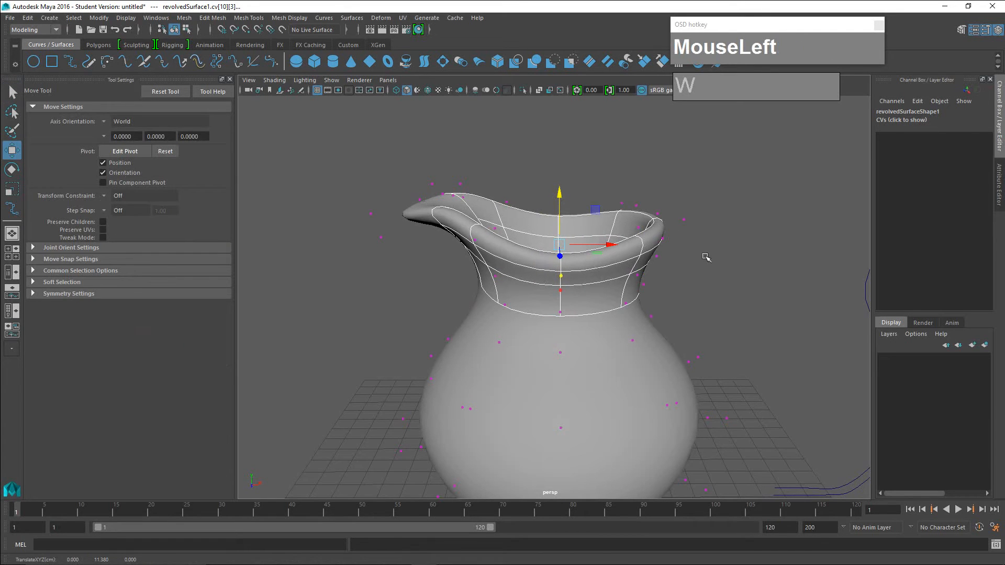
Move the original profile curve farther from the pitcher along X, to about 28.06.
{"action": "mouse_move", "coordinate": [672, 268]}
{"action": "left_mouse_down", "text": "alt"}
{"action": "mouse_move", "coordinate": [670, 335]}
{"action": "mouse_move", "coordinate": [675, 253]}
{"action": "left_mouse_up", "text": "alt"}
{"action": "right_click_drag", "start_coordinate": [675, 254], "coordinate": [671, 253], "text": "alt"}
{"action": "left_click_drag", "start_coordinate": [670, 253], "coordinate": [726, 295], "text": "alt"}
{"action": "middle_click_drag", "start_coordinate": [726, 296], "coordinate": [639, 282], "text": "alt"}
{"action": "left_click", "coordinate": [639, 282]}
{"action": "left_click_drag", "start_coordinate": [623, 386], "coordinate": [870, 399]}
In the front view, draw a cubic EP curve for the handle, looping outward from the pitcher's lower side up to its neck.
{"action": "key", "text": "space"}
{"action": "left_click_drag", "start_coordinate": [579, 294], "coordinate": [595, 314]}
{"action": "scroll", "coordinate": [595, 314], "scroll_direction": "down", "scroll_amount": 2}
{"action": "middle_click_drag", "start_coordinate": [613, 316], "coordinate": [543, 320], "text": "alt"}
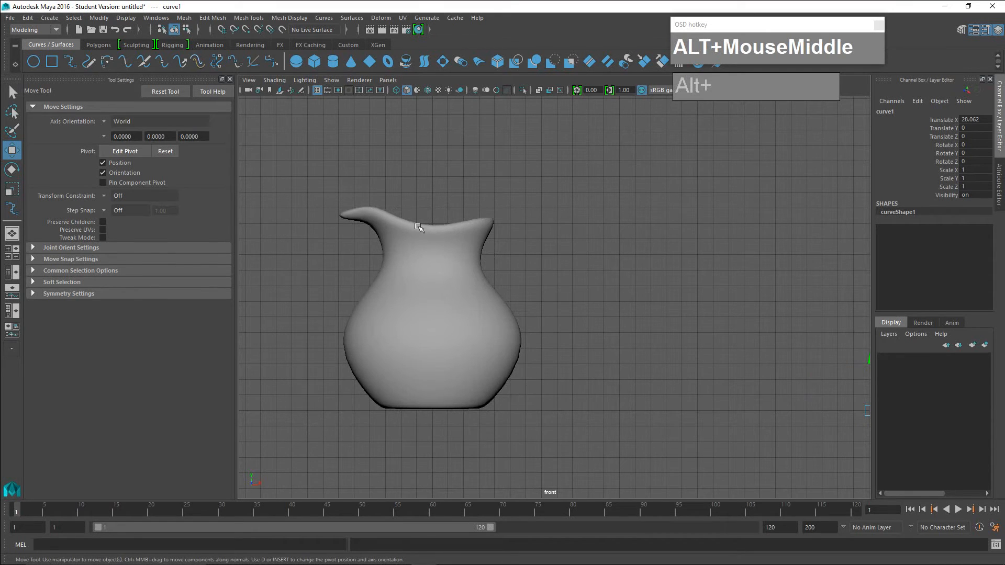
{"action": "left_click", "coordinate": [71, 62]}
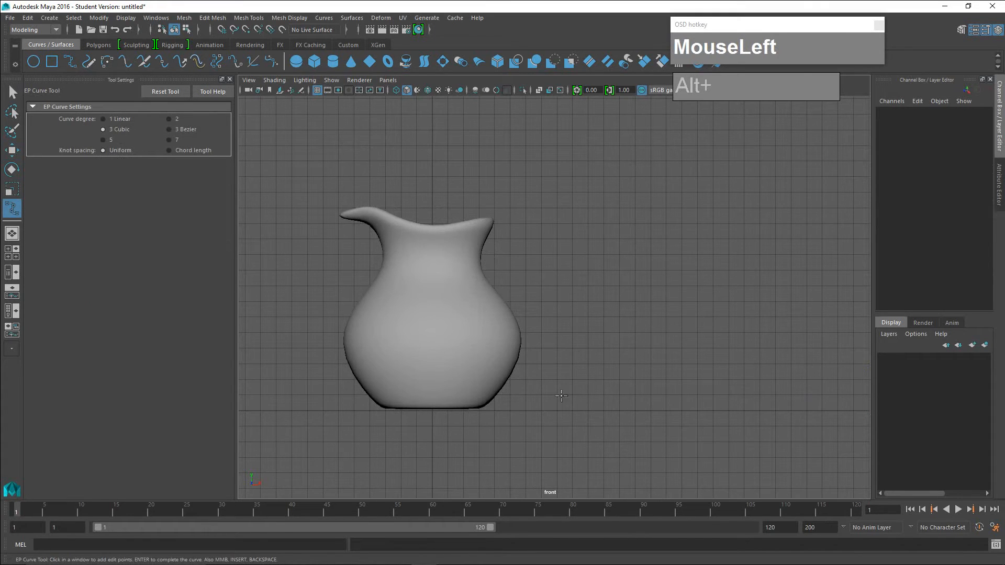
{"action": "left_click", "coordinate": [500, 392]}
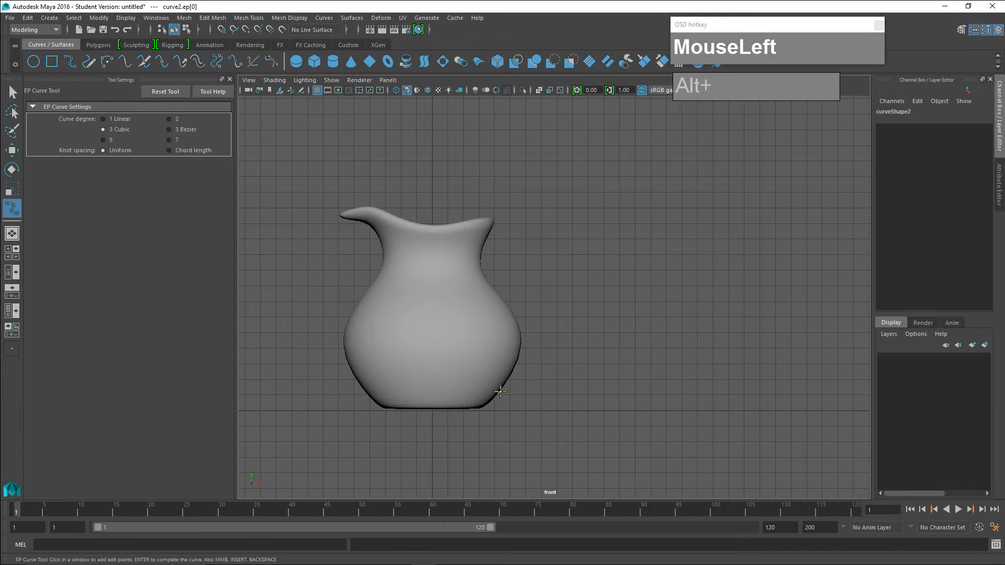
{"action": "left_click", "coordinate": [556, 384]}
{"action": "mouse_move", "coordinate": [595, 339]}
{"action": "left_mouse_down"}
{"action": "mouse_move", "coordinate": [605, 316]}
{"action": "mouse_move", "coordinate": [589, 333]}
{"action": "left_mouse_up"}
{"action": "mouse_move", "coordinate": [604, 246]}
{"action": "left_mouse_down"}
{"action": "mouse_move", "coordinate": [571, 237]}
{"action": "mouse_move", "coordinate": [583, 210]}
{"action": "mouse_move", "coordinate": [574, 224]}
{"action": "mouse_move", "coordinate": [555, 206]}
{"action": "mouse_move", "coordinate": [482, 255]}
{"action": "left_mouse_up"}
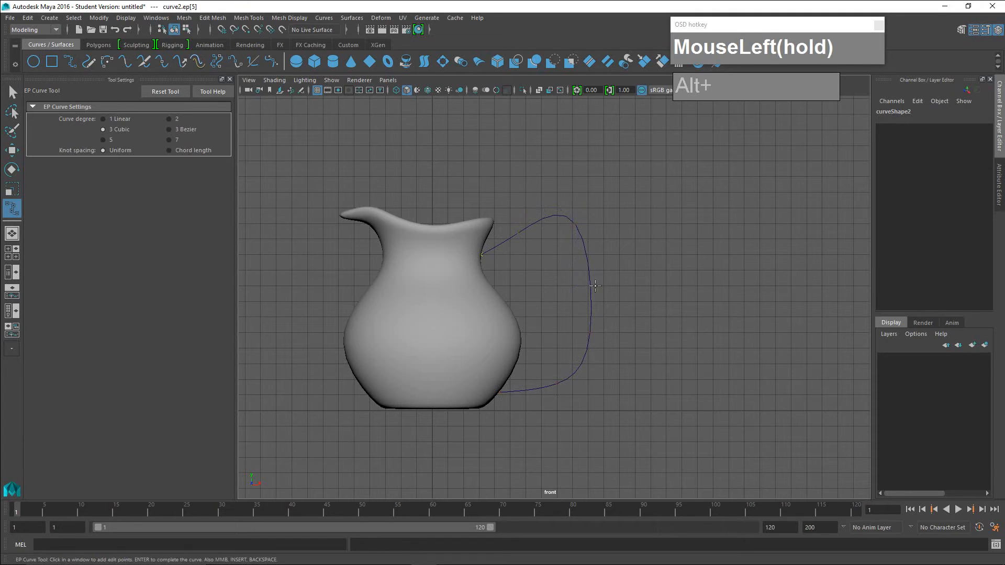
{"action": "key", "text": "Return"}
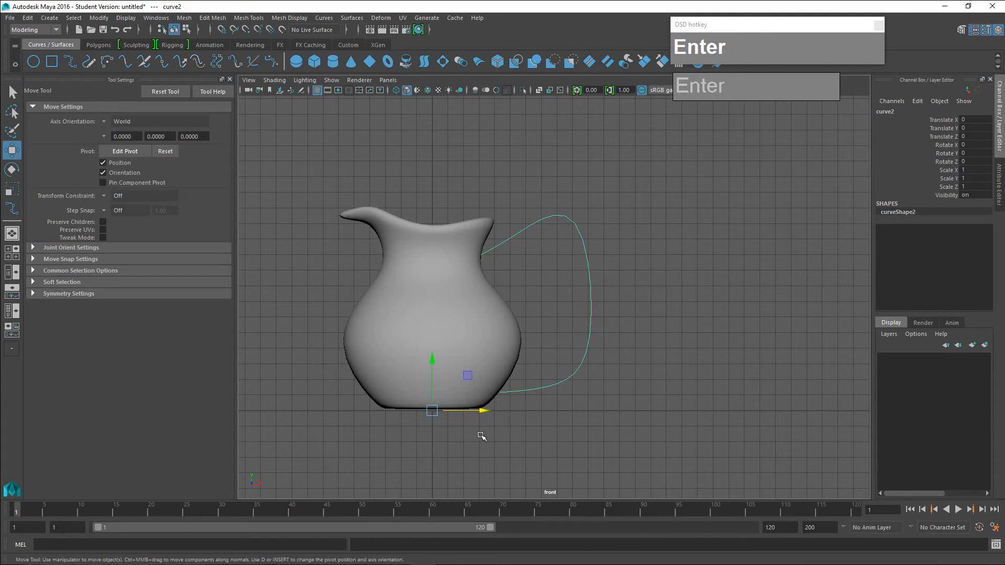
Switch to the browser to examine the handle shape in the glass pitcher reference photo, and return to Maya.
{"action": "left_click", "coordinate": [372, 558]}
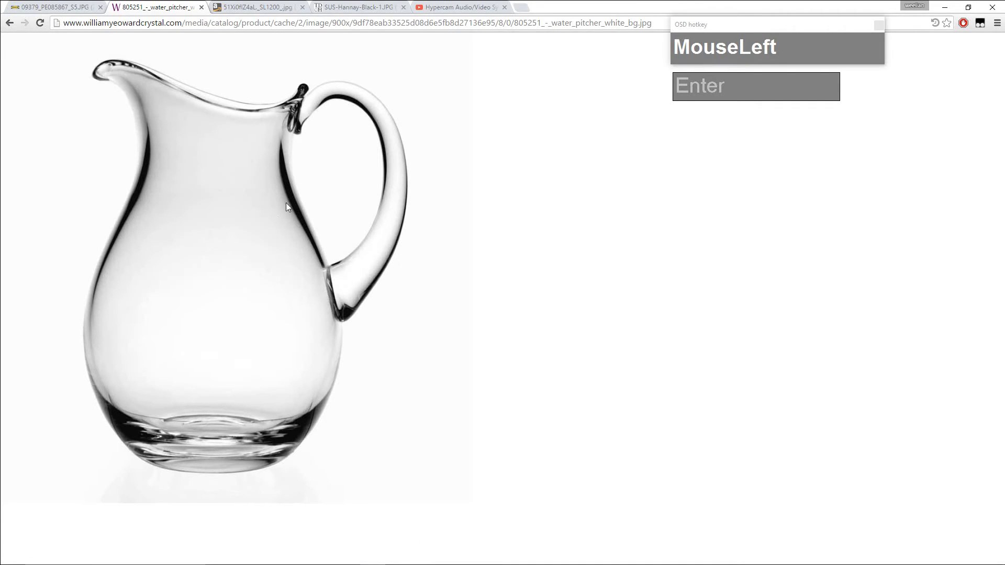
{"action": "mouse_move", "coordinate": [422, 557]}
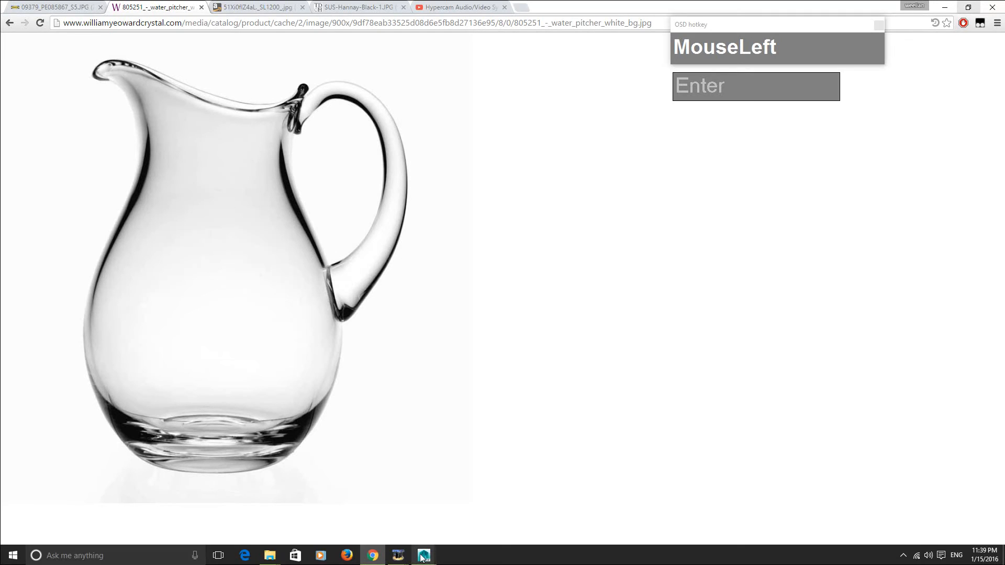
{"action": "left_click", "coordinate": [498, 507]}
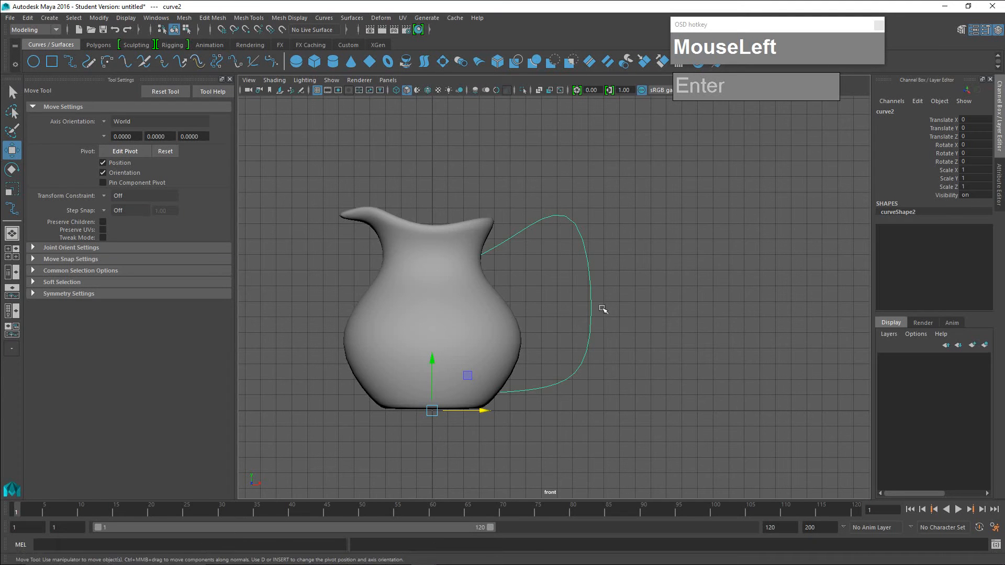
Show the handle curve's edit points and delete its two end points, at the neck and near the pitcher's base.
{"action": "right_click", "coordinate": [591, 297]}
{"action": "mouse_move", "coordinate": [591, 296]}
{"action": "right_mouse_down"}
{"action": "mouse_move", "coordinate": [588, 315]}
{"action": "mouse_move", "coordinate": [568, 291]}
{"action": "mouse_move", "coordinate": [588, 315]}
{"action": "right_mouse_up"}
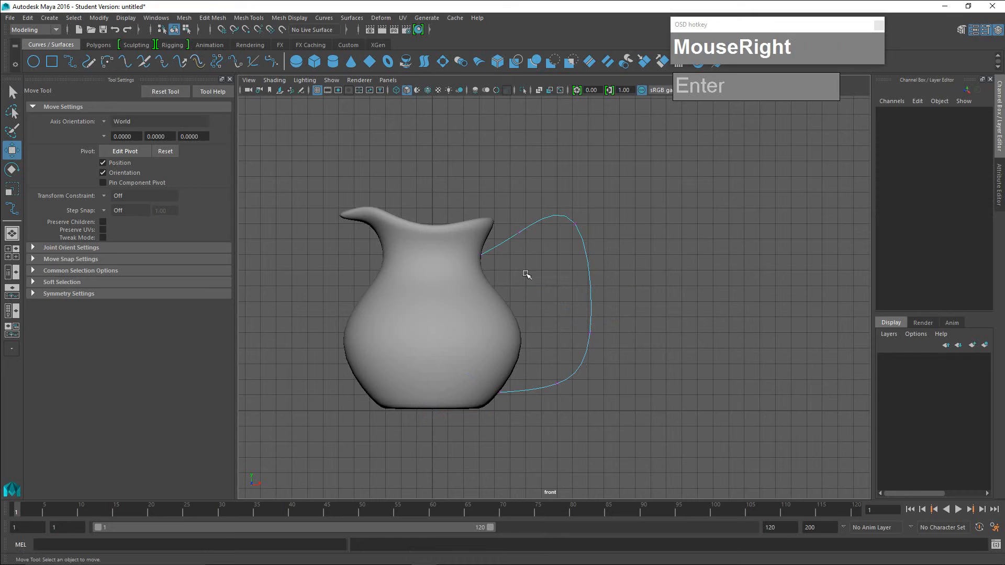
{"action": "left_click_drag", "start_coordinate": [506, 273], "coordinate": [472, 248]}
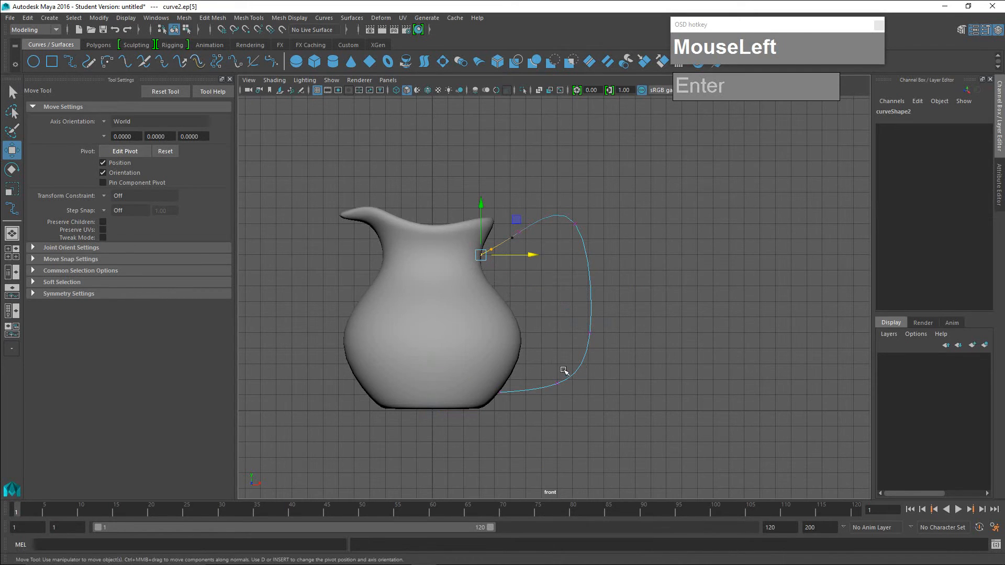
{"action": "key", "text": "b"}
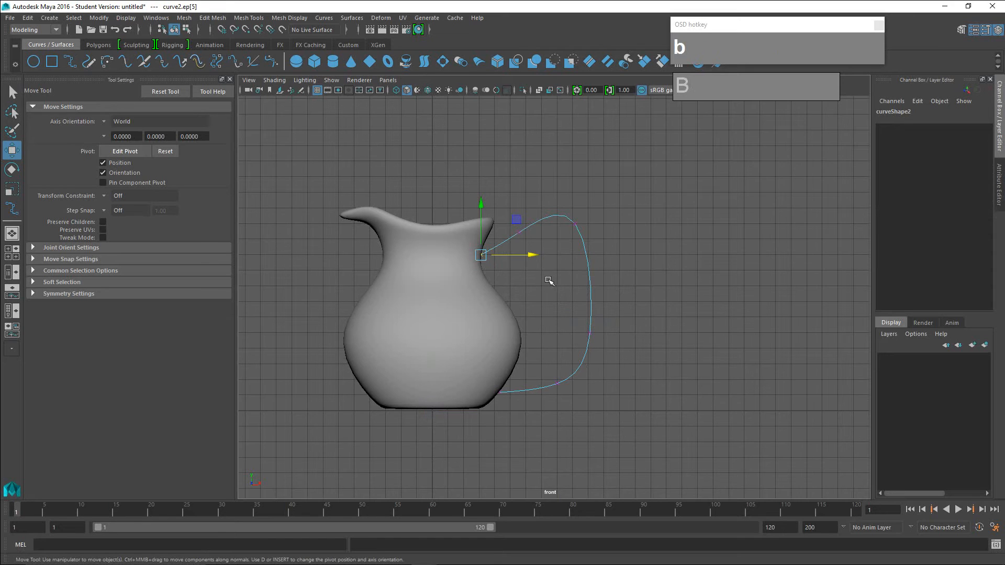
{"action": "key", "text": "Delete"}
{"action": "left_click", "coordinate": [497, 397]}
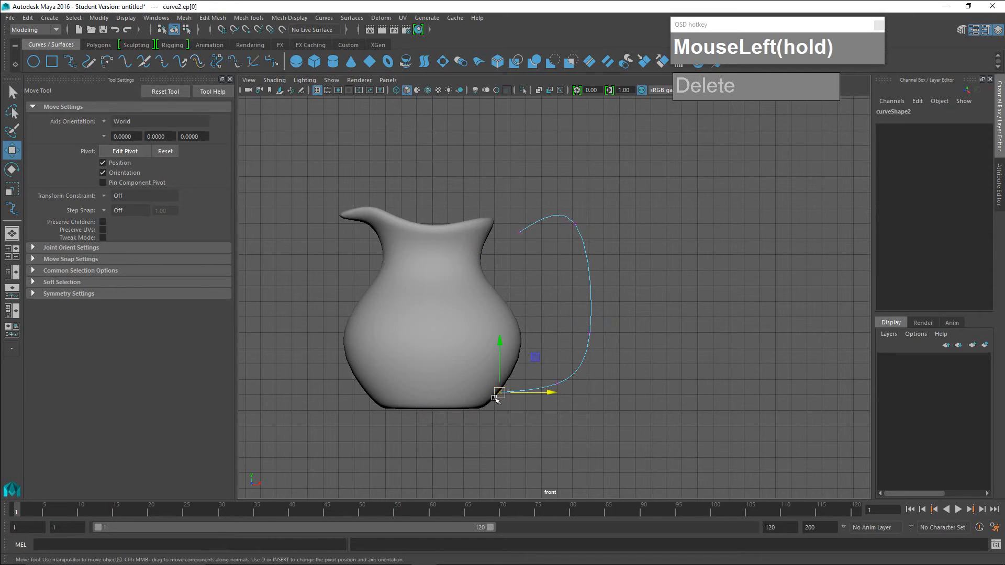
{"action": "key", "text": "Delete"}
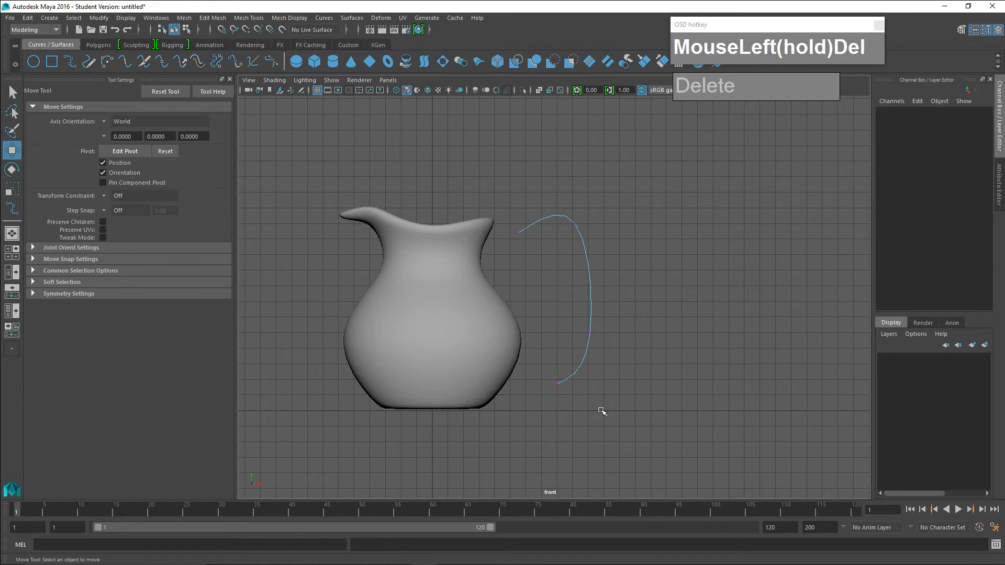
Move the handle curve's lower edit points up so it ends on the pitcher's belly, and bring its upper end to the neck.
{"action": "left_click", "coordinate": [561, 386]}
{"action": "key", "text": "w"}
{"action": "left_click_drag", "start_coordinate": [553, 387], "coordinate": [575, 315]}
{"action": "left_click", "coordinate": [519, 232]}
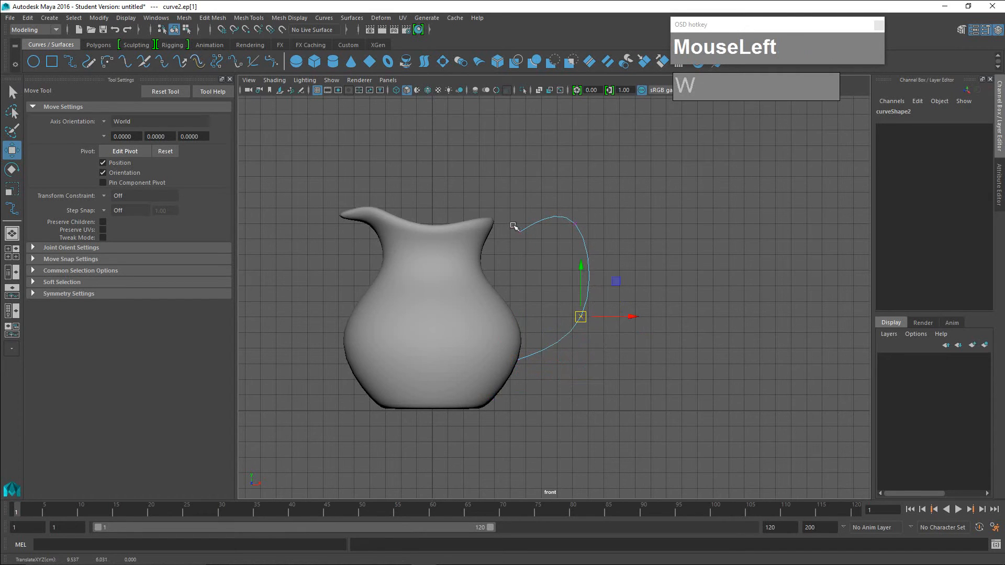
{"action": "left_click_drag", "start_coordinate": [520, 232], "coordinate": [491, 241]}
Pull the handle curve's upper and outer edit points inward to narrow the arc, and fit its upper end against the neck.
{"action": "left_click_drag", "start_coordinate": [601, 239], "coordinate": [554, 215]}
{"action": "left_click_drag", "start_coordinate": [575, 224], "coordinate": [532, 229]}
{"action": "left_click_drag", "start_coordinate": [595, 327], "coordinate": [483, 248]}
{"action": "left_click", "coordinate": [485, 246]}
{"action": "left_click_drag", "start_coordinate": [560, 246], "coordinate": [530, 224]}
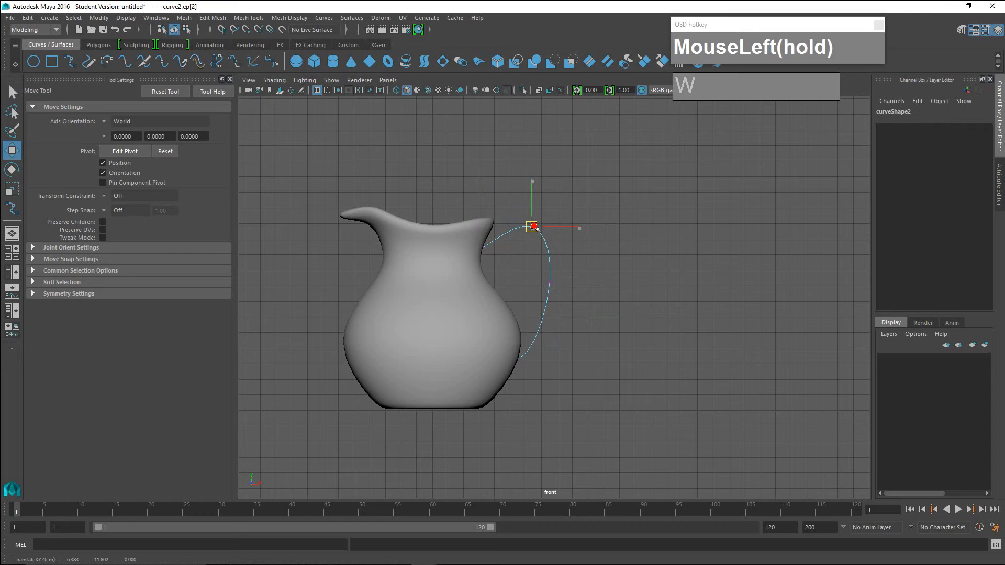
Return the handle curve to object selection and create a NURBS circle with radius 1 at the origin.
{"action": "left_click", "coordinate": [563, 349]}
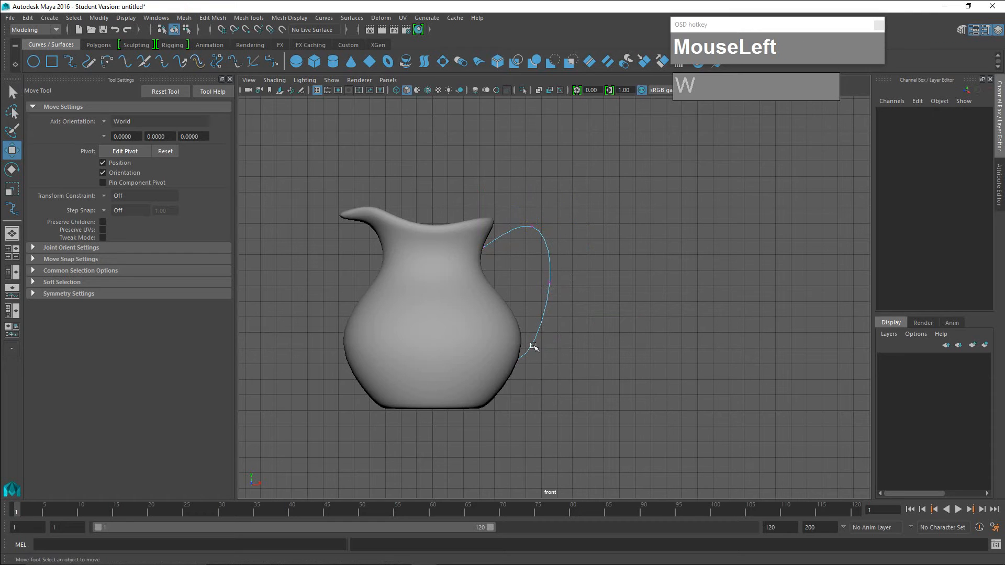
{"action": "key", "text": "q"}
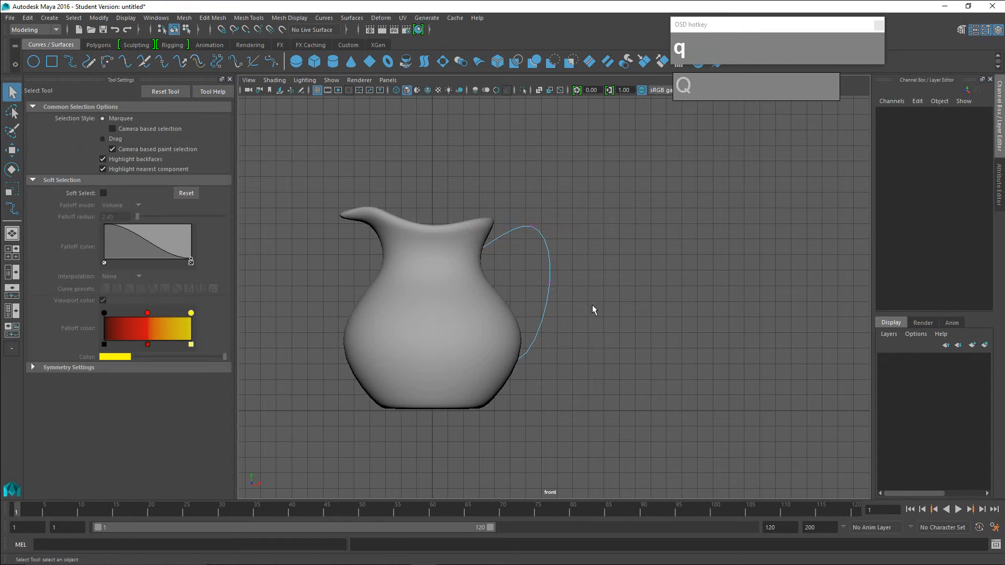
{"action": "right_click_drag", "start_coordinate": [551, 253], "coordinate": [630, 318]}
{"action": "left_click", "coordinate": [637, 316]}
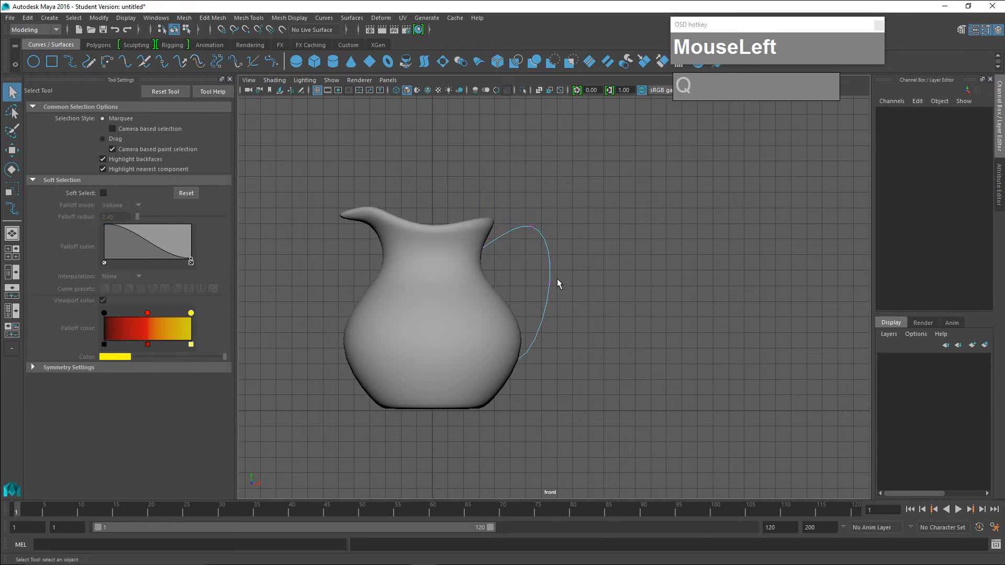
{"action": "right_click_drag", "start_coordinate": [553, 265], "coordinate": [601, 249]}
{"action": "left_click", "coordinate": [579, 256]}
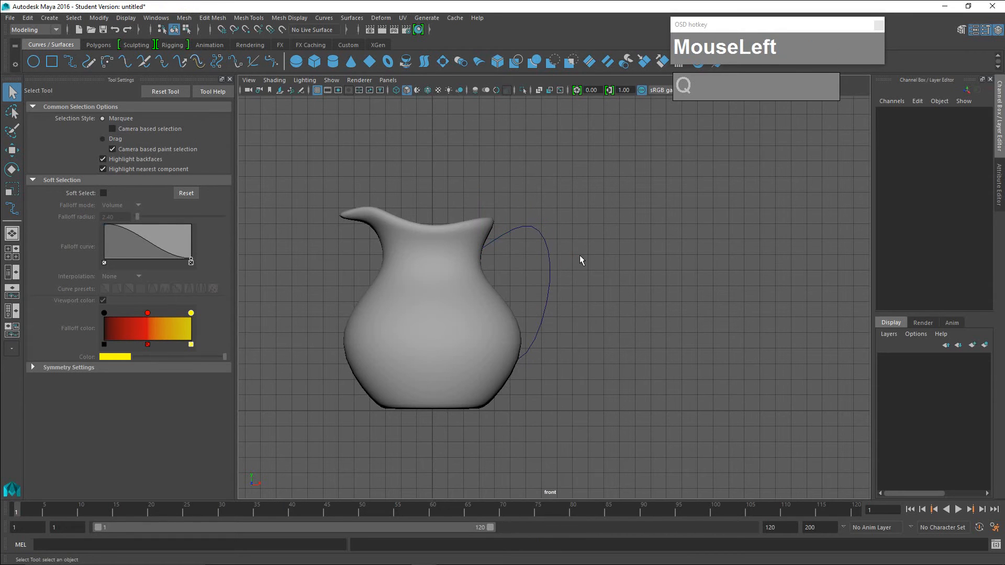
{"action": "left_click", "coordinate": [544, 251]}
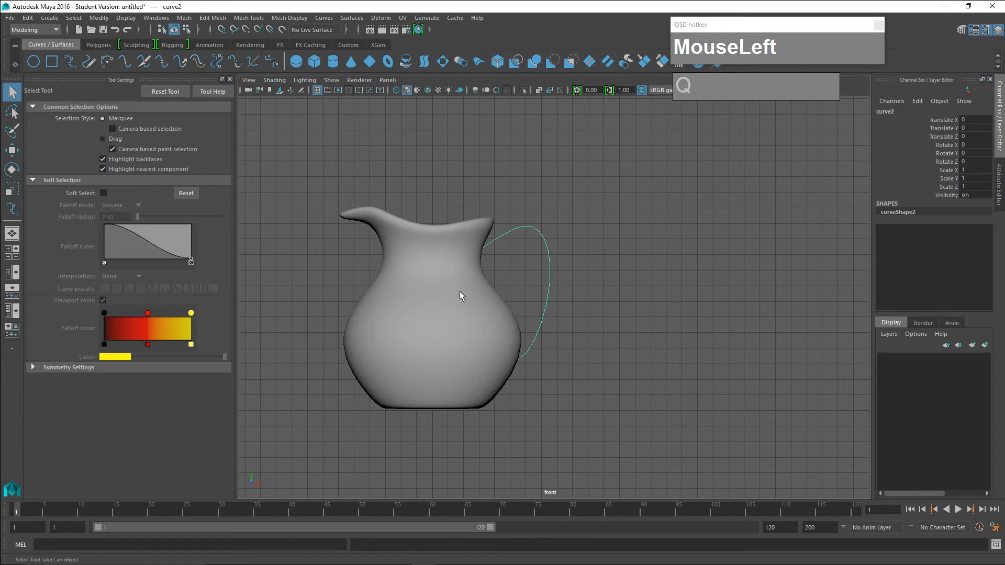
{"action": "left_click", "coordinate": [33, 62]}
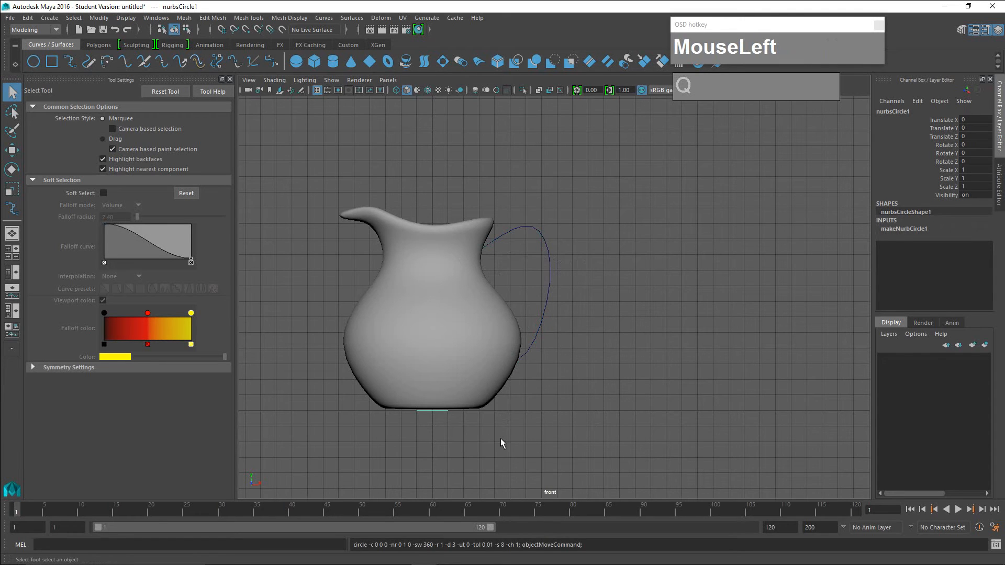
Rename the revolved surface as Pitcher and move it aside along X to about -12.87.
{"action": "left_click", "coordinate": [473, 350]}
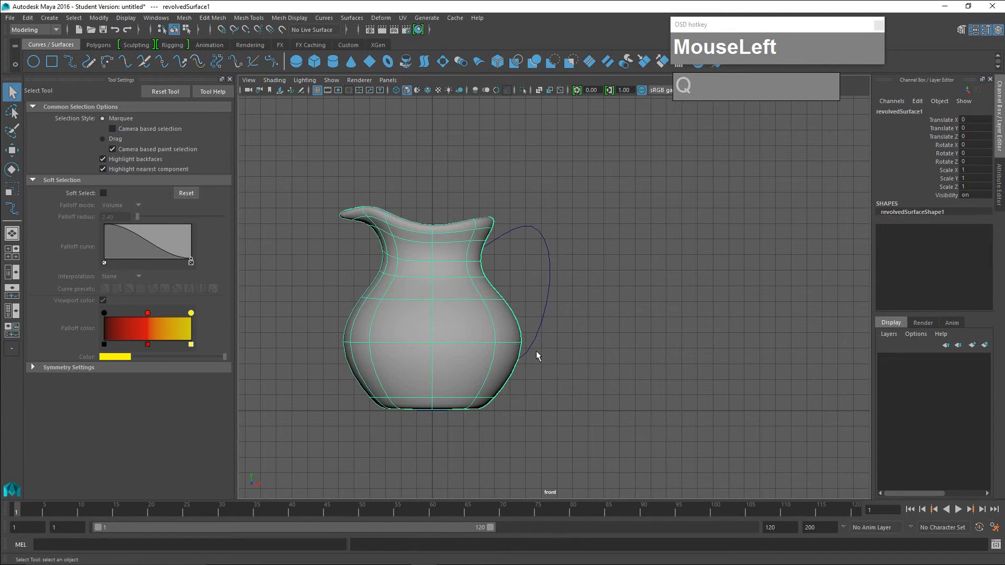
{"action": "key", "text": "w"}
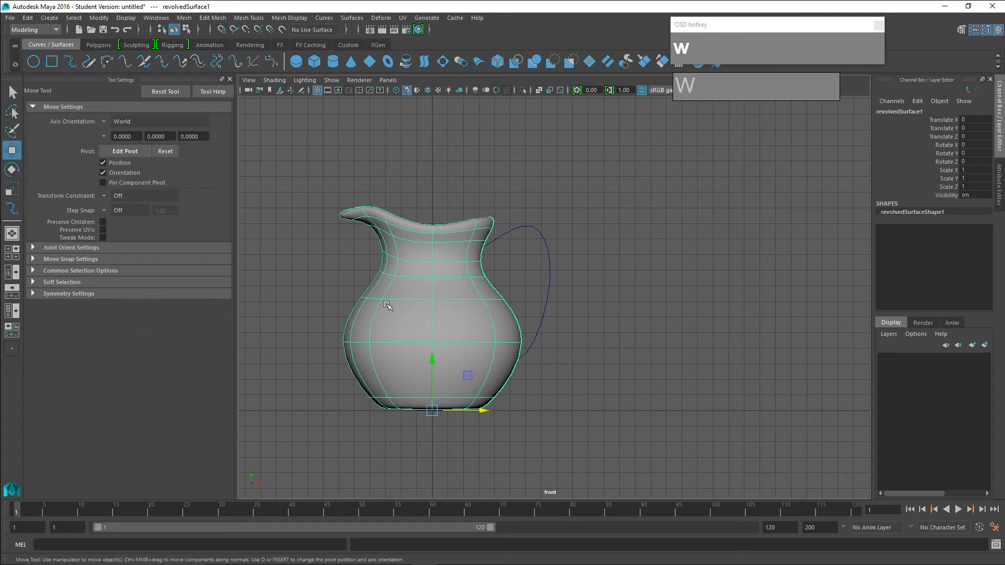
{"action": "left_click", "coordinate": [15, 274]}
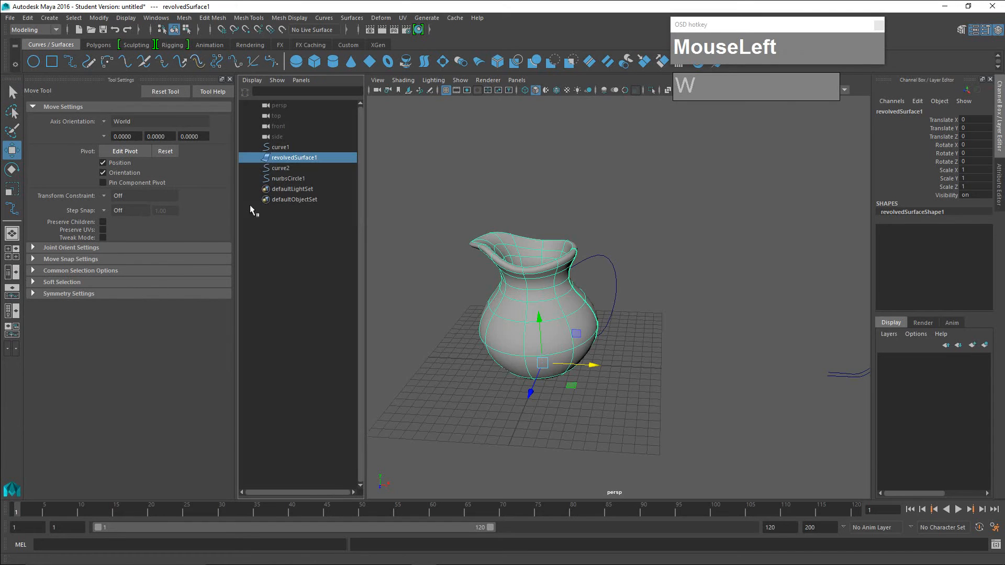
{"action": "double_click", "coordinate": [293, 160]}
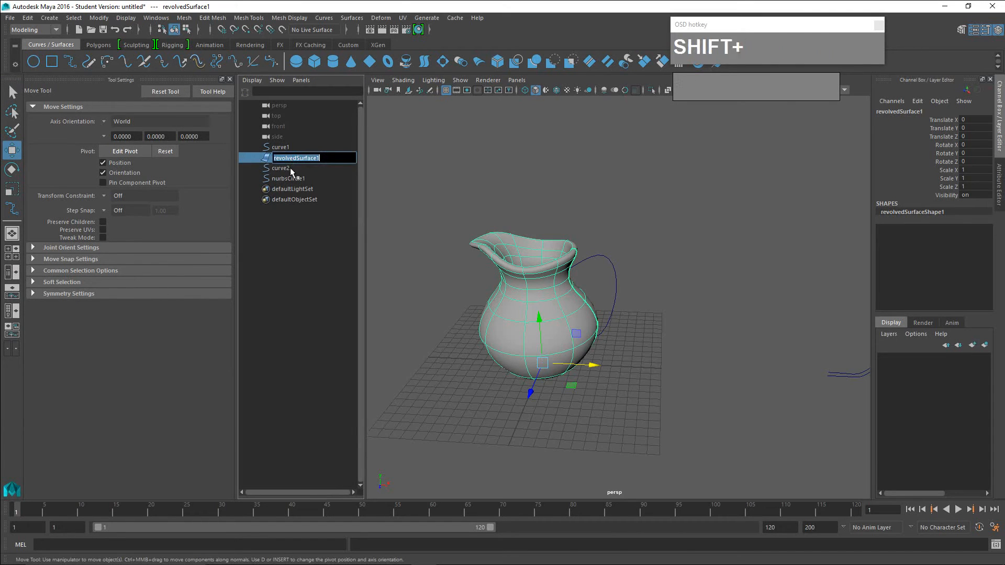
{"action": "type", "text": "Pitcher"}
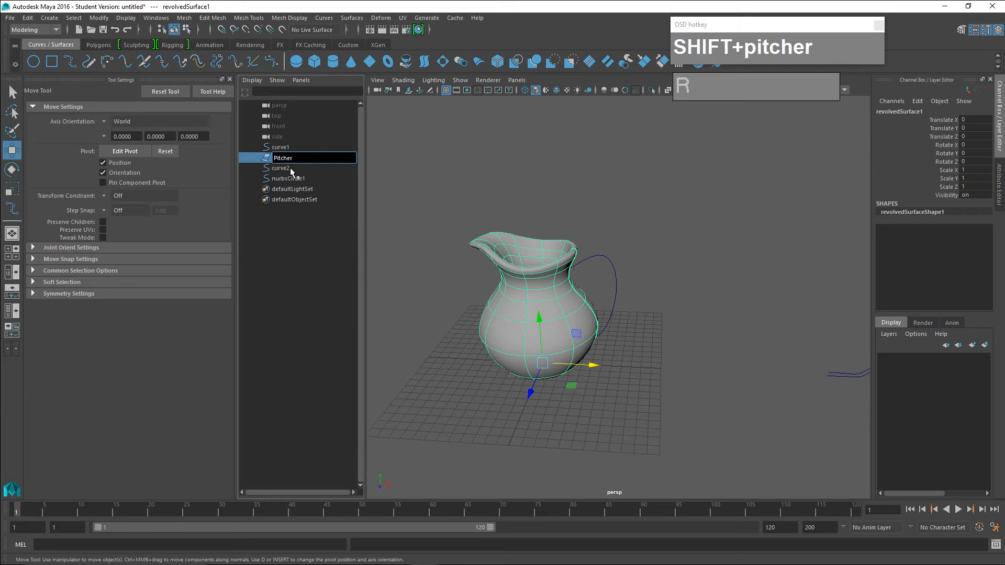
{"action": "key", "text": "Return"}
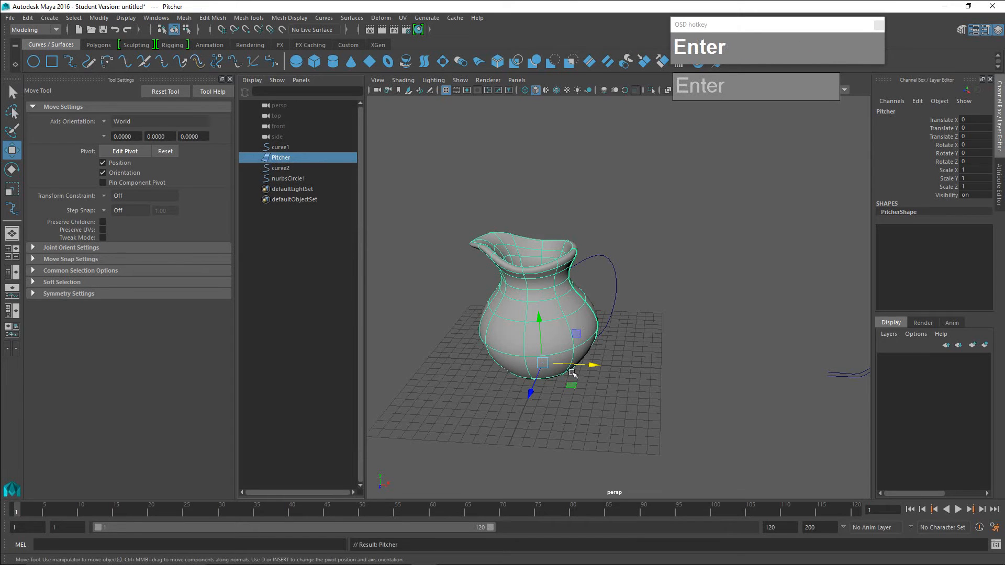
{"action": "left_click_drag", "start_coordinate": [589, 365], "coordinate": [538, 362]}
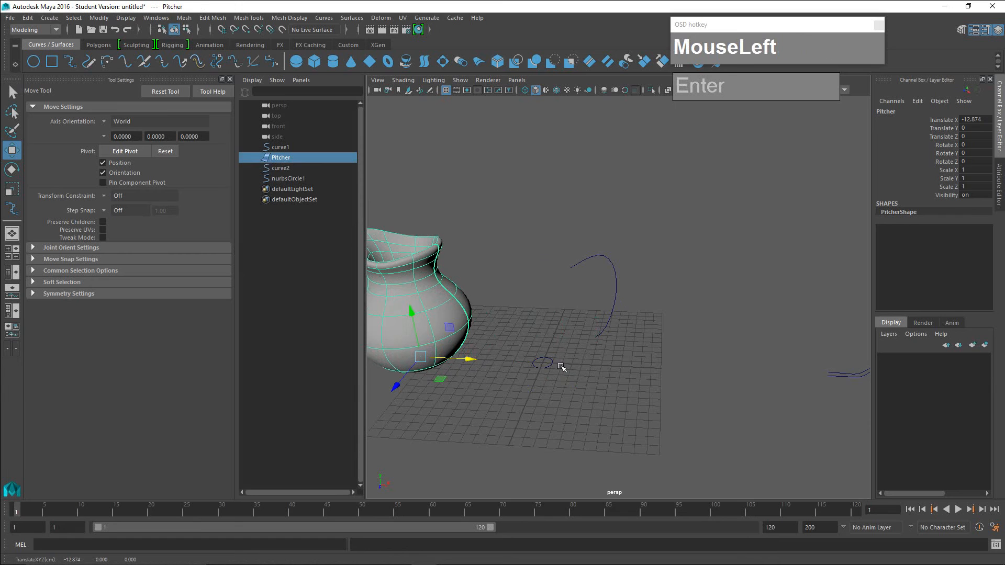
Move the circle to the handle curve's lower end, about X 5.42 and Y 3.26, and rotate it about -55° around Z, perpendicular to the curve.
{"action": "left_click", "coordinate": [550, 363]}
{"action": "scroll", "coordinate": [552, 364], "scroll_direction": "up", "scroll_amount": 3}
{"action": "key", "text": "space"}
{"action": "left_click_drag", "start_coordinate": [596, 345], "coordinate": [599, 367]}
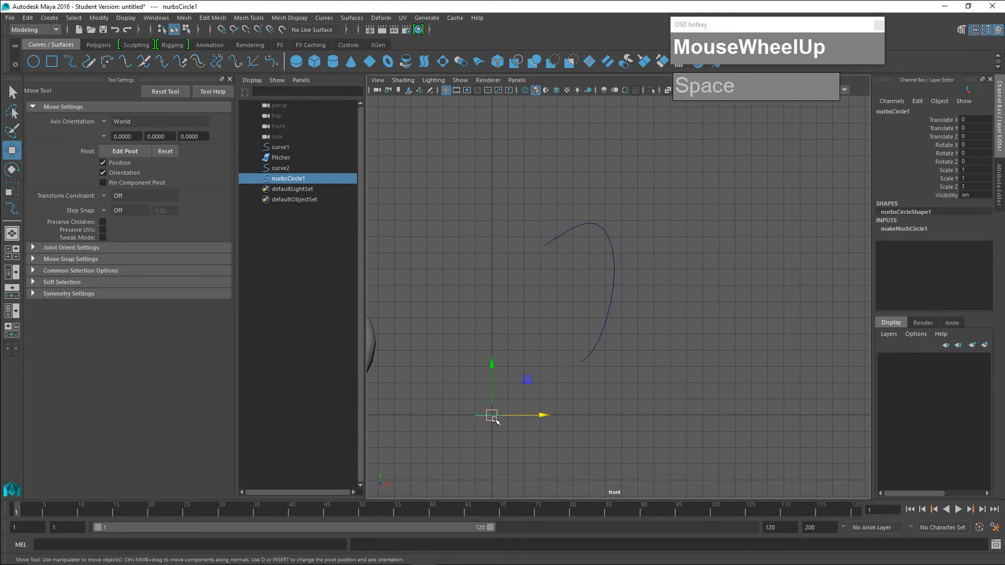
{"action": "key", "text": "w"}
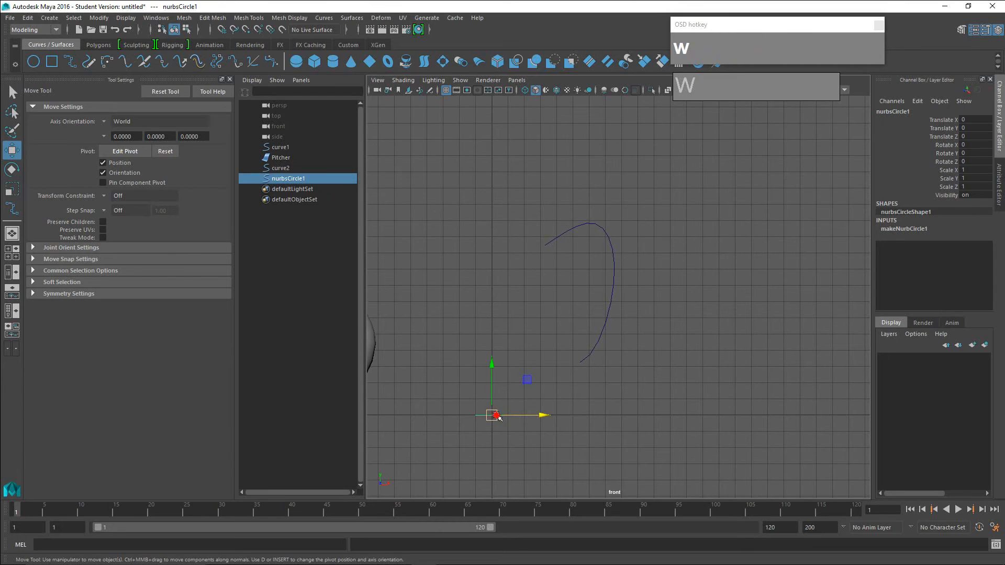
{"action": "left_click_drag", "start_coordinate": [495, 417], "coordinate": [636, 379]}
{"action": "key", "text": "e"}
{"action": "left_click", "coordinate": [674, 366]}
{"action": "scroll", "coordinate": [644, 386], "scroll_direction": "up", "scroll_amount": 3}
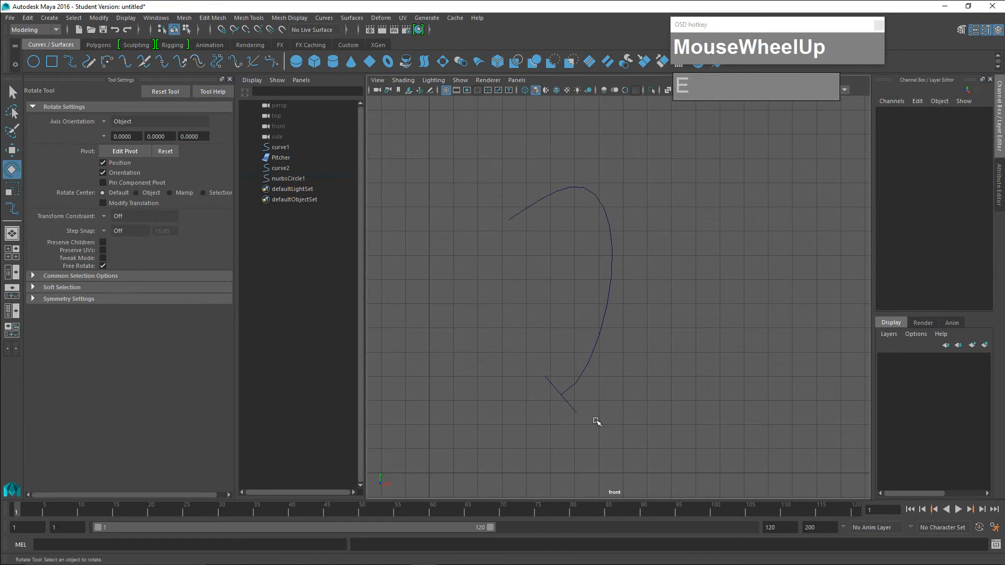
{"action": "left_click", "coordinate": [587, 408]}
{"action": "left_click", "coordinate": [666, 393]}
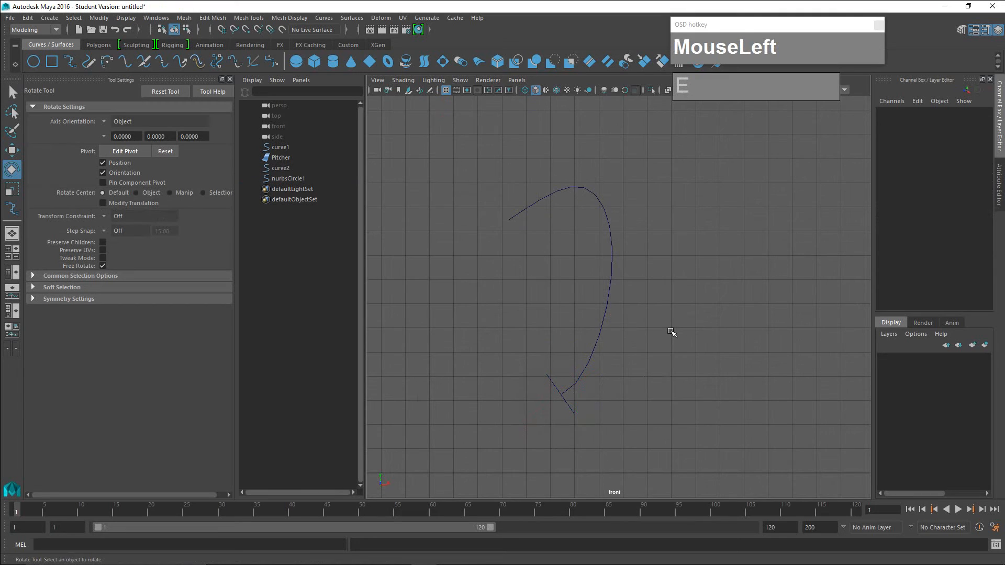
Try to extrude the circle along the handle curve with the current Extrude settings, and delete the resulting tube.
{"action": "left_click", "coordinate": [555, 382]}
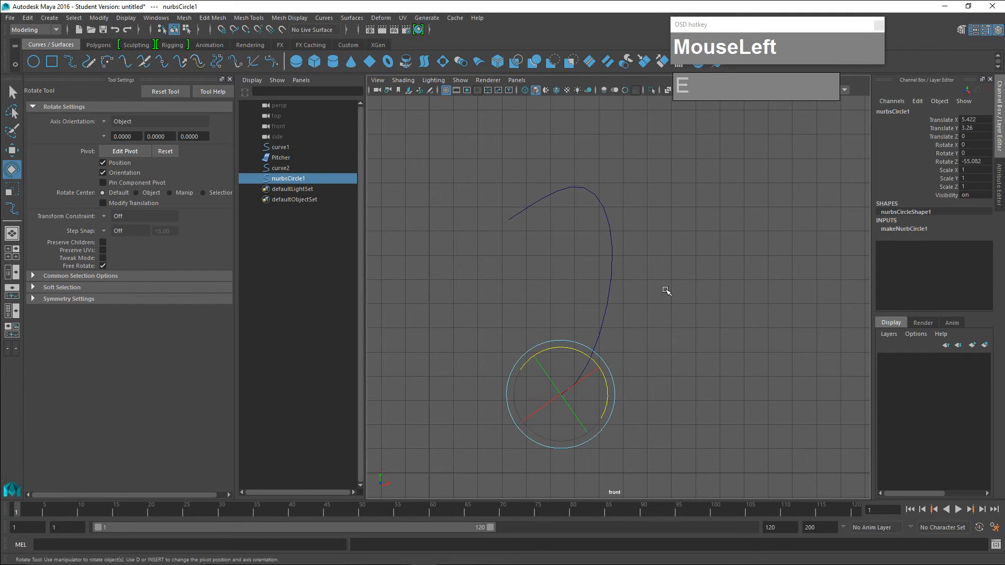
{"action": "left_click", "coordinate": [609, 231], "text": "shift"}
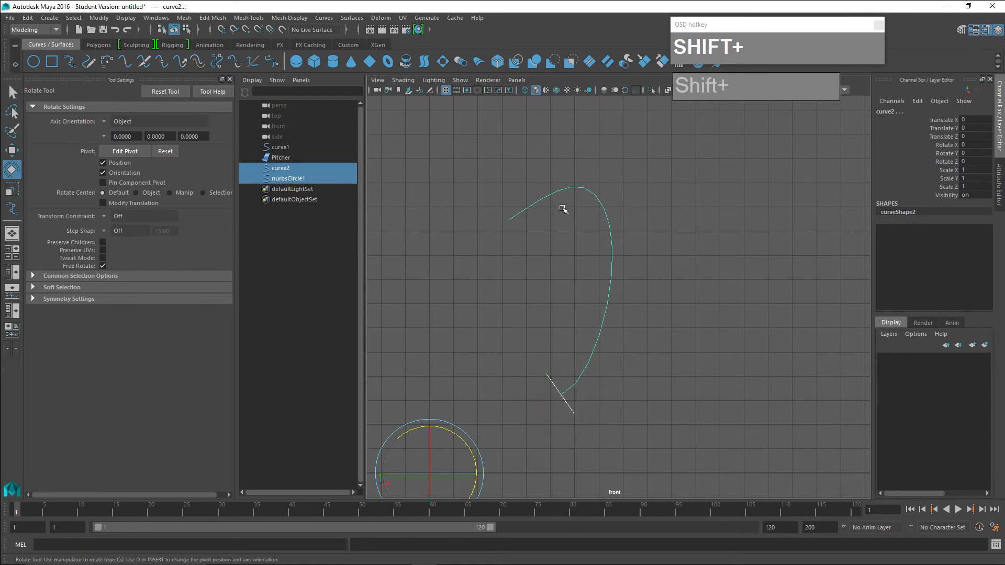
{"action": "left_click", "coordinate": [349, 17]}
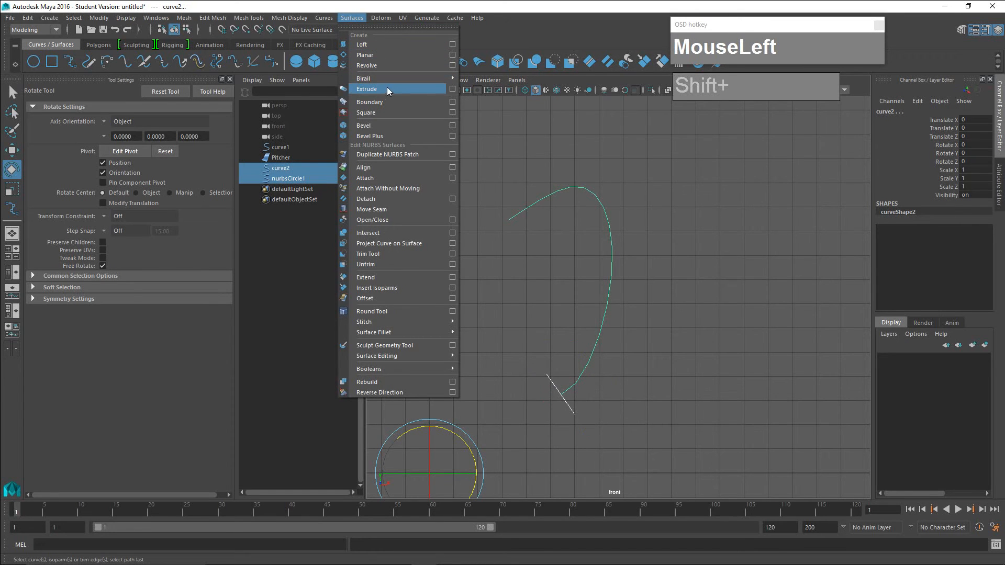
{"action": "left_click", "coordinate": [413, 88]}
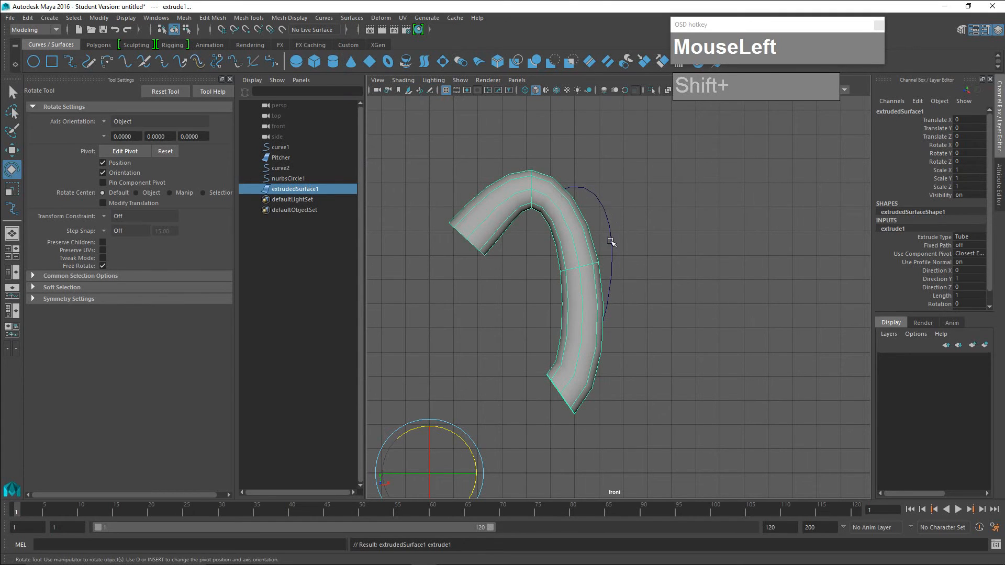
{"action": "left_click", "coordinate": [636, 268]}
{"action": "left_click", "coordinate": [594, 263]}
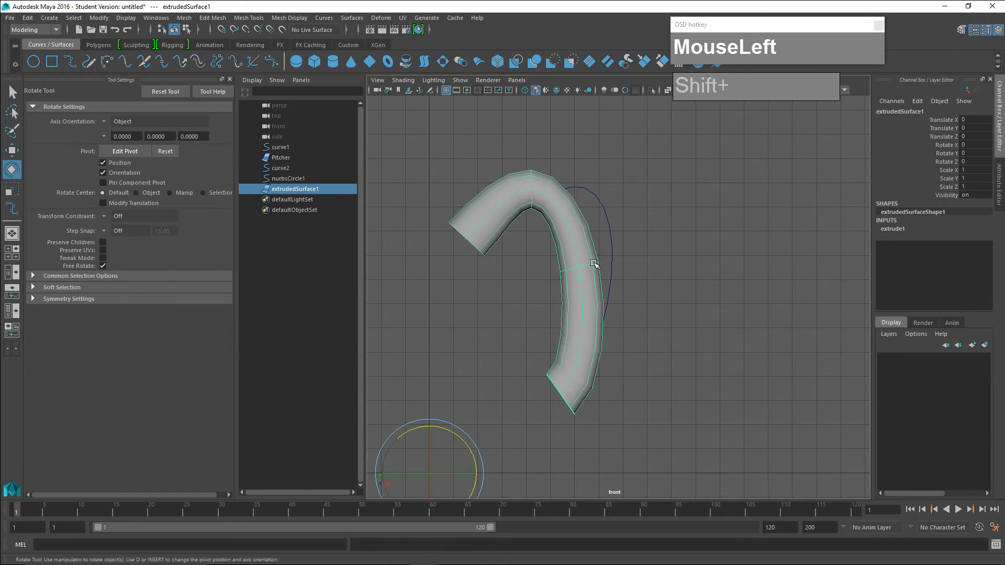
{"action": "key", "text": "Delete"}
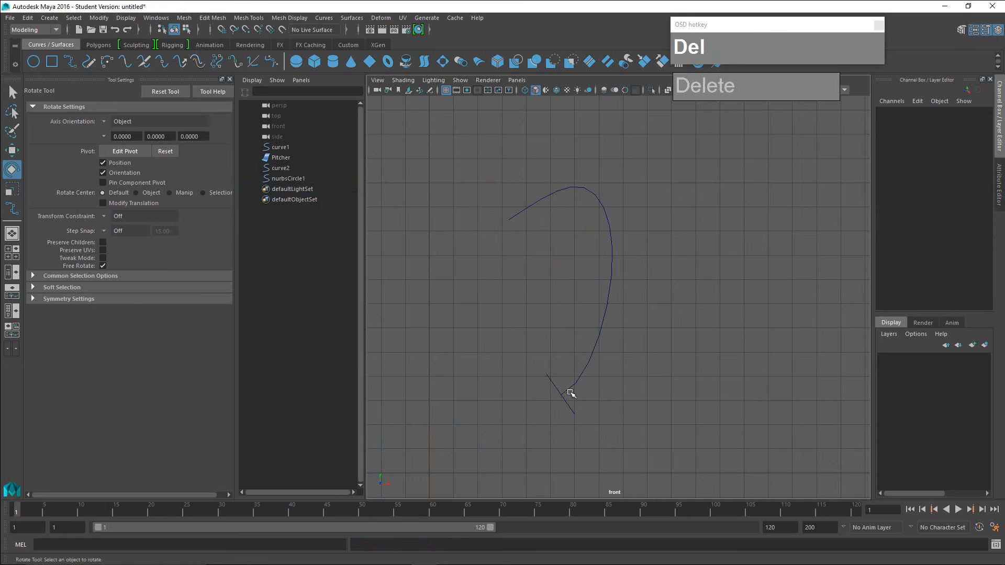
Extrude the circle along the handle curve as a NURBS tube with result position At path, profile normal orientation and scale 0.2.
{"action": "left_click", "coordinate": [553, 381]}
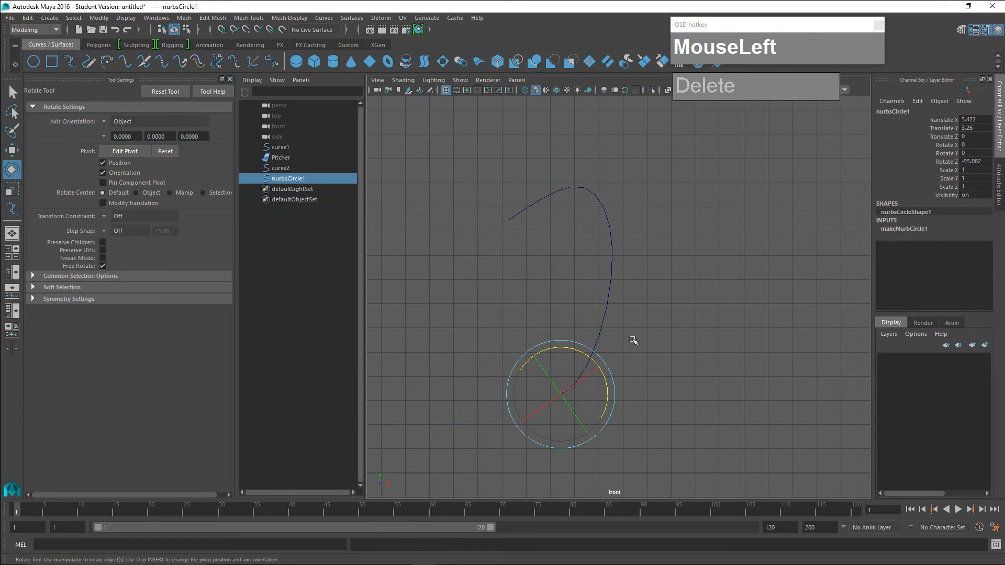
{"action": "left_click", "coordinate": [608, 308], "text": "shift"}
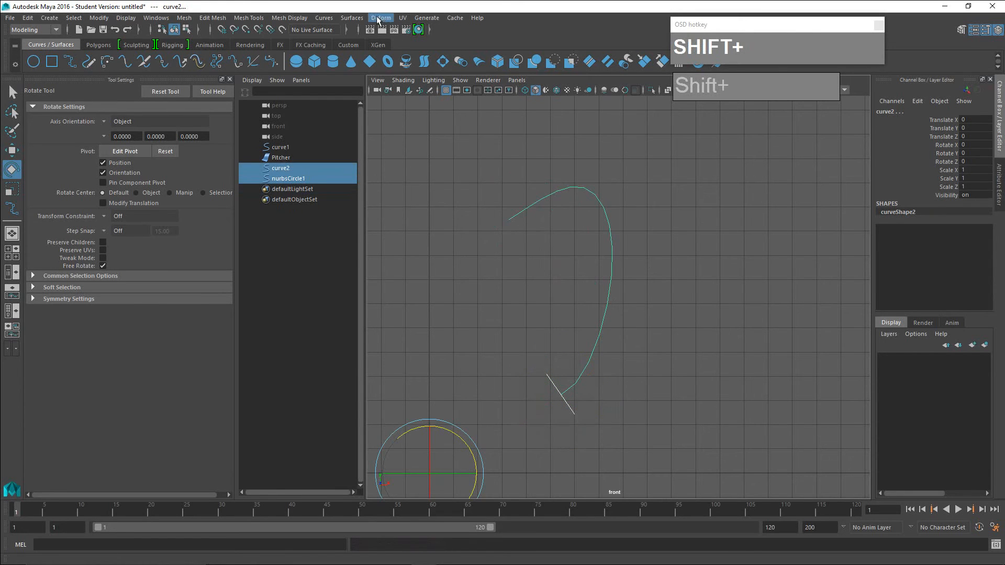
{"action": "left_click", "coordinate": [352, 18]}
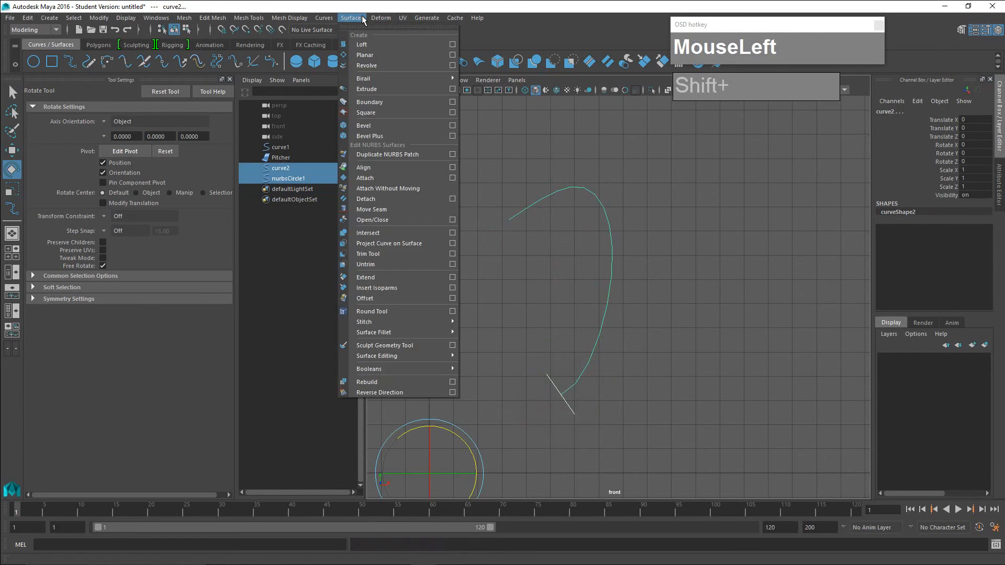
{"action": "left_click", "coordinate": [452, 90]}
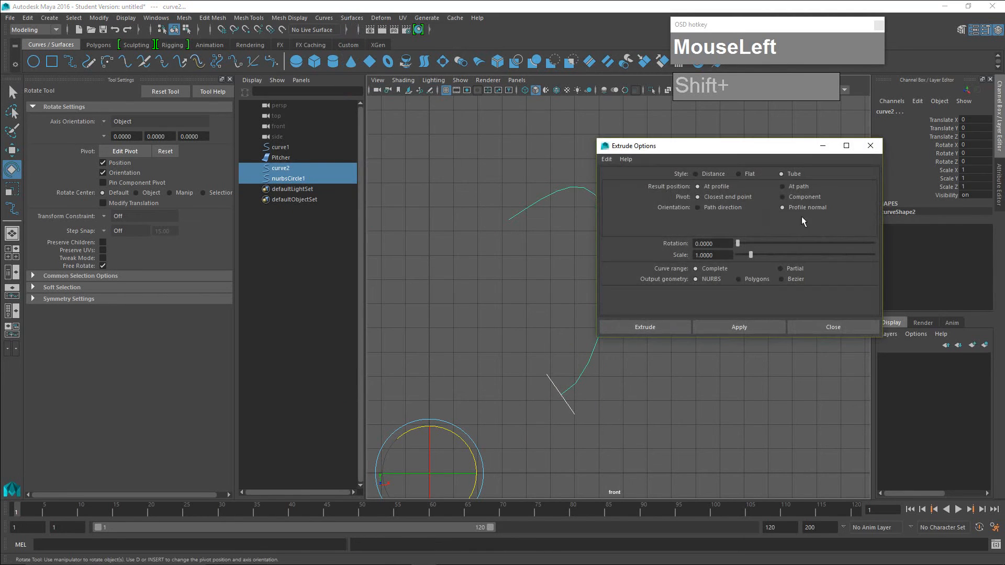
{"action": "left_click_drag", "start_coordinate": [793, 151], "coordinate": [831, 188]}
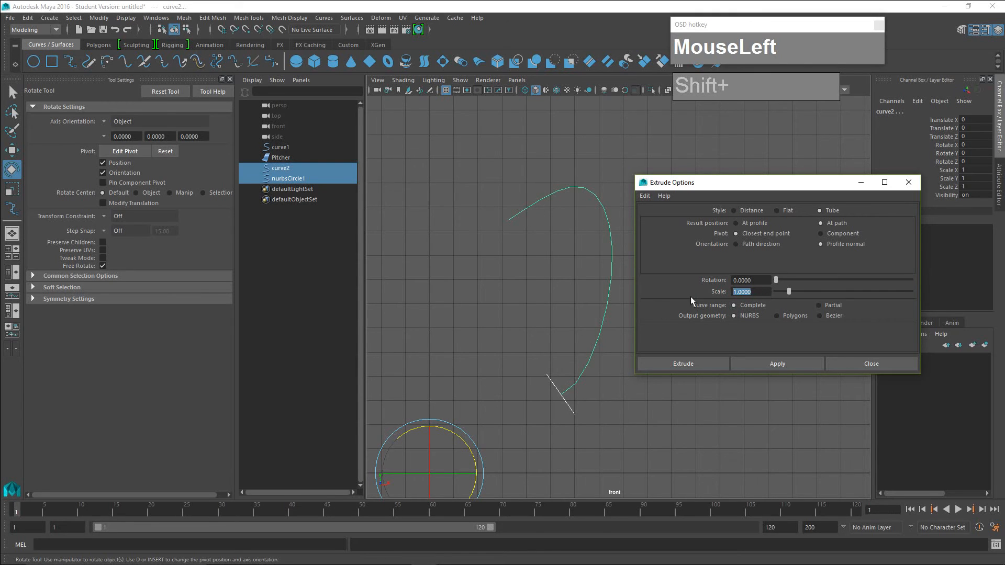
{"action": "type", "text": ".2"}
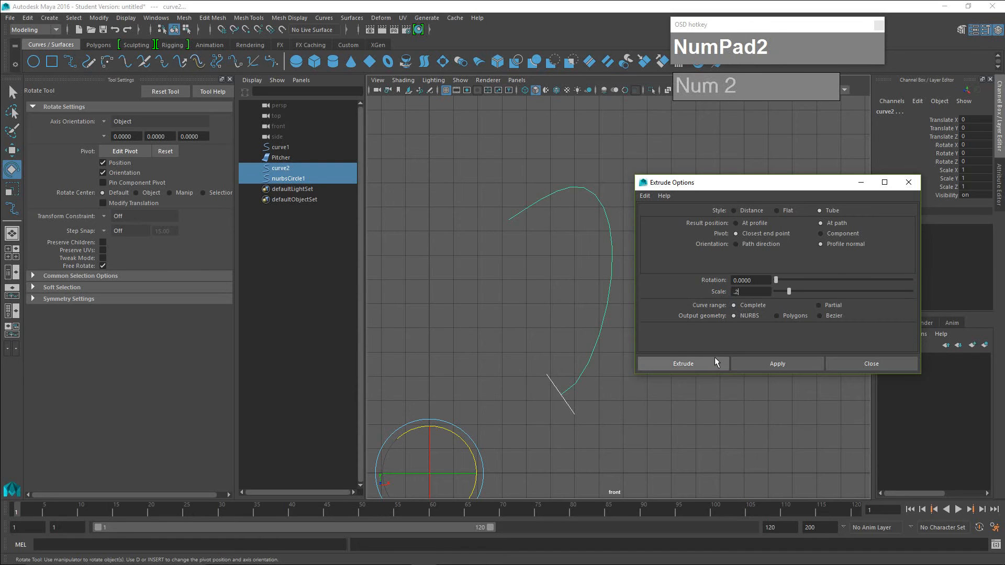
{"action": "left_click", "coordinate": [714, 358]}
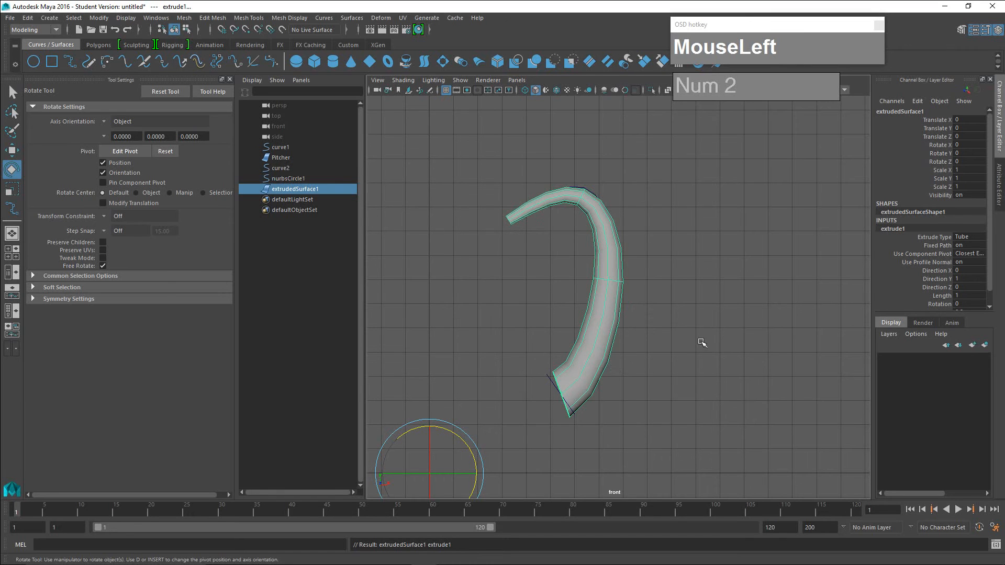
Delete the construction history of the extruded handle surface.
{"action": "scroll", "coordinate": [633, 328], "scroll_direction": "down", "scroll_amount": 1}
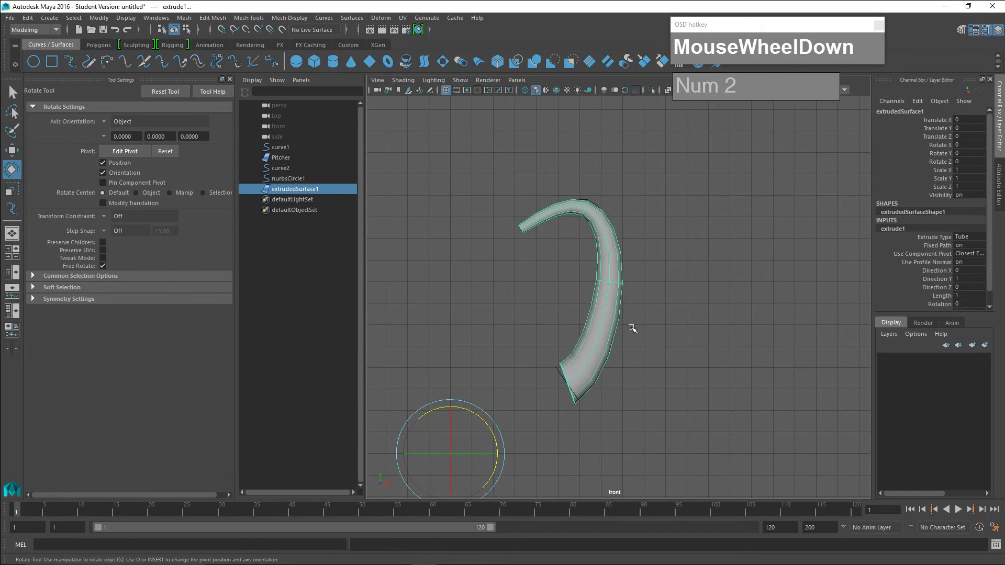
{"action": "key", "text": "space"}
{"action": "left_click_drag", "start_coordinate": [632, 329], "coordinate": [649, 313]}
{"action": "scroll", "coordinate": [673, 317], "scroll_direction": "up", "scroll_amount": 2}
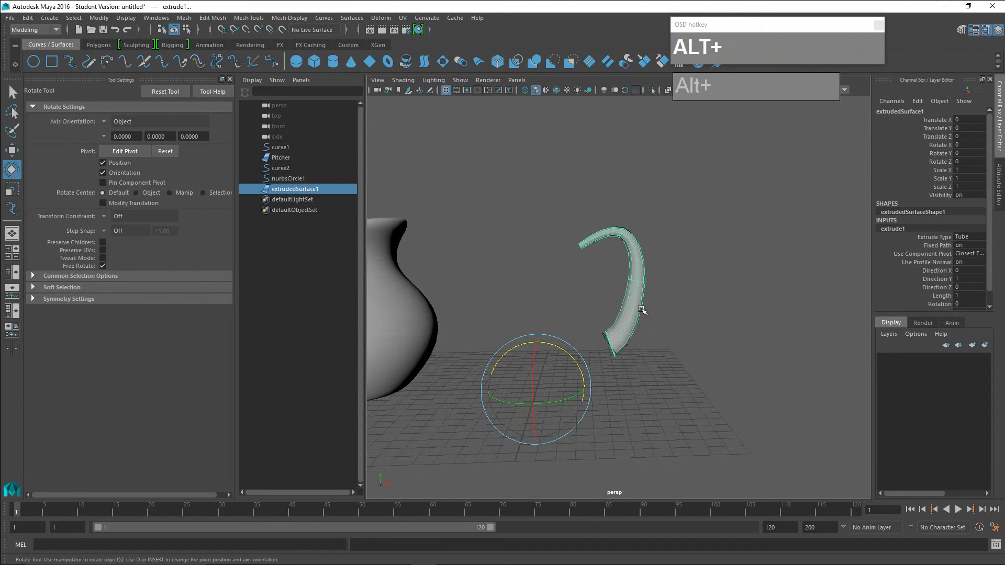
{"action": "scroll", "coordinate": [649, 313], "scroll_direction": "up", "scroll_amount": 2}
{"action": "scroll", "coordinate": [652, 313], "scroll_direction": "down", "scroll_amount": 2}
{"action": "left_click", "coordinate": [638, 296]}
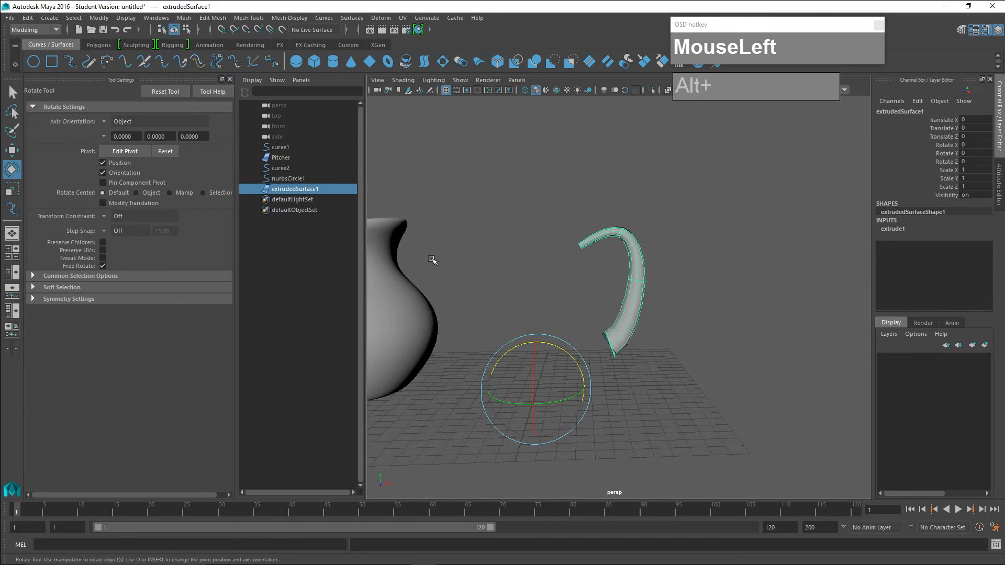
{"action": "left_click", "coordinate": [32, 18]}
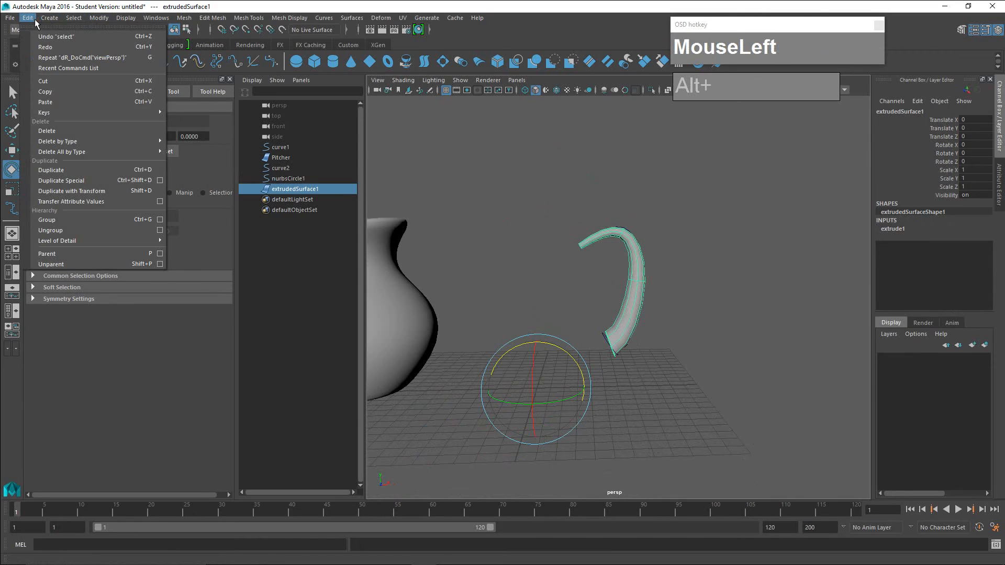
{"action": "mouse_move", "coordinate": [76, 140]}
{"action": "left_click", "coordinate": [191, 150]}
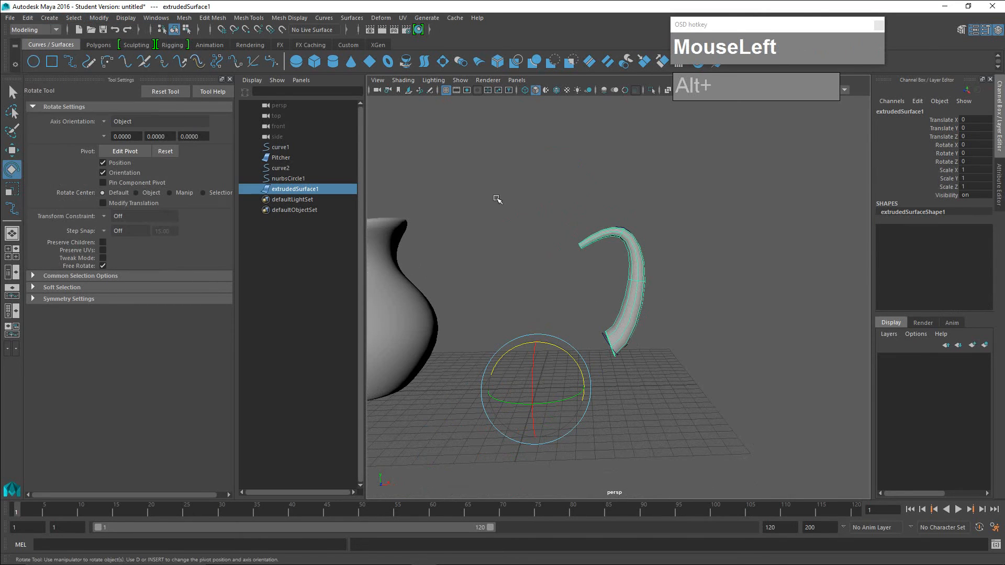
Return the Pitcher body to the handle by setting its Translate X to 0.
{"action": "scroll", "coordinate": [622, 252], "scroll_direction": "down", "scroll_amount": 3}
{"action": "left_click", "coordinate": [464, 300]}
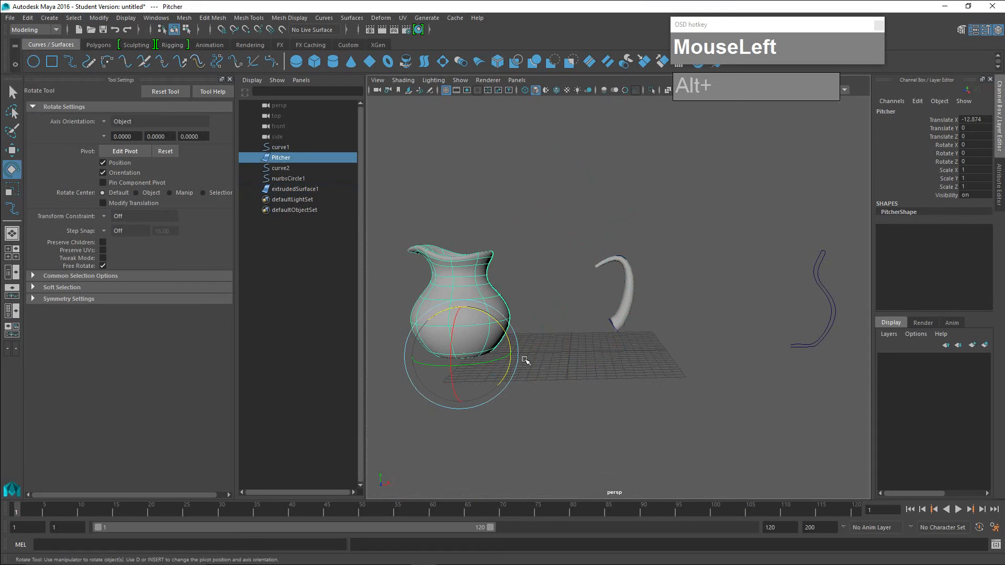
{"action": "key", "text": "w"}
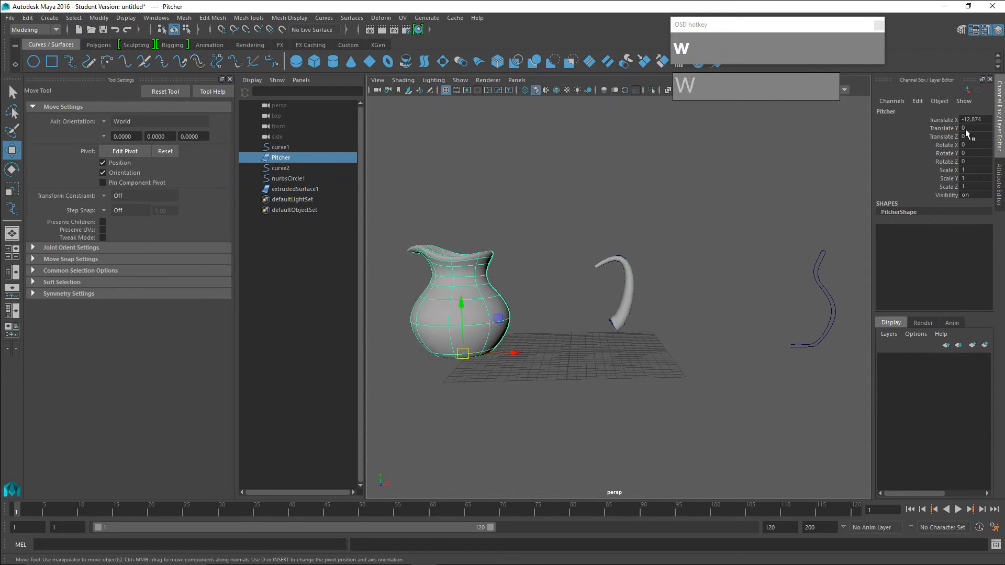
{"action": "double_click", "coordinate": [980, 120]}
{"action": "type", "text": "0"}
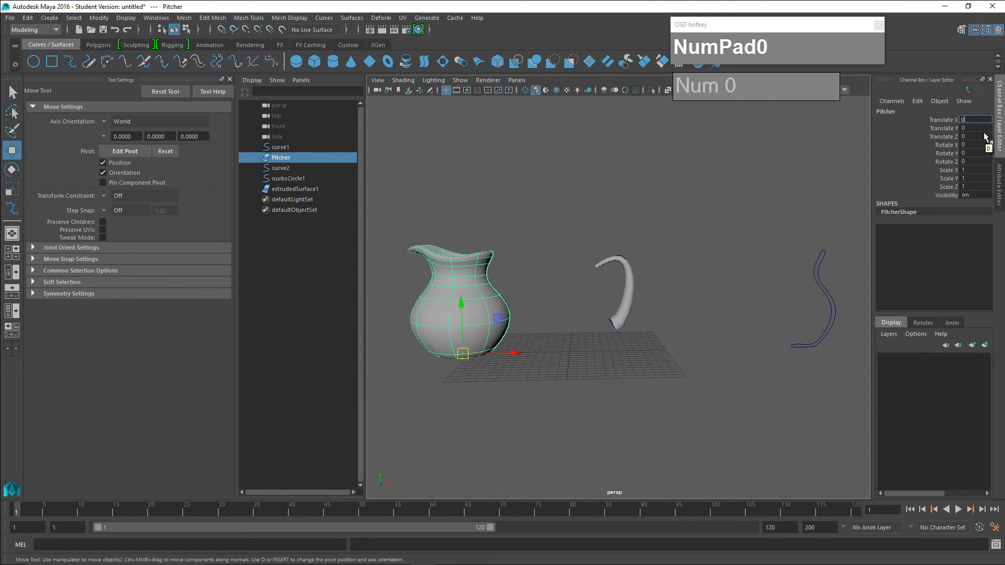
{"action": "key", "text": "KP_Enter"}
Switch the handle surface to hull editing in the front view, around its upper end at the neck.
{"action": "left_click", "coordinate": [631, 277]}
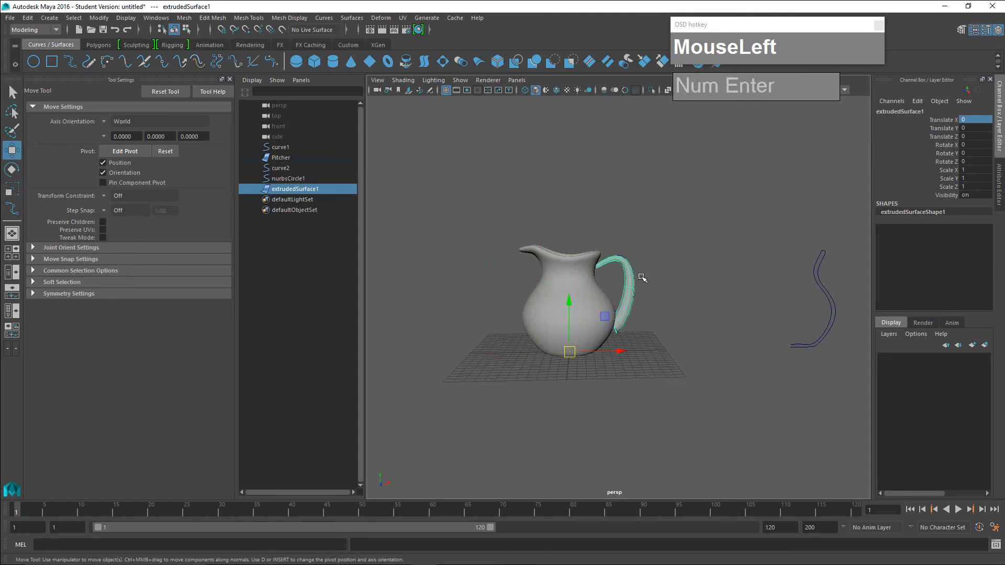
{"action": "key", "text": "space"}
{"action": "left_click_drag", "start_coordinate": [662, 292], "coordinate": [654, 314]}
{"action": "scroll", "coordinate": [639, 307], "scroll_direction": "up", "scroll_amount": 4}
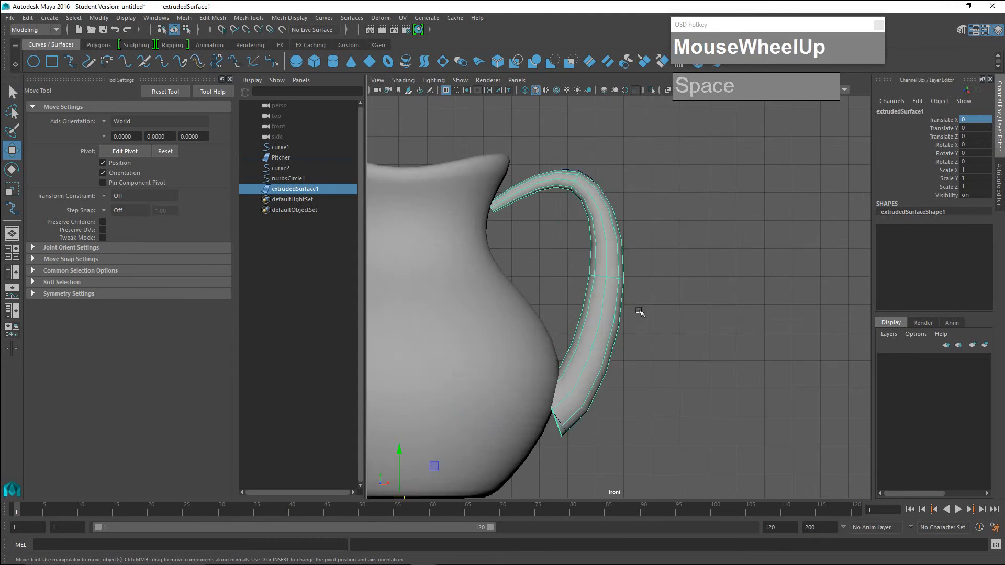
{"action": "middle_click_drag", "start_coordinate": [639, 306], "coordinate": [628, 240], "text": "alt"}
{"action": "scroll", "coordinate": [628, 240], "scroll_direction": "up", "scroll_amount": 2}
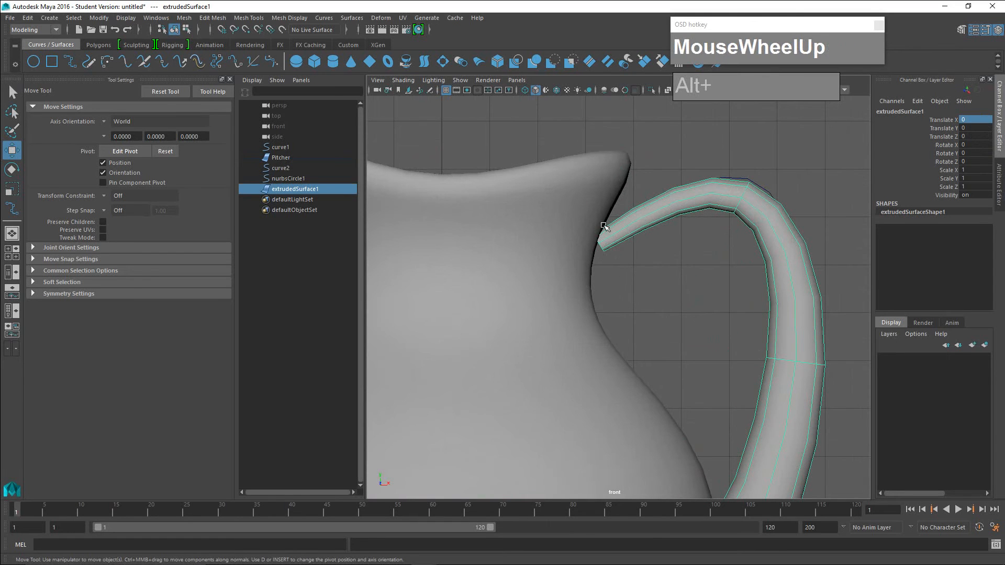
{"action": "middle_click_drag", "start_coordinate": [581, 276], "coordinate": [619, 290], "text": "alt"}
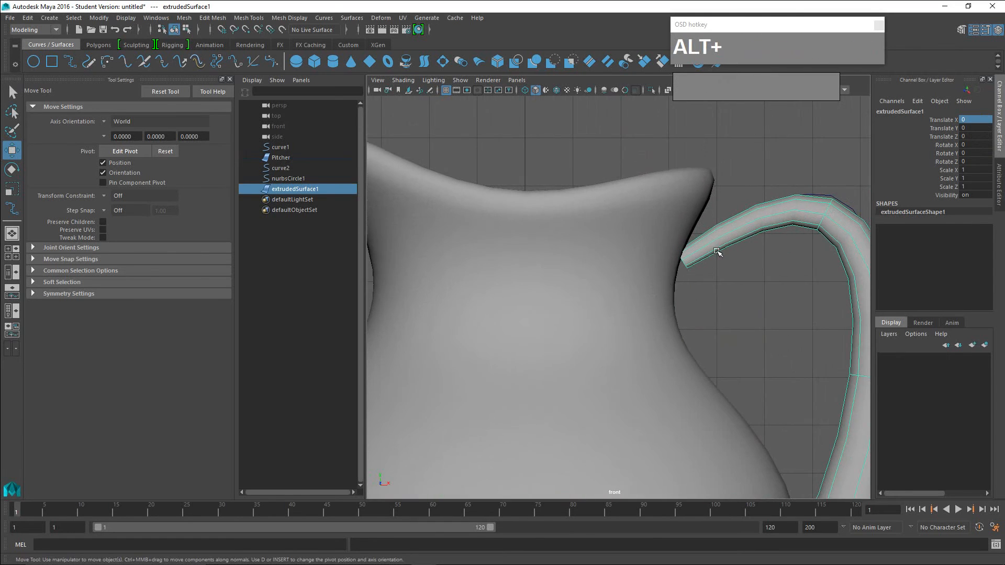
{"action": "middle_click_drag", "start_coordinate": [717, 251], "coordinate": [623, 265], "text": "alt"}
{"action": "right_click", "coordinate": [626, 265]}
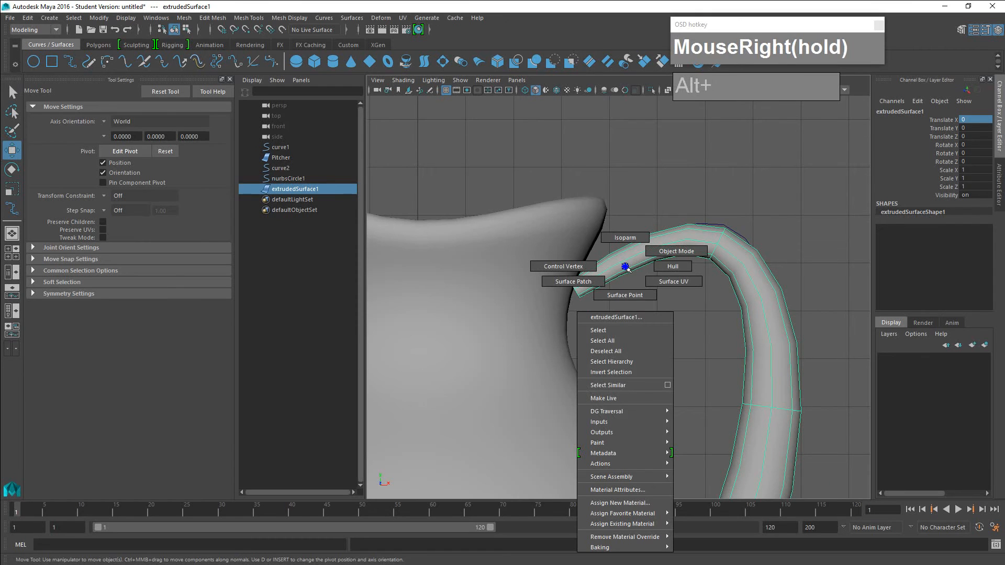
{"action": "right_click_drag", "start_coordinate": [625, 267], "coordinate": [677, 265]}
Select the hull at the handle's upper end and rotate it around Z to follow the slope of the pitcher's neck.
{"action": "scroll", "coordinate": [621, 291], "scroll_direction": "up", "scroll_amount": 4}
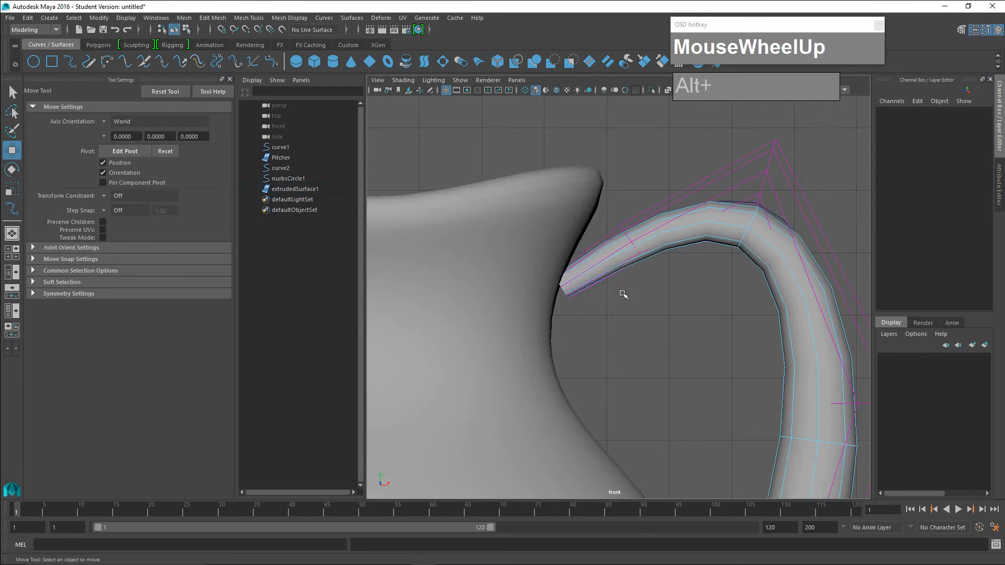
{"action": "middle_click_drag", "start_coordinate": [579, 299], "coordinate": [696, 321], "text": "alt"}
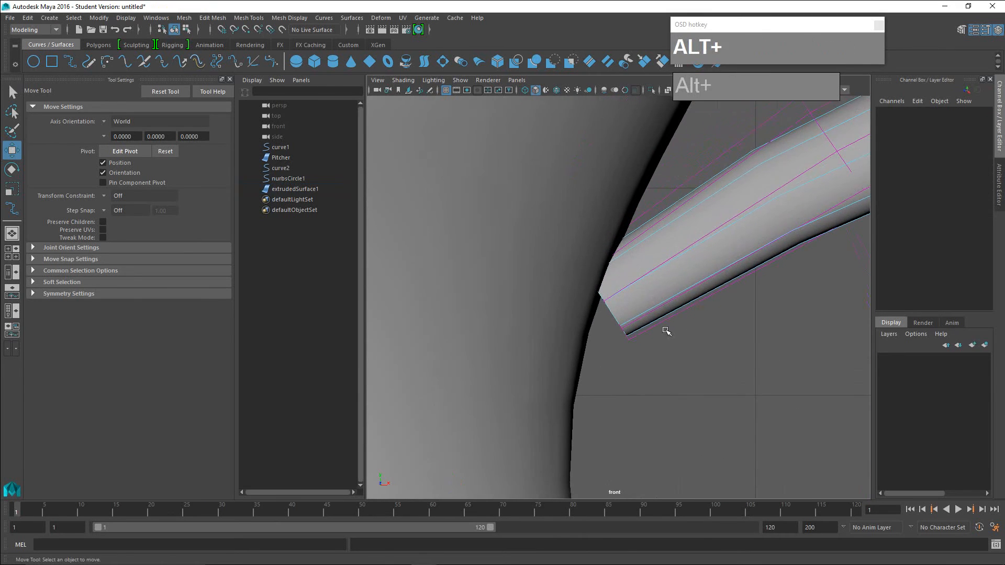
{"action": "scroll", "coordinate": [667, 332], "scroll_direction": "down", "scroll_amount": 5}
{"action": "scroll", "coordinate": [651, 340], "scroll_direction": "up", "scroll_amount": 4}
{"action": "scroll", "coordinate": [651, 340], "scroll_direction": "up", "scroll_amount": 2}
{"action": "left_click", "coordinate": [644, 302]}
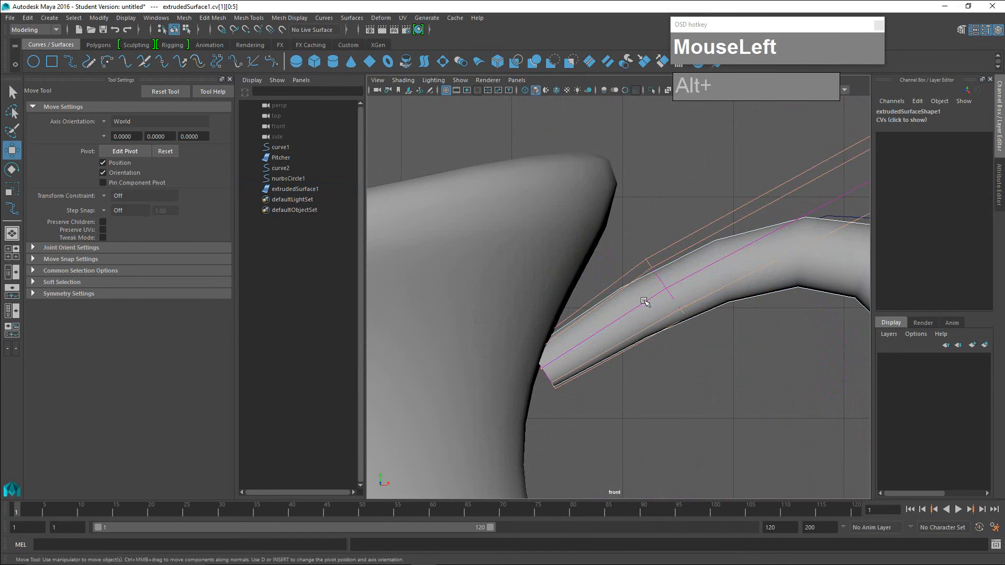
{"action": "scroll", "coordinate": [631, 285], "scroll_direction": "down", "scroll_amount": 6}
{"action": "scroll", "coordinate": [644, 361], "scroll_direction": "up", "scroll_amount": 8}
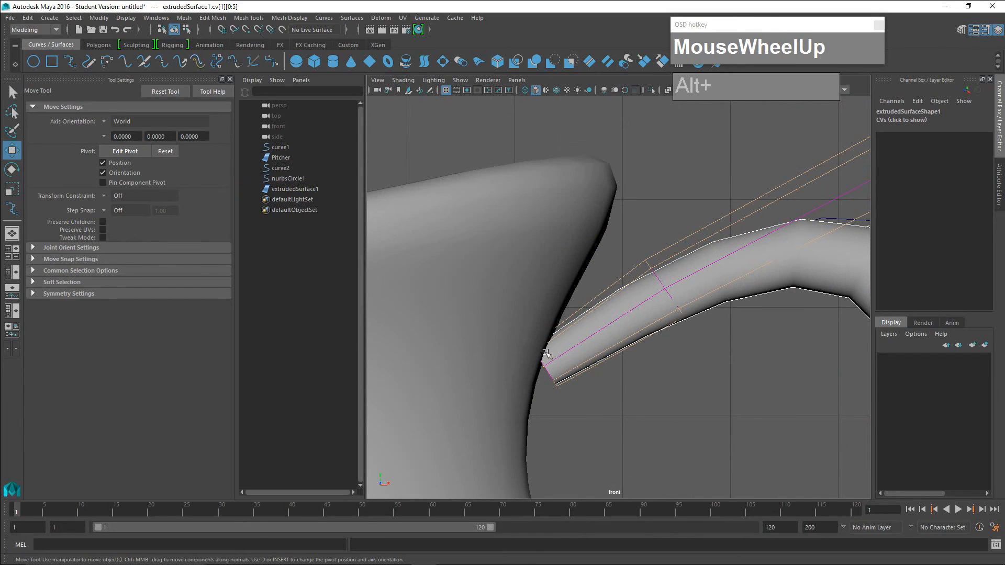
{"action": "scroll", "coordinate": [539, 391], "scroll_direction": "up", "scroll_amount": 4}
{"action": "middle_click_drag", "start_coordinate": [532, 377], "coordinate": [612, 246], "text": "alt"}
{"action": "left_click_drag", "start_coordinate": [514, 363], "coordinate": [524, 379]}
{"action": "scroll", "coordinate": [576, 404], "scroll_direction": "down", "scroll_amount": 5}
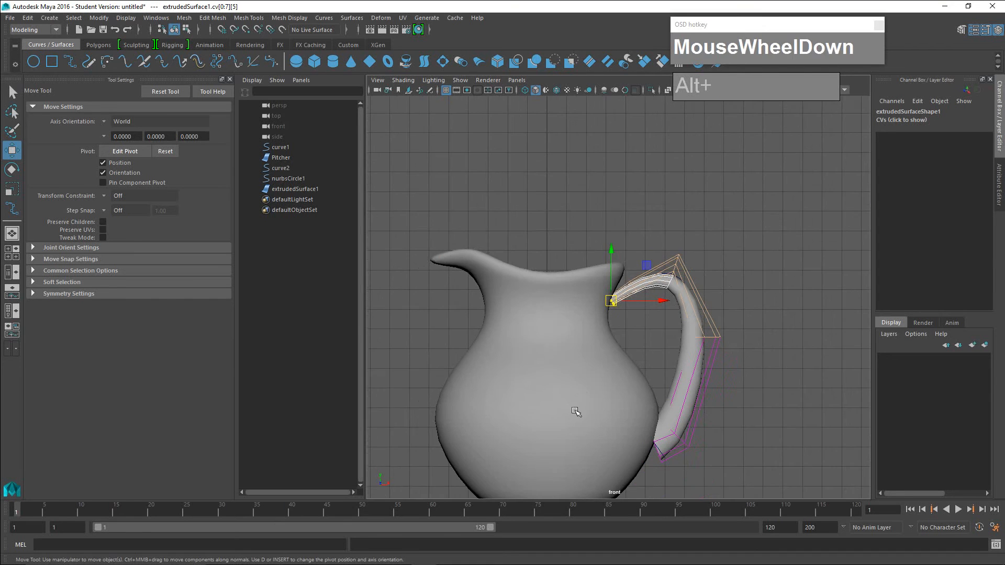
{"action": "middle_click_drag", "start_coordinate": [576, 405], "coordinate": [588, 399], "text": "alt"}
{"action": "scroll", "coordinate": [595, 370], "scroll_direction": "up", "scroll_amount": 5}
{"action": "key", "text": "e"}
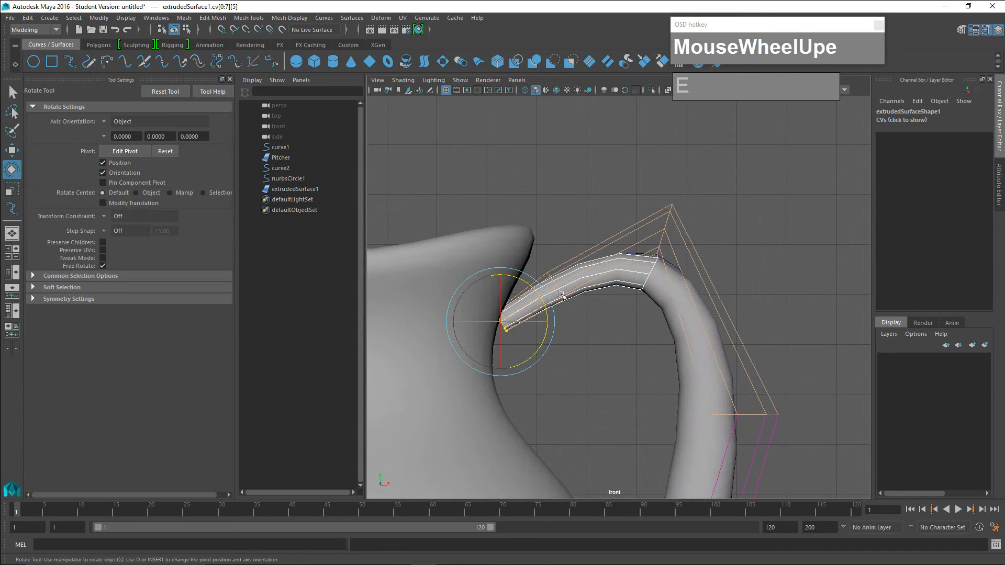
{"action": "left_click_drag", "start_coordinate": [539, 294], "coordinate": [539, 324]}
{"action": "key", "text": "w"}
Rotate the handle's lower end hull to meet the pitcher's belly, and shift the adjacent hull upward and outward to shape the bend.
{"action": "middle_click_drag", "start_coordinate": [587, 413], "coordinate": [600, 229], "text": "alt"}
{"action": "middle_click_drag", "start_coordinate": [657, 459], "coordinate": [648, 302], "text": "alt"}
{"action": "left_click", "coordinate": [623, 363]}
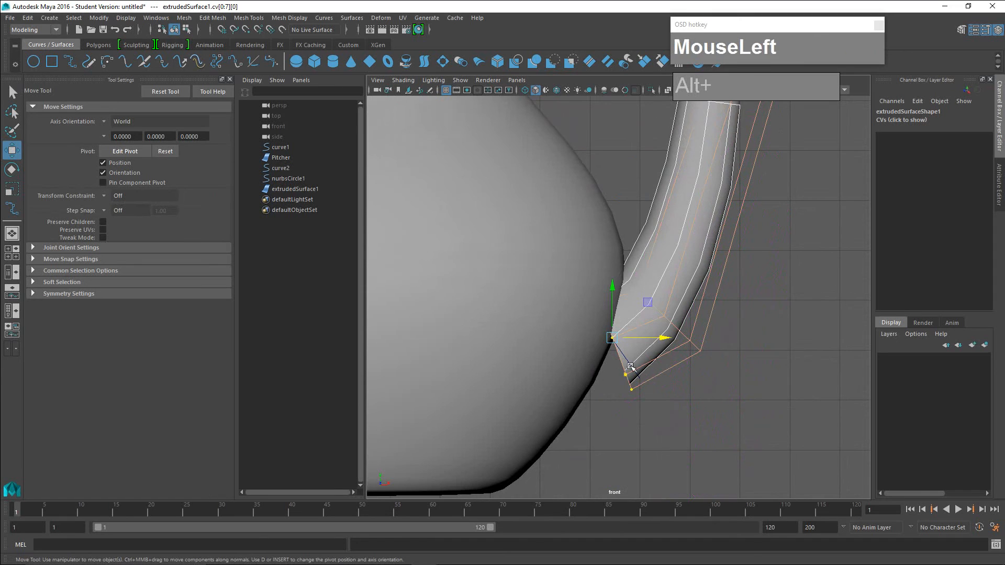
{"action": "key", "text": "e"}
{"action": "left_click_drag", "start_coordinate": [653, 309], "coordinate": [736, 265]}
{"action": "key", "text": "w"}
{"action": "left_click", "coordinate": [679, 329]}
{"action": "scroll", "coordinate": [738, 270], "scroll_direction": "down", "scroll_amount": 3}
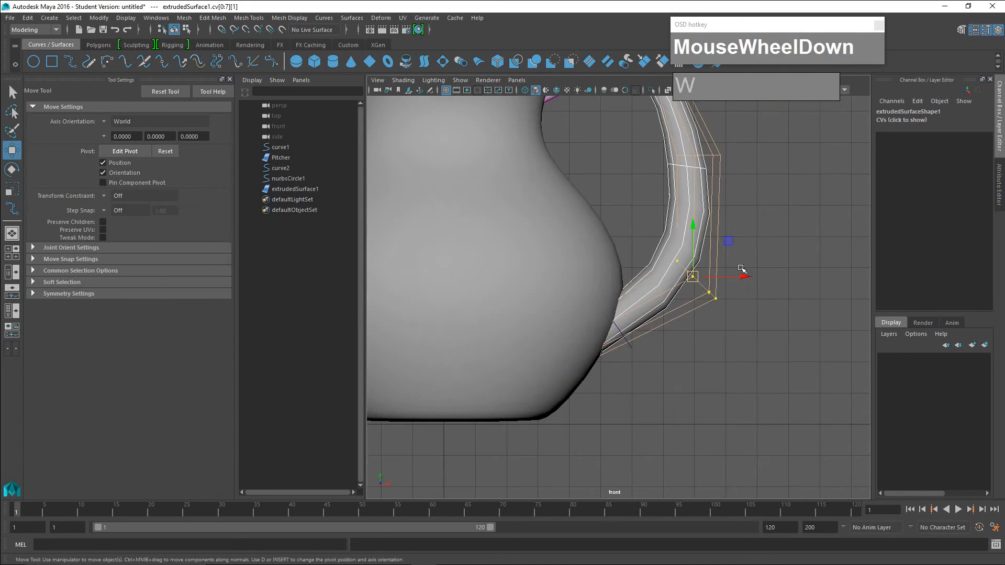
Switch the handle surface to isoparm selection and mark a new isoparm position close to its upper end at the neck.
{"action": "middle_click_drag", "start_coordinate": [740, 274], "coordinate": [722, 417], "text": "alt"}
{"action": "scroll", "coordinate": [727, 331], "scroll_direction": "up", "scroll_amount": 1}
{"action": "middle_click_drag", "start_coordinate": [727, 333], "coordinate": [831, 393], "text": "alt"}
{"action": "scroll", "coordinate": [761, 377], "scroll_direction": "up", "scroll_amount": 3}
{"action": "middle_click_drag", "start_coordinate": [751, 352], "coordinate": [654, 321], "text": "alt"}
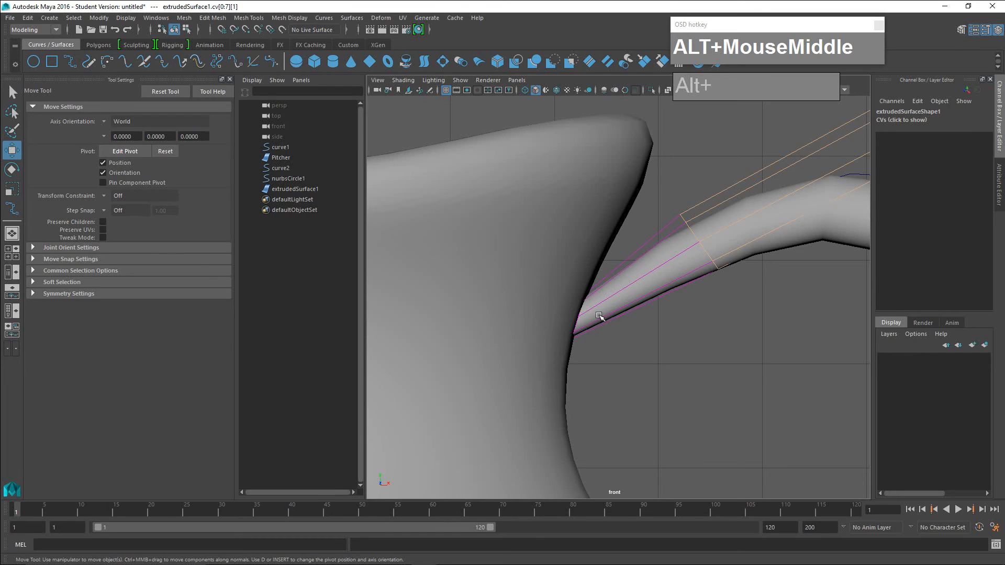
{"action": "right_click", "coordinate": [701, 254]}
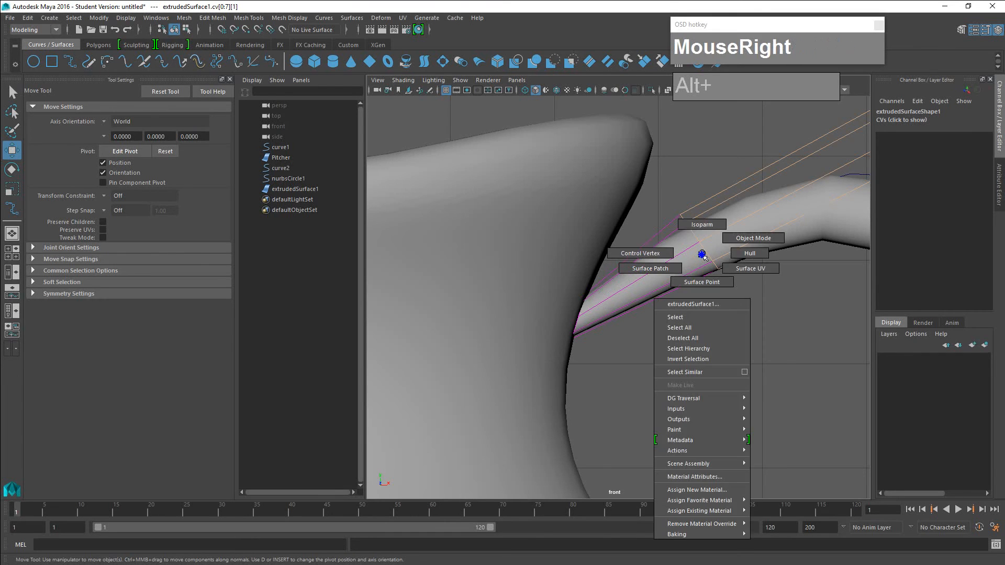
{"action": "right_click_drag", "start_coordinate": [702, 254], "coordinate": [709, 225]}
{"action": "scroll", "coordinate": [702, 260], "scroll_direction": "up", "scroll_amount": 5}
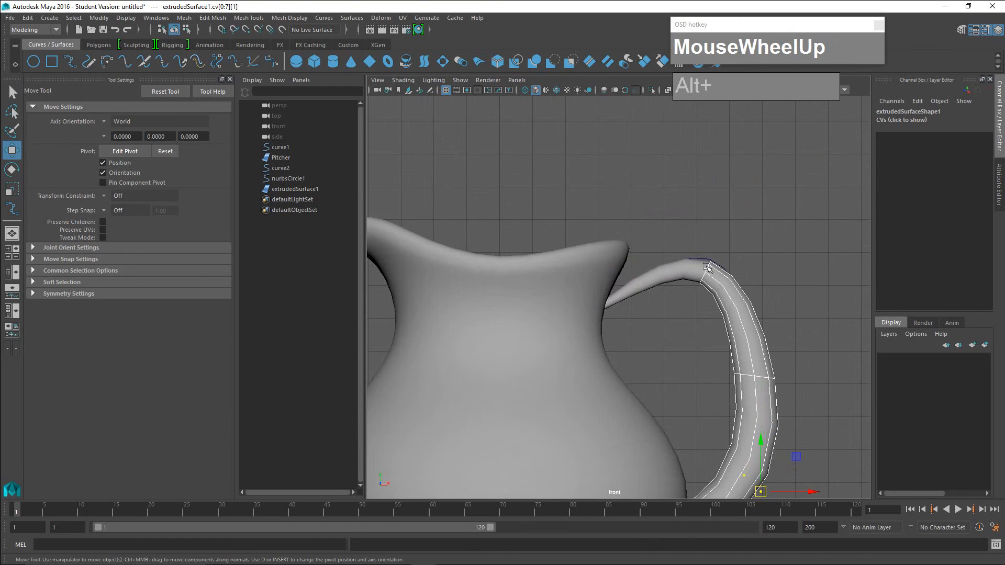
{"action": "left_click_drag", "start_coordinate": [706, 267], "coordinate": [621, 302]}
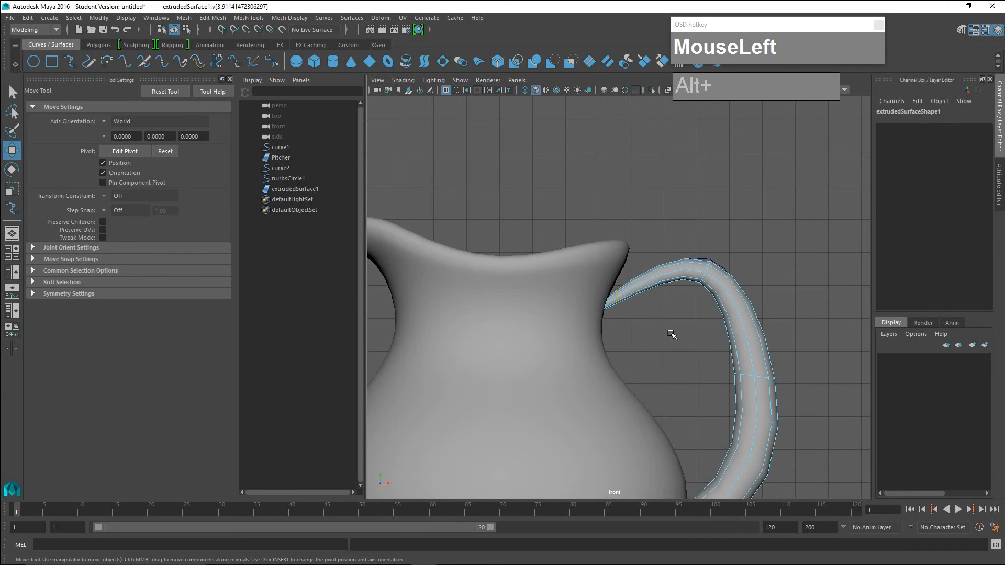
Mark a second isoparm position near the handle's lower end and insert isoparms at both marked positions.
{"action": "scroll", "coordinate": [671, 335], "scroll_direction": "down", "scroll_amount": 4}
{"action": "scroll", "coordinate": [713, 331], "scroll_direction": "up", "scroll_amount": 5}
{"action": "middle_click_drag", "start_coordinate": [700, 354], "coordinate": [684, 324], "text": "alt"}
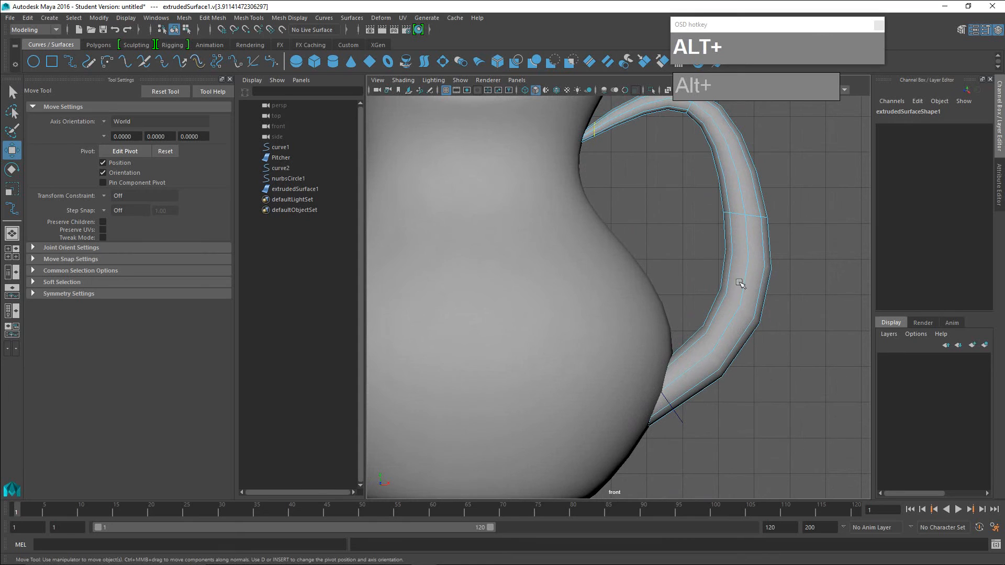
{"action": "left_click", "coordinate": [755, 216], "text": "shift"}
{"action": "left_click_drag", "start_coordinate": [755, 215], "coordinate": [706, 405], "text": "shift"}
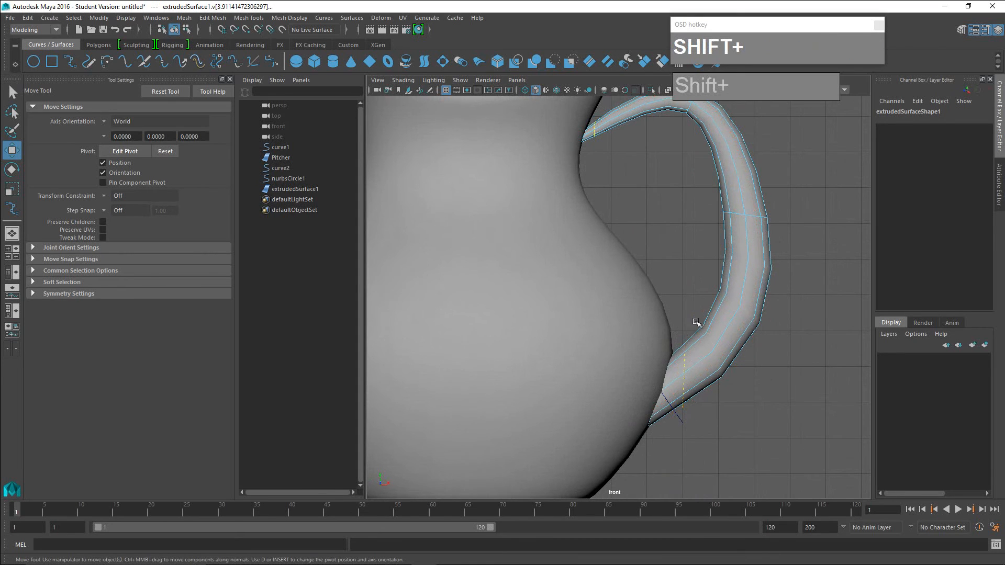
{"action": "left_click", "coordinate": [351, 18]}
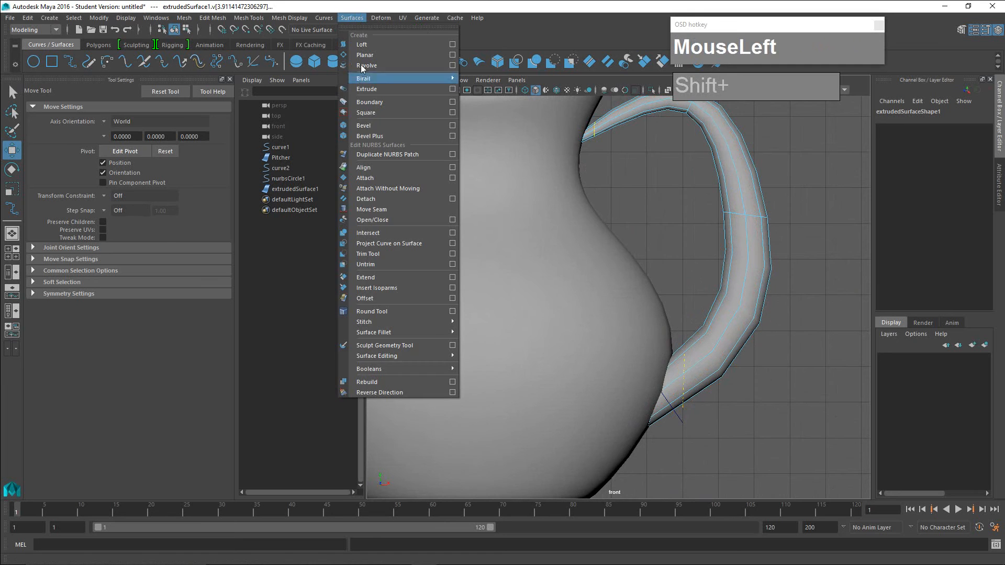
{"action": "left_click", "coordinate": [411, 286]}
{"action": "scroll", "coordinate": [729, 321], "scroll_direction": "down", "scroll_amount": 4}
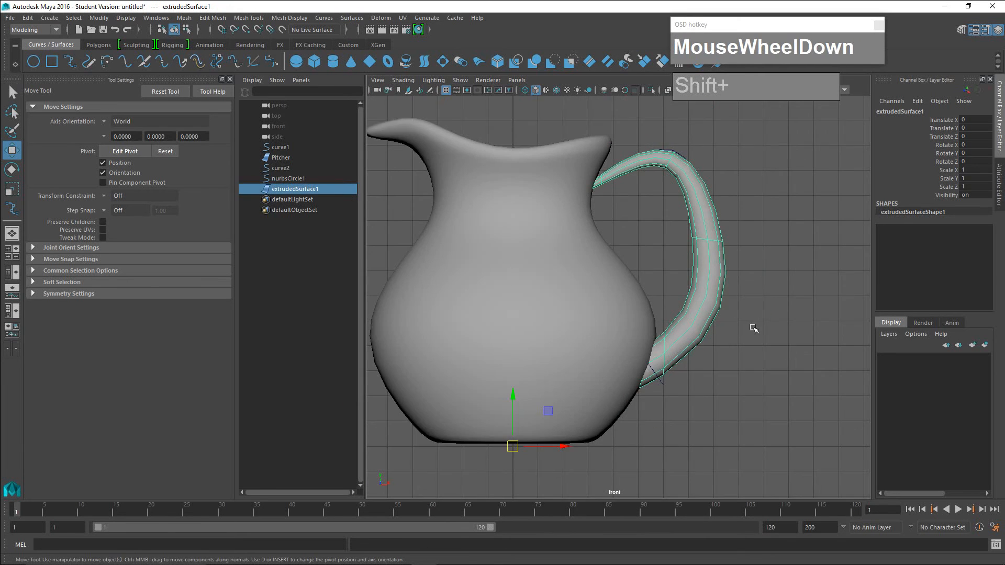
Select the end hull of the handle at the pitcher's neck and scale it up uniformly to flare the joint.
{"action": "scroll", "coordinate": [729, 321], "scroll_direction": "up", "scroll_amount": 2}
{"action": "middle_click_drag", "start_coordinate": [729, 321], "coordinate": [690, 233], "text": "alt"}
{"action": "scroll", "coordinate": [663, 299], "scroll_direction": "up", "scroll_amount": 3}
{"action": "scroll", "coordinate": [661, 293], "scroll_direction": "up", "scroll_amount": 5, "text": "alt"}
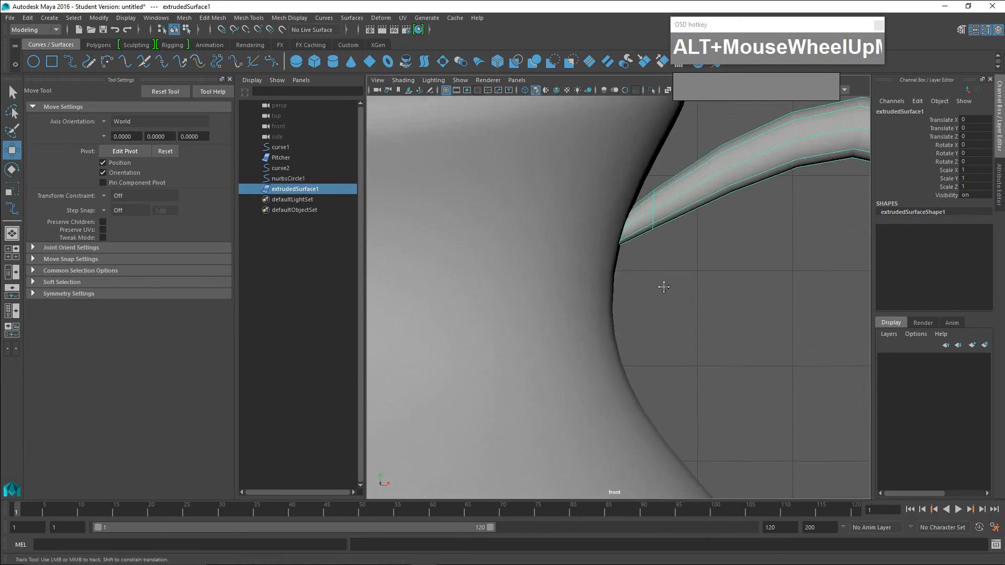
{"action": "right_click_drag", "start_coordinate": [626, 262], "coordinate": [674, 263]}
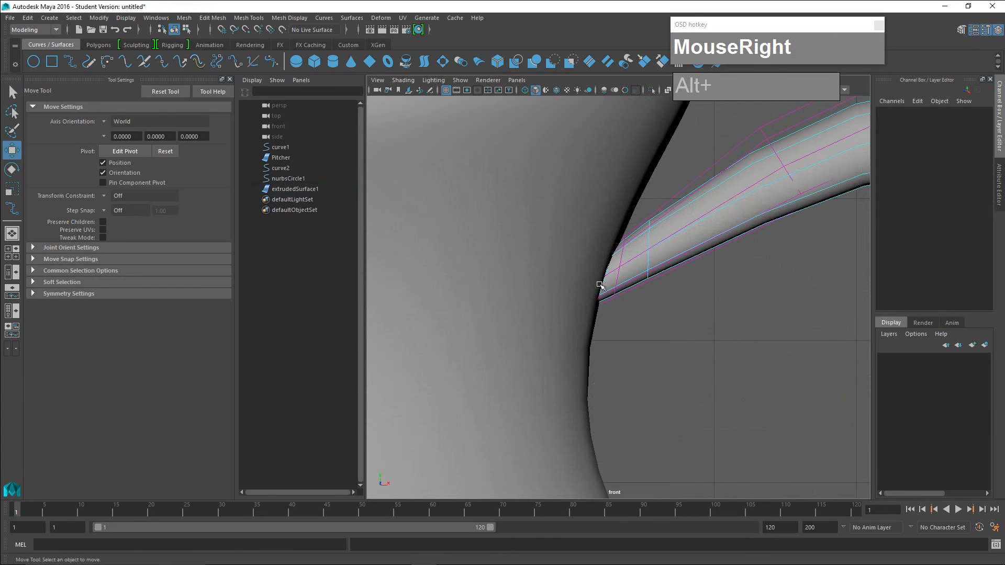
{"action": "left_click", "coordinate": [605, 282]}
{"action": "key", "text": "r"}
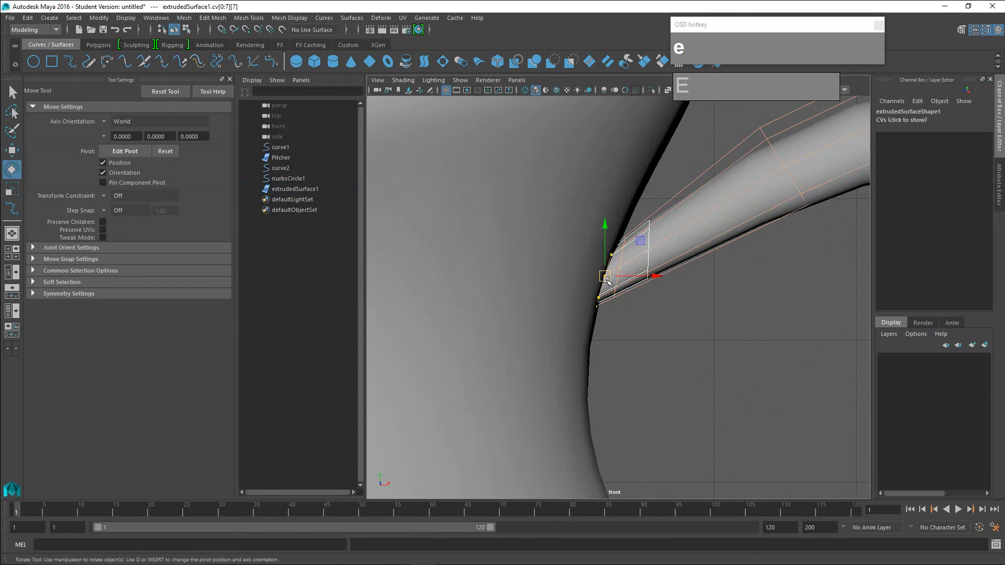
{"action": "left_click_drag", "start_coordinate": [608, 276], "coordinate": [652, 281]}
Scale up the end hull at the handle's lower joint and shift it along X to fit the pitcher's belly.
{"action": "scroll", "coordinate": [652, 292], "scroll_direction": "down", "scroll_amount": 3}
{"action": "middle_click_drag", "start_coordinate": [714, 383], "coordinate": [669, 244], "text": "alt"}
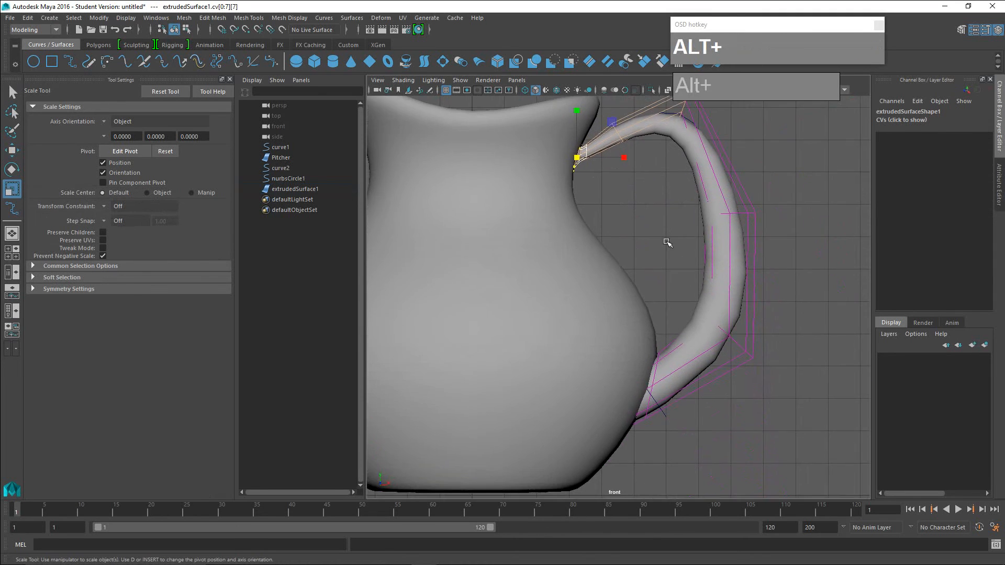
{"action": "scroll", "coordinate": [675, 262], "scroll_direction": "up", "scroll_amount": 2}
{"action": "middle_click_drag", "start_coordinate": [724, 411], "coordinate": [728, 310], "text": "alt"}
{"action": "scroll", "coordinate": [669, 377], "scroll_direction": "up", "scroll_amount": 2}
{"action": "scroll", "coordinate": [669, 377], "scroll_direction": "up", "scroll_amount": 2}
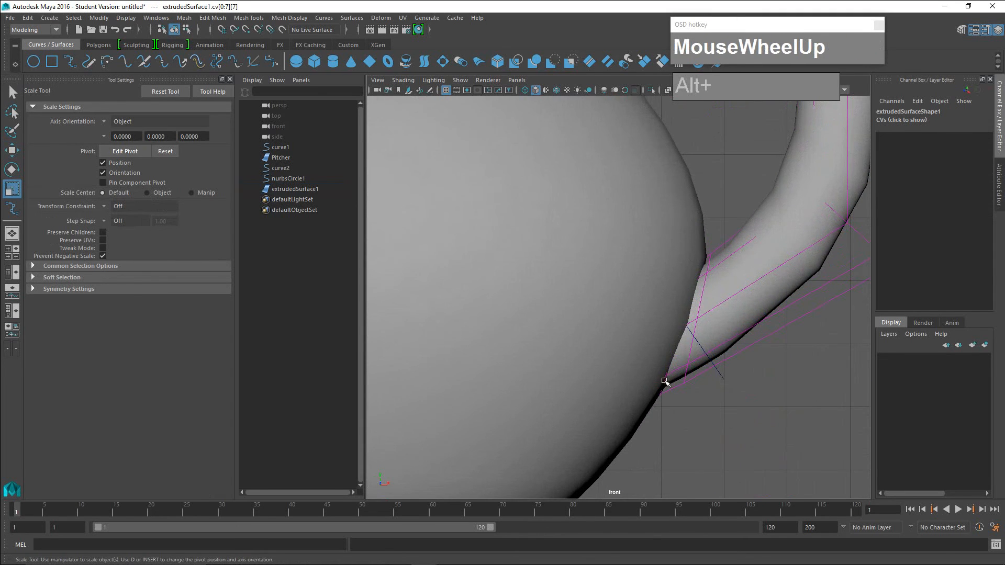
{"action": "left_click", "coordinate": [664, 381]}
{"action": "left_click_drag", "start_coordinate": [677, 327], "coordinate": [710, 340]}
{"action": "left_click_drag", "start_coordinate": [735, 337], "coordinate": [733, 330]}
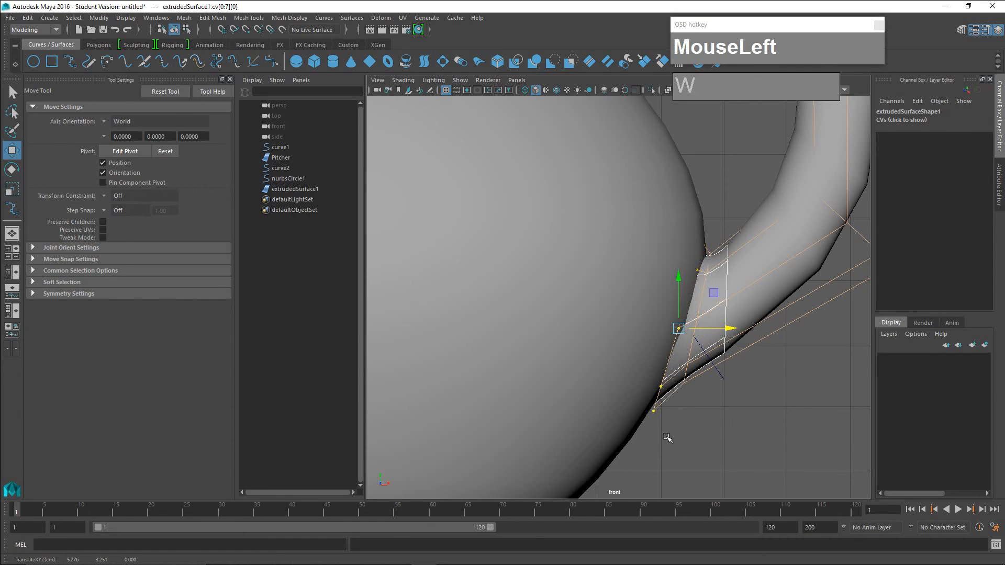
Switch the handle to control vertex editing and move the lowest vertex of its lower end along X into the body.
{"action": "right_click_drag", "start_coordinate": [674, 306], "coordinate": [623, 274]}
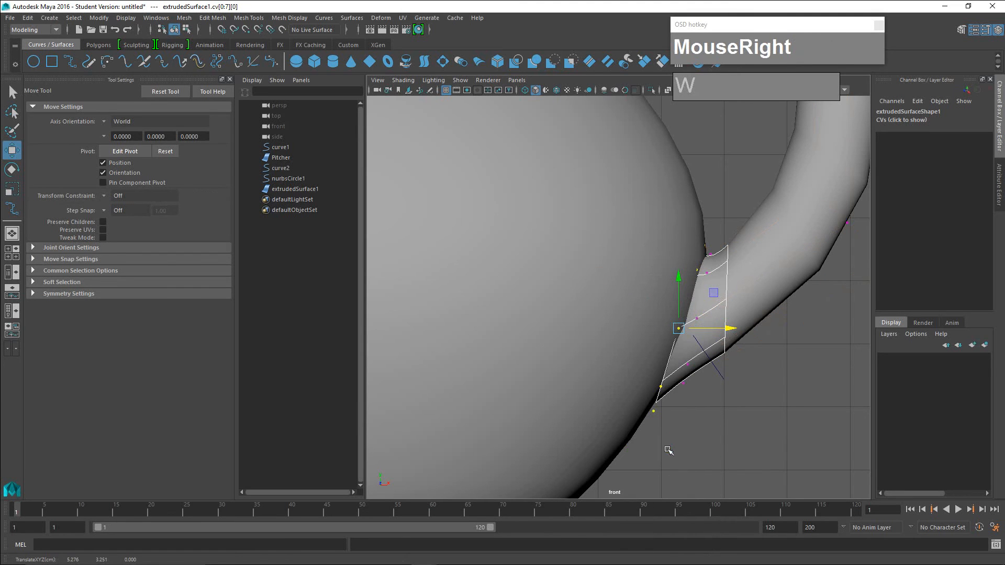
{"action": "left_click", "coordinate": [653, 410]}
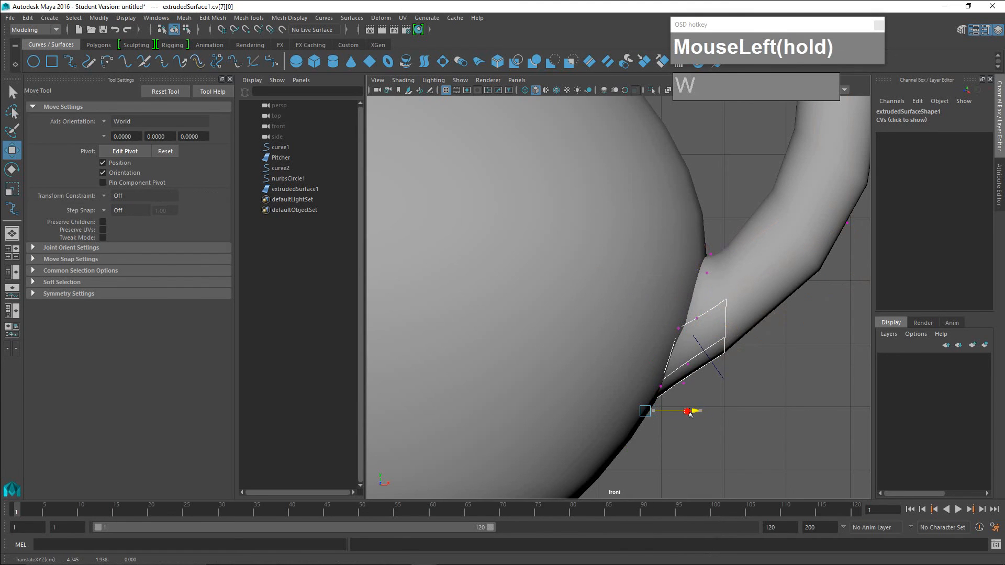
{"action": "scroll", "coordinate": [681, 419], "scroll_direction": "down", "scroll_amount": 5, "text": "alt"}
{"action": "middle_click_drag", "start_coordinate": [680, 419], "coordinate": [695, 399], "text": "alt"}
{"action": "scroll", "coordinate": [680, 434], "scroll_direction": "up", "scroll_amount": 3, "text": "alt"}
{"action": "scroll", "coordinate": [701, 401], "scroll_direction": "up", "scroll_amount": 2, "text": "alt"}
{"action": "scroll", "coordinate": [706, 403], "scroll_direction": "down", "scroll_amount": 5}
Examine the handle's lower and upper joints with the pitcher body from several angles in the perspective view.
{"action": "key", "text": "space"}
{"action": "left_click_drag", "start_coordinate": [704, 390], "coordinate": [706, 354]}
{"action": "left_click_drag", "start_coordinate": [706, 353], "coordinate": [601, 367], "text": "alt"}
{"action": "scroll", "coordinate": [675, 367], "scroll_direction": "up", "scroll_amount": 3, "text": "alt"}
{"action": "scroll", "coordinate": [591, 361], "scroll_direction": "up", "scroll_amount": 3, "text": "alt"}
{"action": "middle_click_drag", "start_coordinate": [591, 382], "coordinate": [596, 386], "text": "alt"}
{"action": "left_click_drag", "start_coordinate": [596, 385], "coordinate": [618, 413], "text": "alt"}
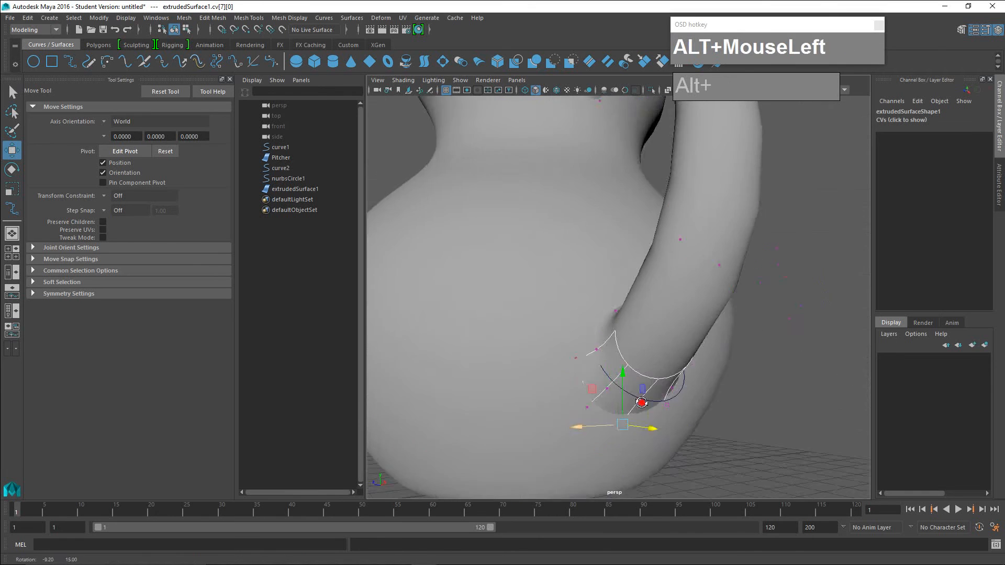
{"action": "middle_click_drag", "start_coordinate": [617, 413], "coordinate": [743, 482], "text": "alt"}
{"action": "left_click_drag", "start_coordinate": [743, 482], "coordinate": [769, 466], "text": "alt"}
{"action": "middle_click_drag", "start_coordinate": [769, 465], "coordinate": [704, 453], "text": "alt"}
{"action": "scroll", "coordinate": [696, 461], "scroll_direction": "up", "scroll_amount": 3}
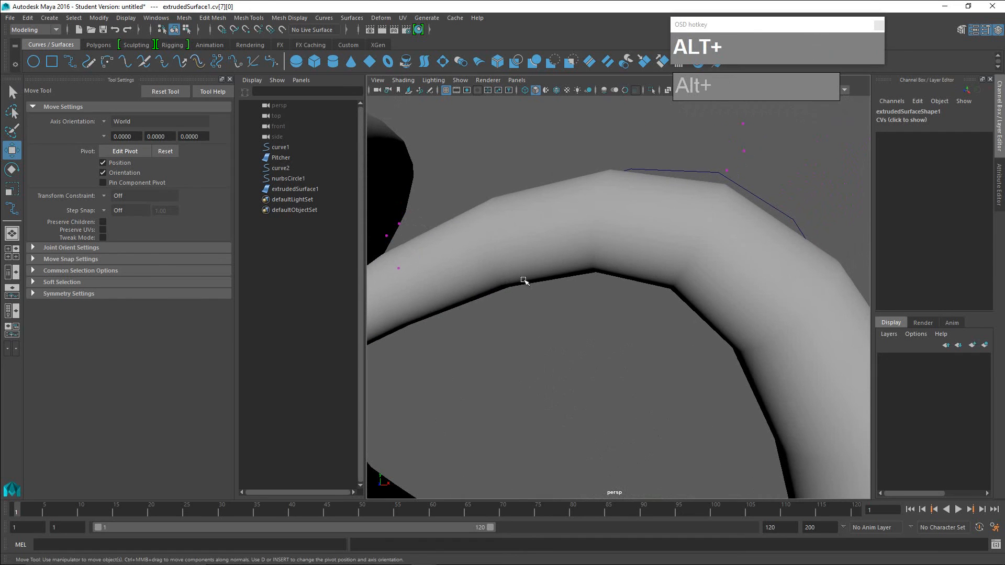
{"action": "scroll", "coordinate": [784, 378], "scroll_direction": "down", "scroll_amount": 2}
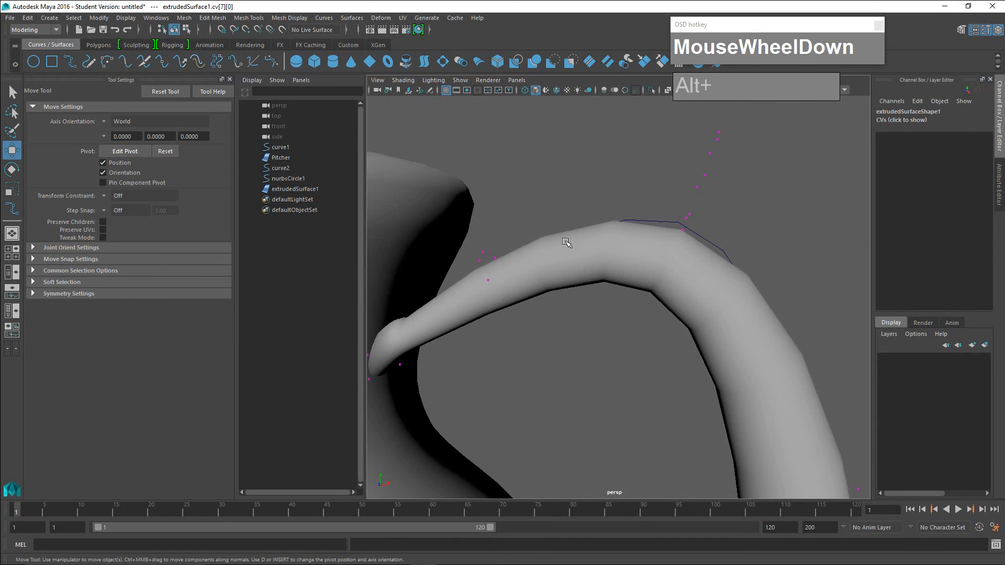
{"action": "scroll", "coordinate": [592, 285], "scroll_direction": "down", "scroll_amount": 1}
{"action": "middle_click_drag", "start_coordinate": [592, 286], "coordinate": [580, 277], "text": "alt"}
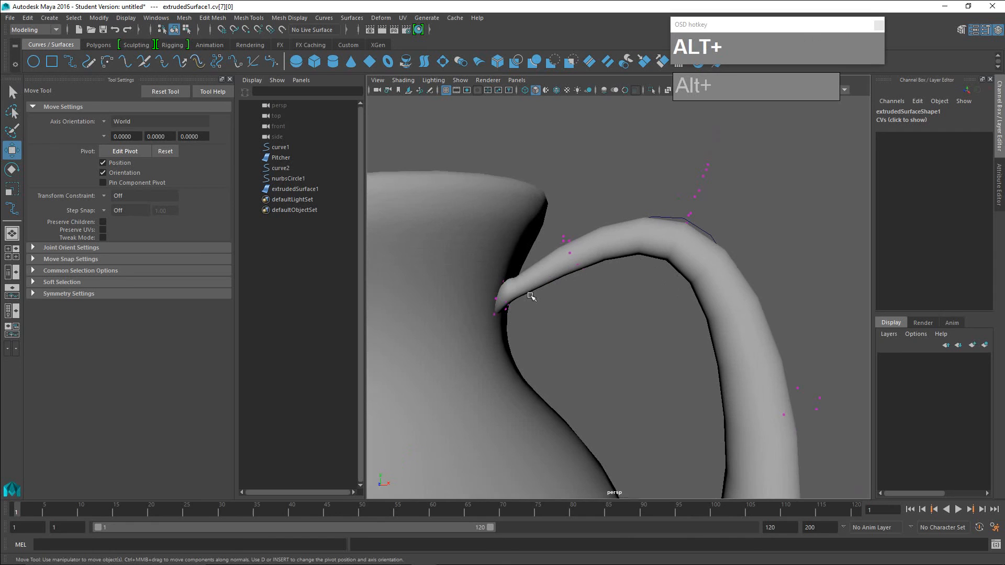
Return the handle surface to object mode and select the whole handle.
{"action": "left_click", "coordinate": [727, 269]}
{"action": "right_click_drag", "start_coordinate": [725, 269], "coordinate": [752, 255]}
{"action": "left_click", "coordinate": [719, 287]}
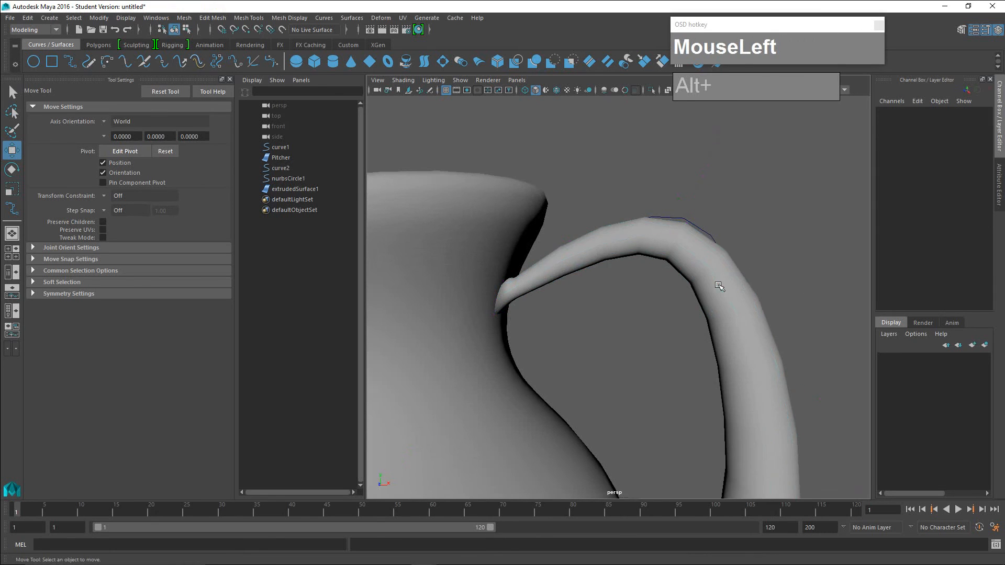
{"action": "scroll", "coordinate": [725, 294], "scroll_direction": "down", "scroll_amount": 3}
{"action": "middle_click_drag", "start_coordinate": [724, 294], "coordinate": [669, 260], "text": "alt"}
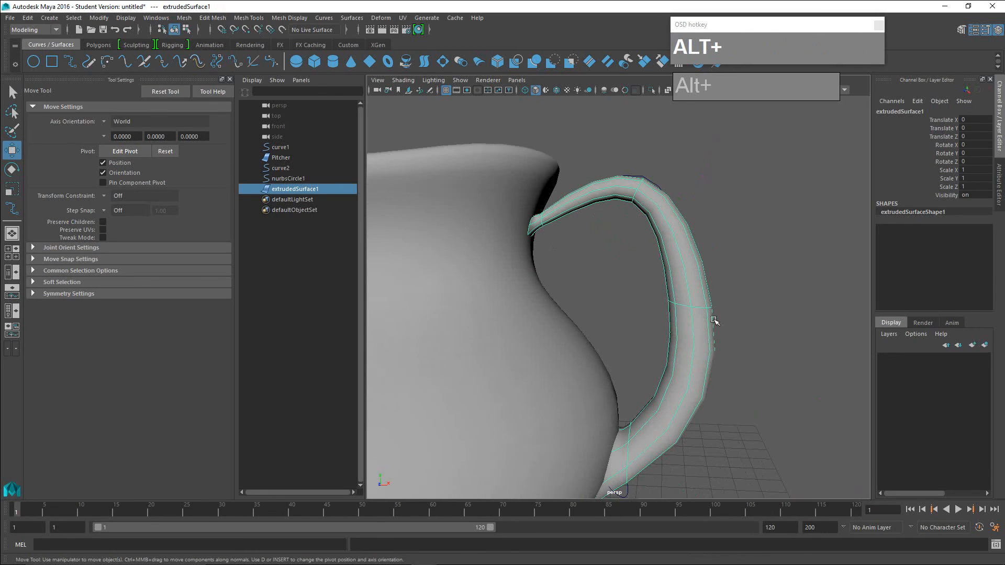
{"action": "middle_click_drag", "start_coordinate": [714, 321], "coordinate": [702, 350], "text": "alt"}
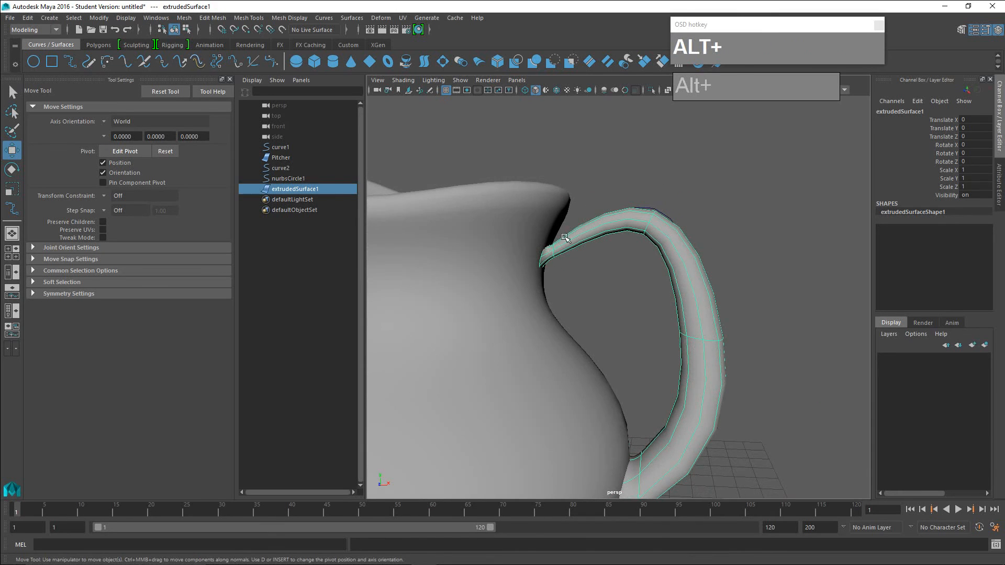
{"action": "scroll", "coordinate": [699, 328], "scroll_direction": "up", "scroll_amount": 1}
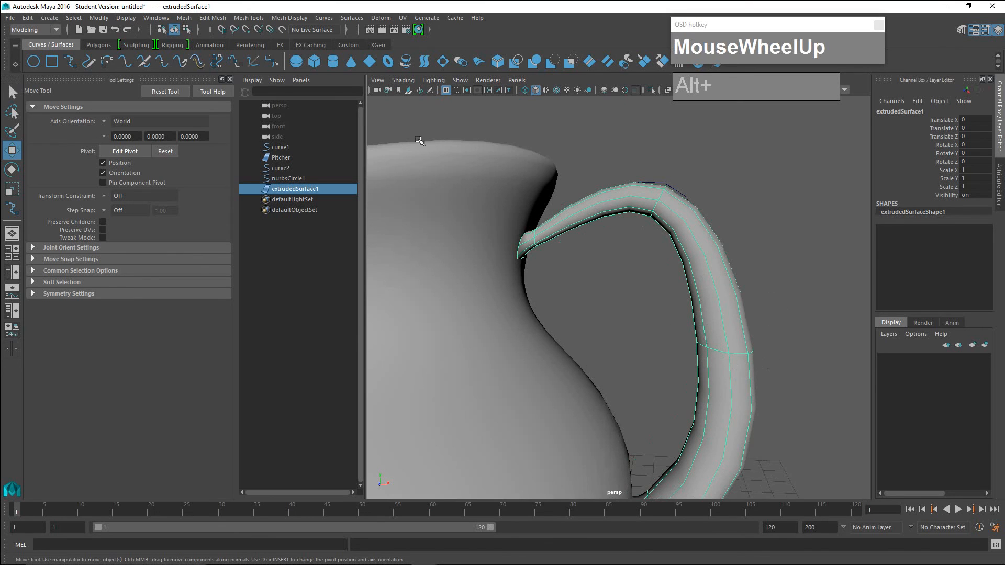
Try a uniform rebuild of the handle surface with 4 spans in both U and V, and undo it.
{"action": "left_click", "coordinate": [352, 18]}
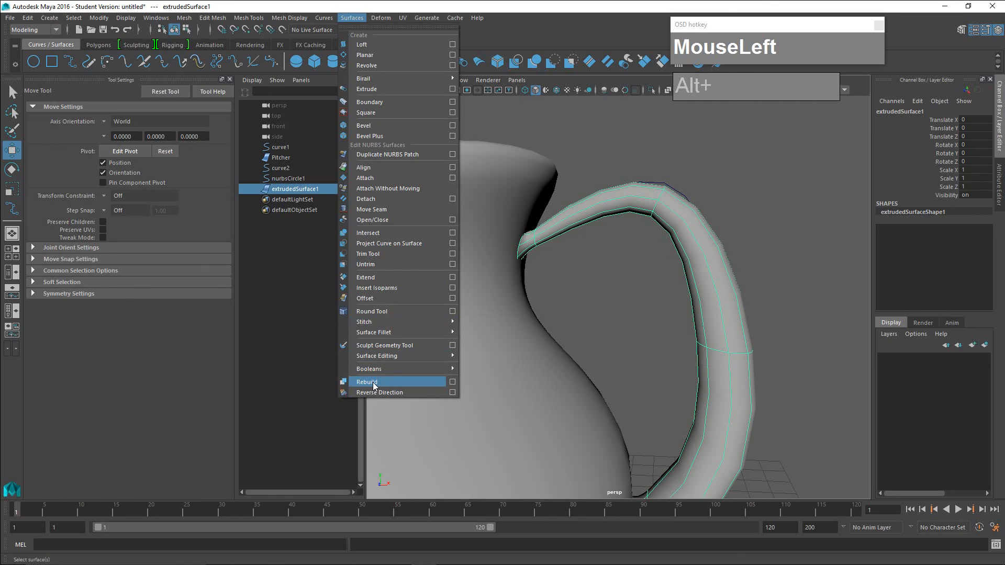
{"action": "left_click", "coordinate": [452, 382]}
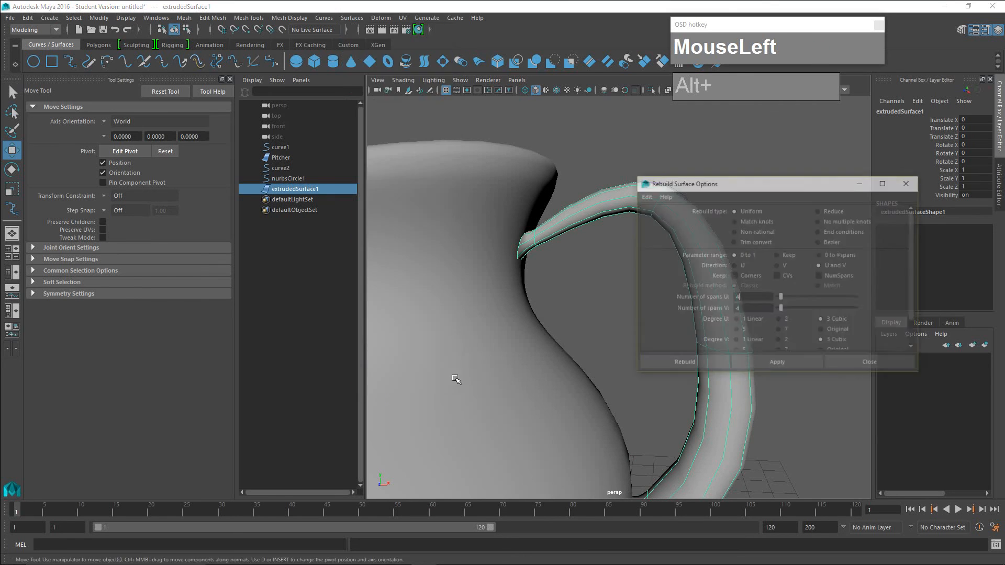
{"action": "left_click_drag", "start_coordinate": [763, 182], "coordinate": [869, 110]}
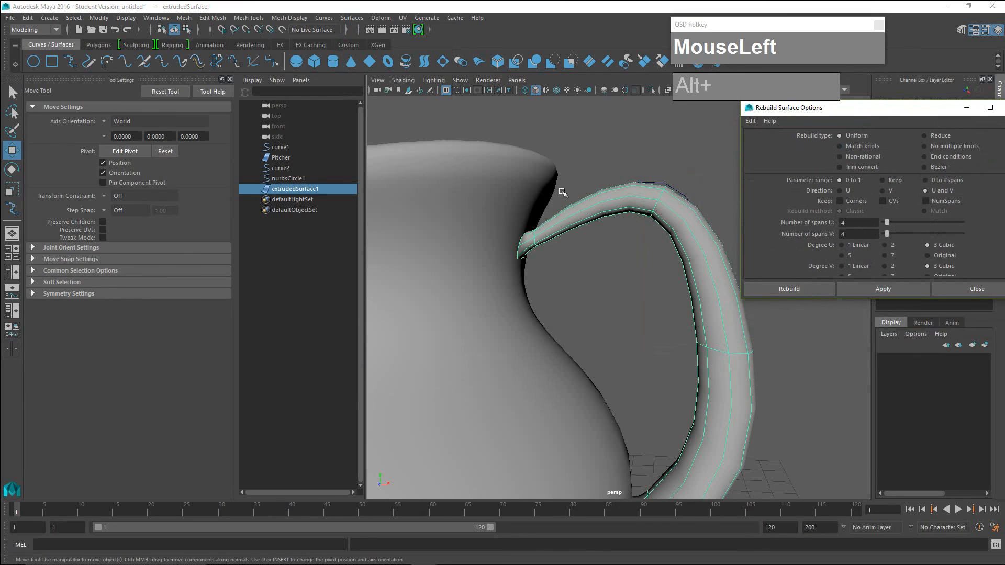
{"action": "left_click", "coordinate": [789, 289]}
{"action": "middle_click_drag", "start_coordinate": [801, 291], "coordinate": [741, 270], "text": "alt"}
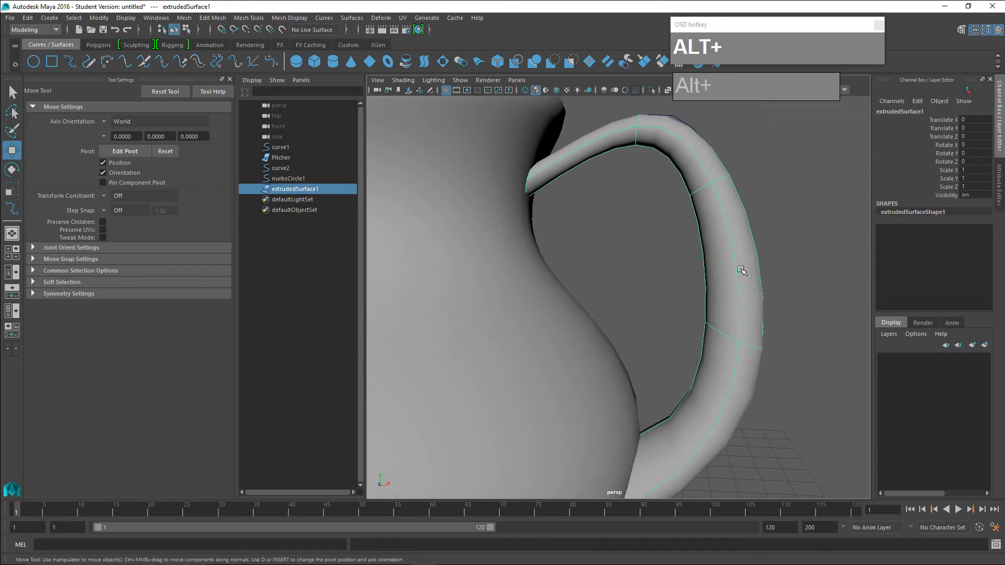
{"action": "scroll", "coordinate": [745, 285], "scroll_direction": "down", "scroll_amount": 2}
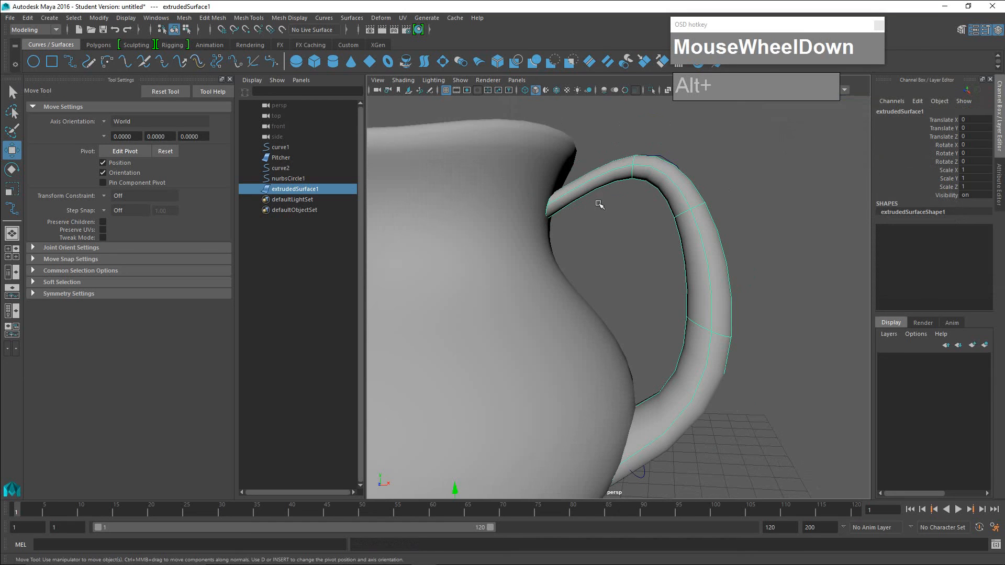
{"action": "key", "text": "z"}
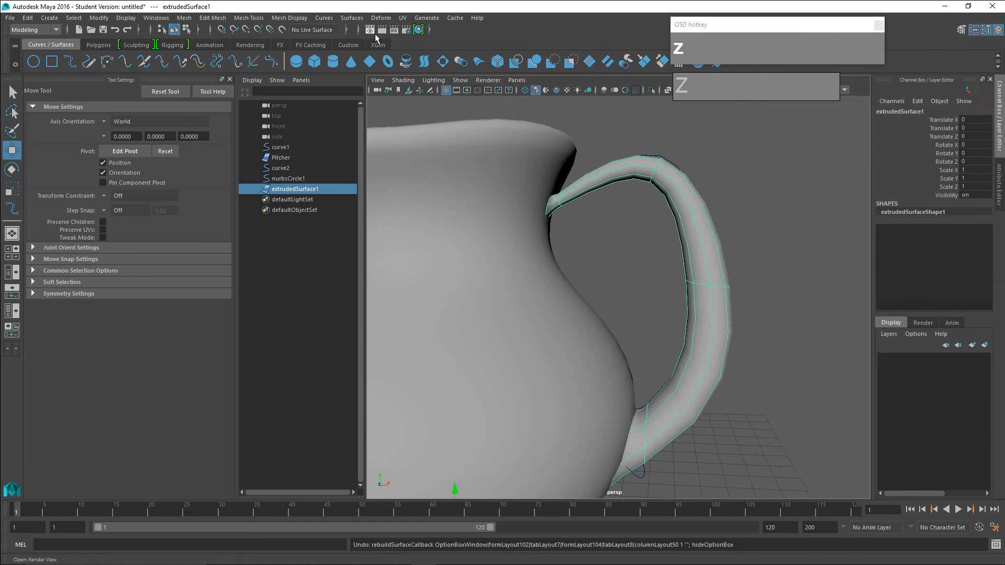
Rebuild the handle surface uniformly with 20 spans in U and 20 spans in V, and deselect it.
{"action": "left_click", "coordinate": [359, 22]}
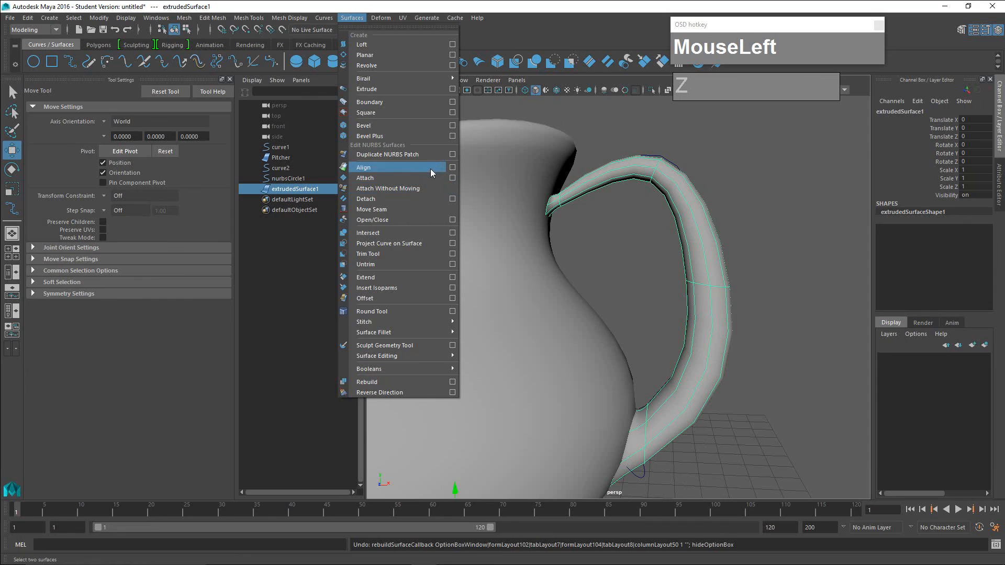
{"action": "left_click", "coordinate": [452, 381]}
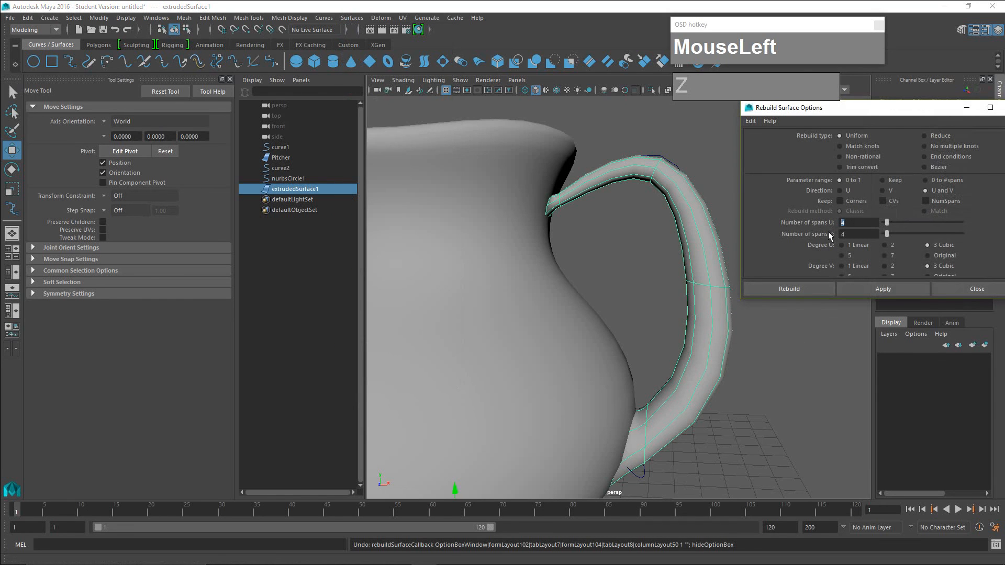
{"action": "type", "text": "20"}
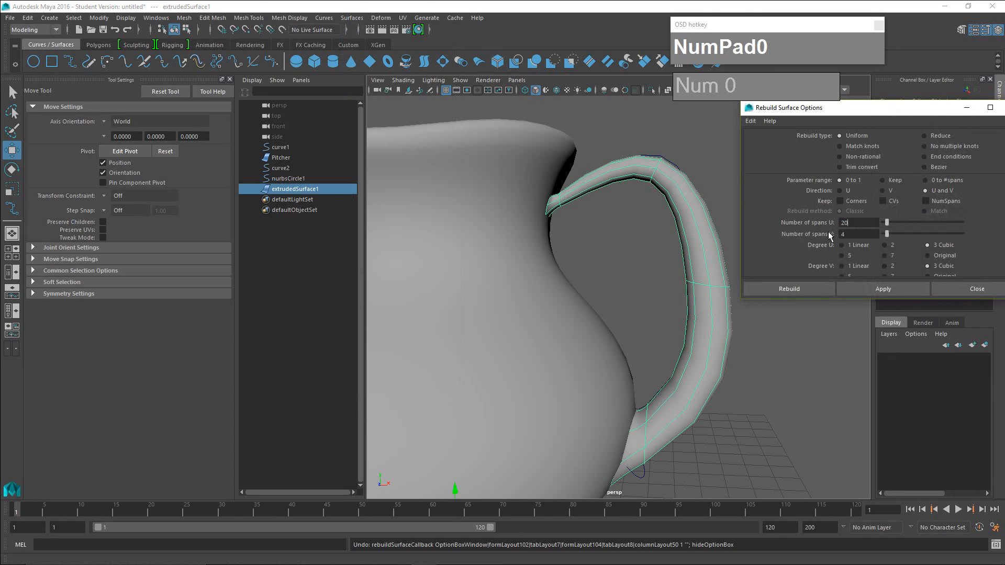
{"action": "left_click", "coordinate": [855, 233]}
{"action": "type", "text": "20"}
{"action": "left_click", "coordinate": [794, 294]}
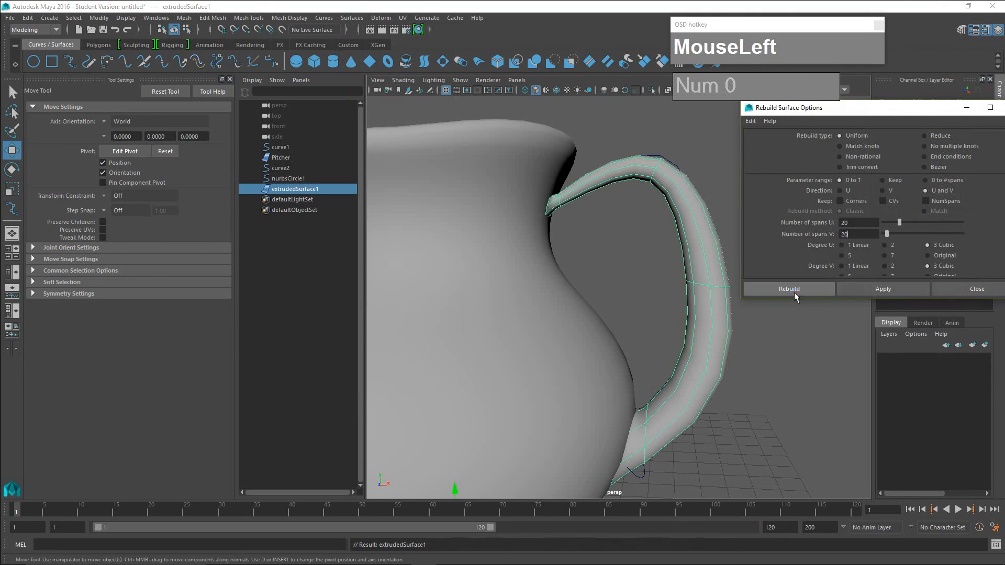
{"action": "middle_click_drag", "start_coordinate": [783, 331], "coordinate": [740, 350], "text": "alt"}
{"action": "middle_click_drag", "start_coordinate": [582, 165], "coordinate": [543, 243], "text": "alt"}
{"action": "scroll", "coordinate": [586, 206], "scroll_direction": "up", "scroll_amount": 3}
{"action": "scroll", "coordinate": [566, 228], "scroll_direction": "down", "scroll_amount": 2}
{"action": "left_click", "coordinate": [740, 264]}
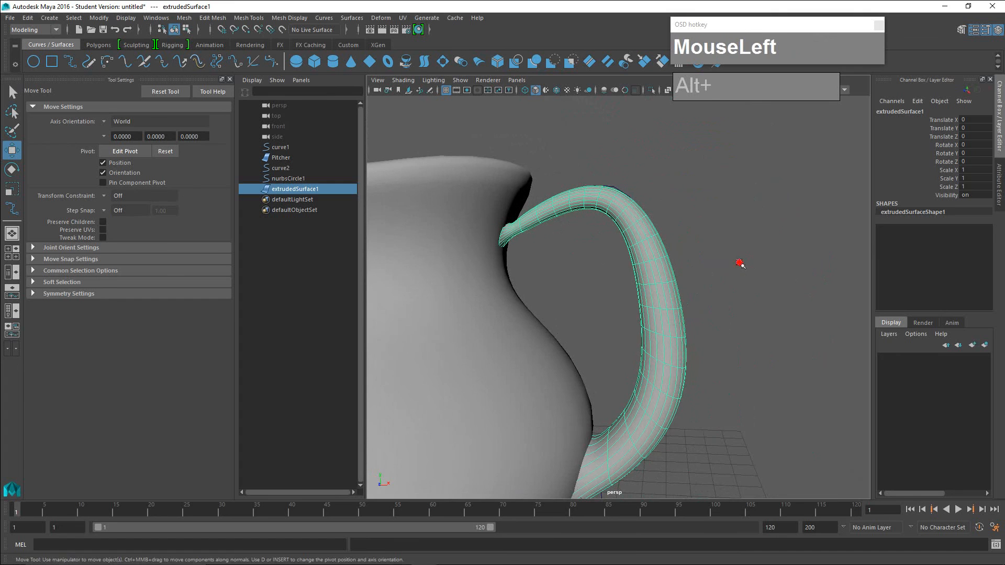
Rebuild the handle surface uniformly with 20 spans in U and 10 spans in V.
{"action": "middle_click_drag", "start_coordinate": [718, 275], "coordinate": [751, 249], "text": "alt"}
{"action": "left_click_drag", "start_coordinate": [751, 249], "coordinate": [812, 249], "text": "alt"}
{"action": "left_click", "coordinate": [710, 262]}
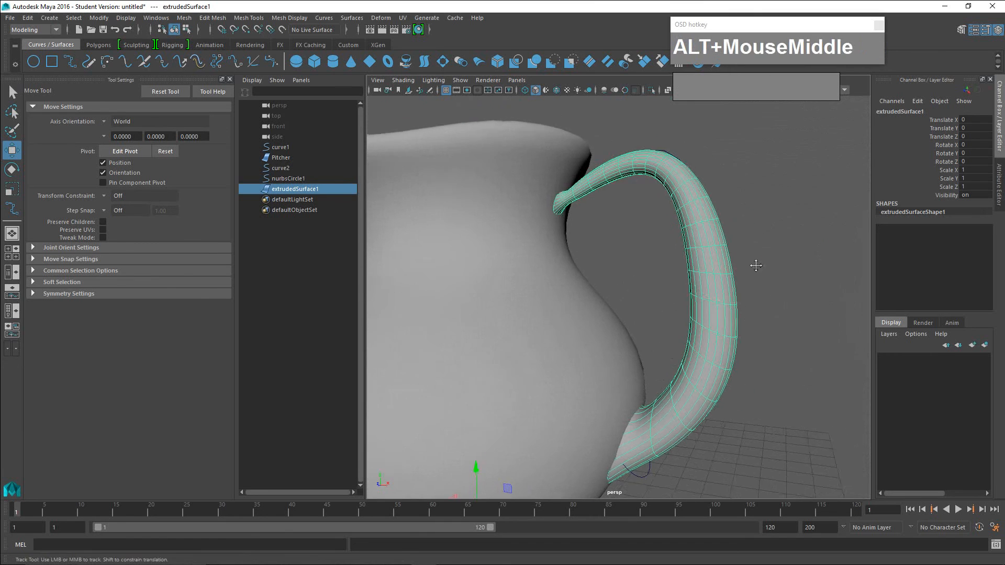
{"action": "middle_click_drag", "start_coordinate": [756, 265], "coordinate": [686, 263], "text": "alt"}
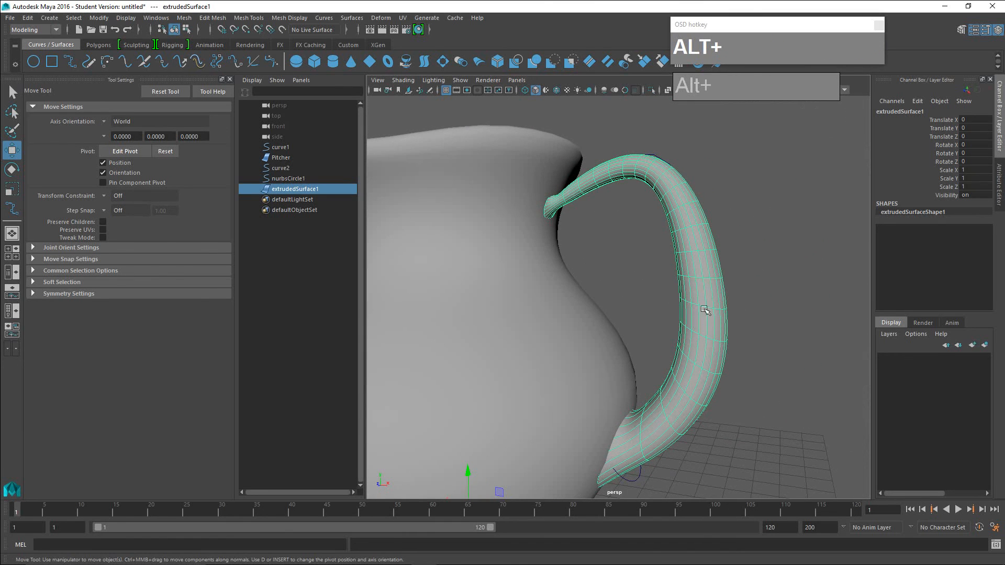
{"action": "scroll", "coordinate": [703, 302], "scroll_direction": "down", "scroll_amount": 2}
{"action": "middle_click_drag", "start_coordinate": [703, 302], "coordinate": [712, 325], "text": "alt"}
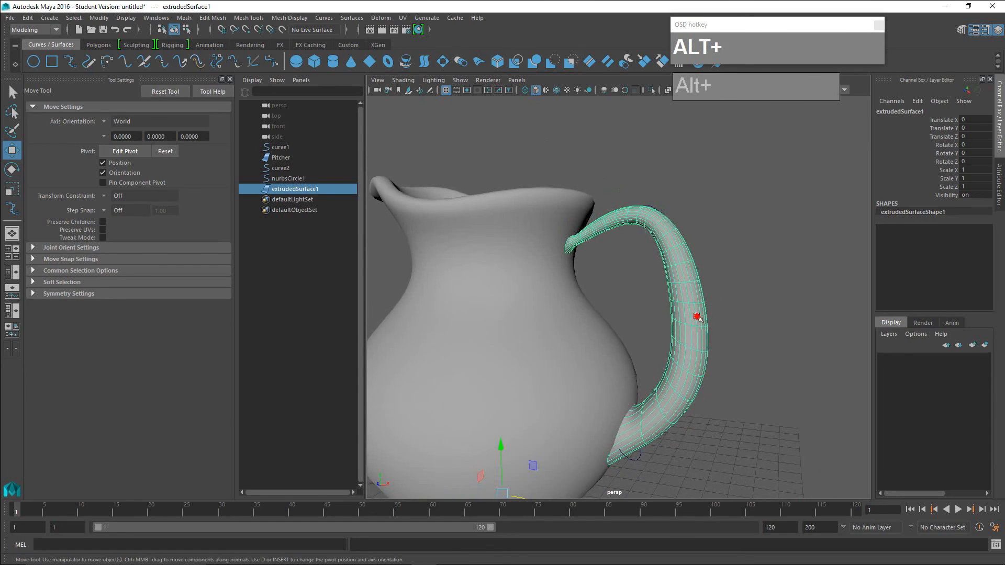
{"action": "left_click_drag", "start_coordinate": [698, 316], "coordinate": [710, 313], "text": "alt"}
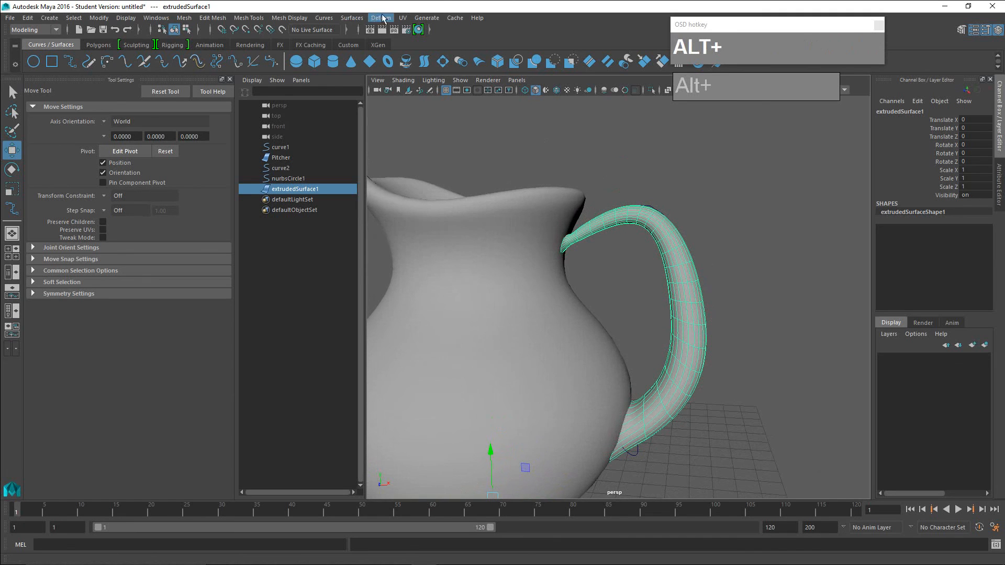
{"action": "left_click", "coordinate": [359, 19]}
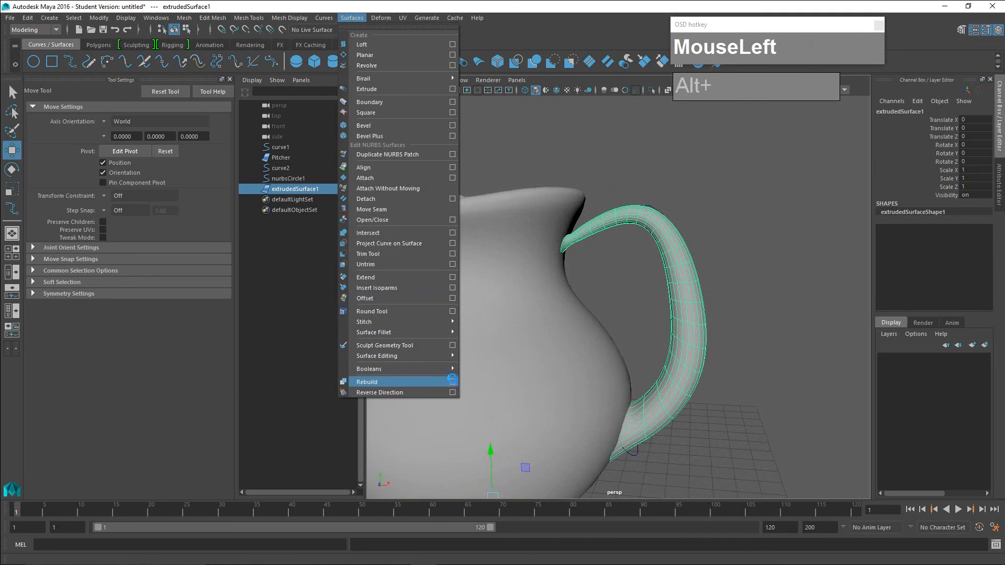
{"action": "left_click", "coordinate": [452, 382]}
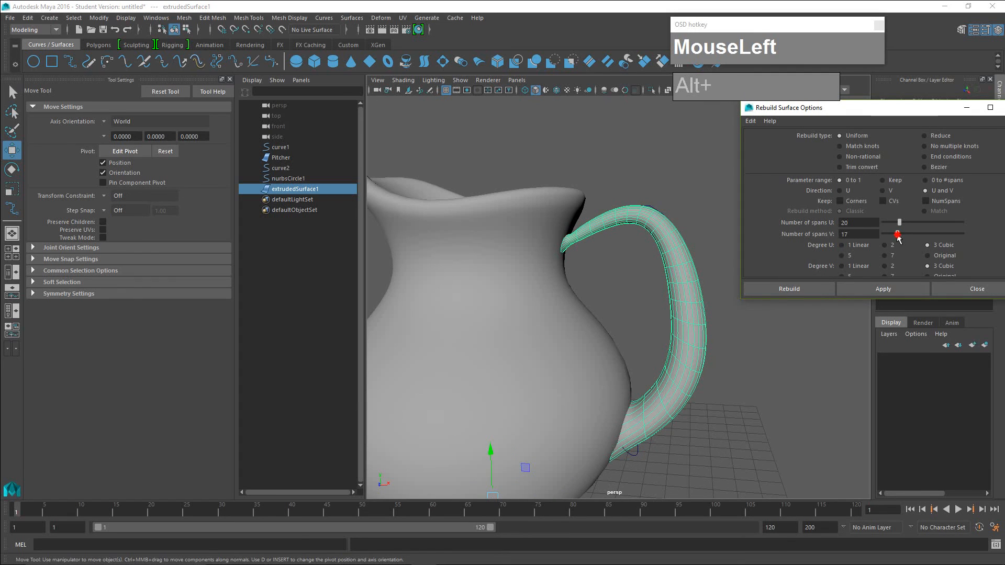
{"action": "left_click_drag", "start_coordinate": [897, 239], "coordinate": [895, 239]}
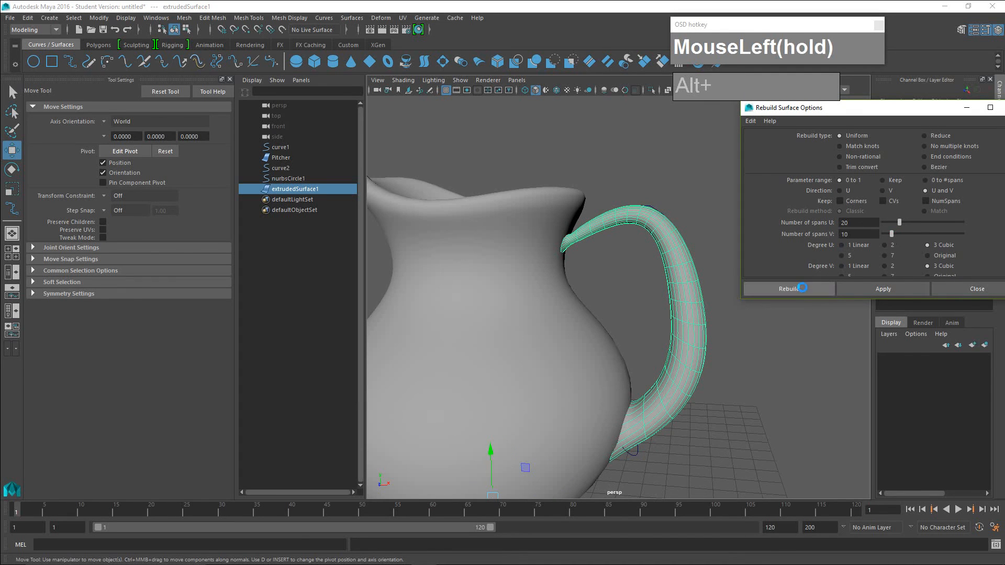
{"action": "left_click", "coordinate": [802, 288]}
Examine the rebuilt handle's shape, isoparms and joints with the pitcher body from several angles.
{"action": "left_click_drag", "start_coordinate": [801, 287], "coordinate": [710, 282], "text": "alt"}
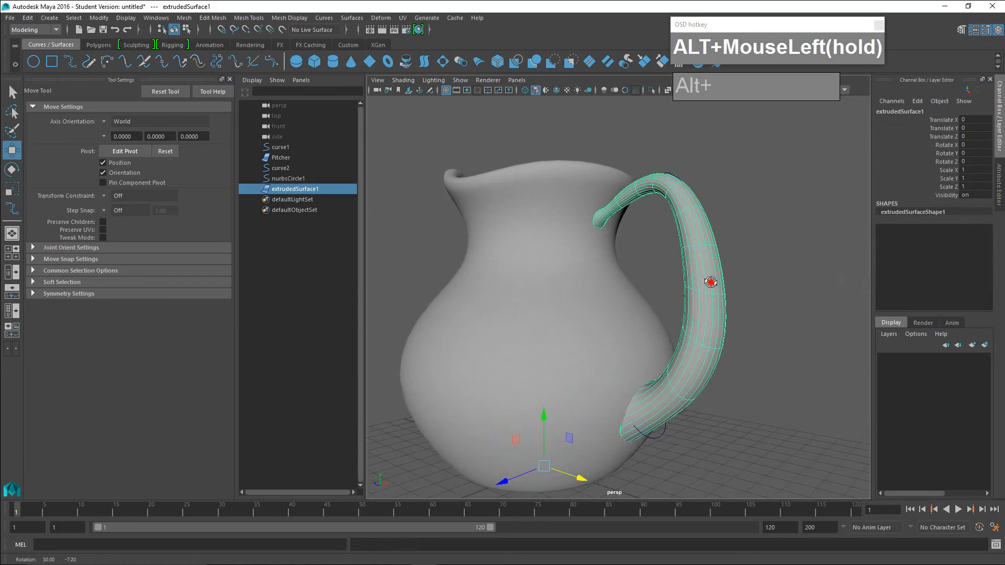
{"action": "middle_click_drag", "start_coordinate": [710, 282], "coordinate": [713, 266], "text": "alt"}
{"action": "left_click_drag", "start_coordinate": [713, 267], "coordinate": [778, 271], "text": "alt"}
{"action": "scroll", "coordinate": [737, 291], "scroll_direction": "up", "scroll_amount": 2}
{"action": "left_click", "coordinate": [778, 272]}
{"action": "left_click", "coordinate": [722, 254]}
{"action": "middle_click_drag", "start_coordinate": [747, 274], "coordinate": [727, 300], "text": "alt"}
{"action": "left_click_drag", "start_coordinate": [727, 300], "coordinate": [731, 332], "text": "alt"}
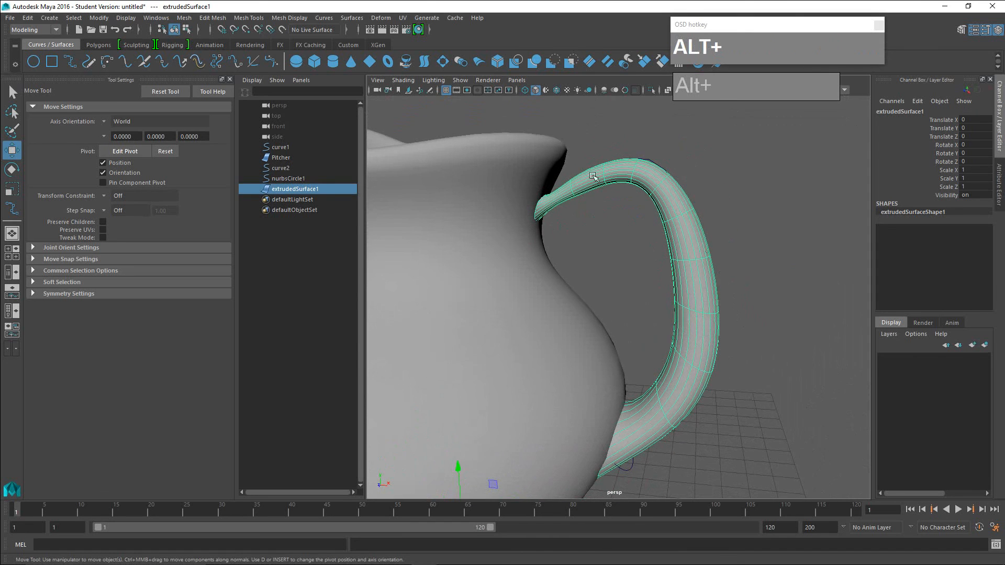
Rebuild the handle surface uniformly with 10 spans in both U and V.
{"action": "left_click", "coordinate": [338, 18]}
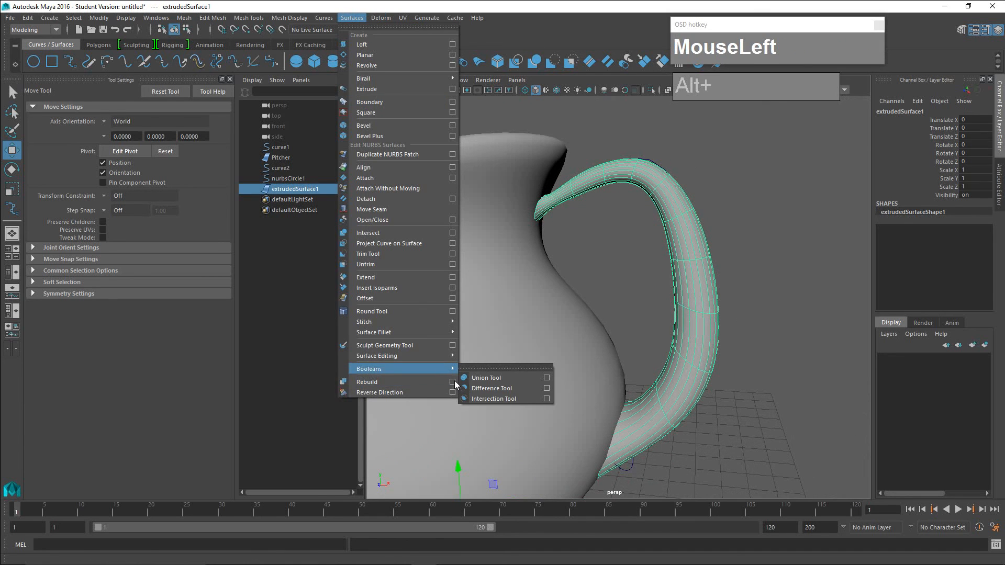
{"action": "left_click", "coordinate": [452, 382]}
{"action": "left_click_drag", "start_coordinate": [910, 225], "coordinate": [895, 225]}
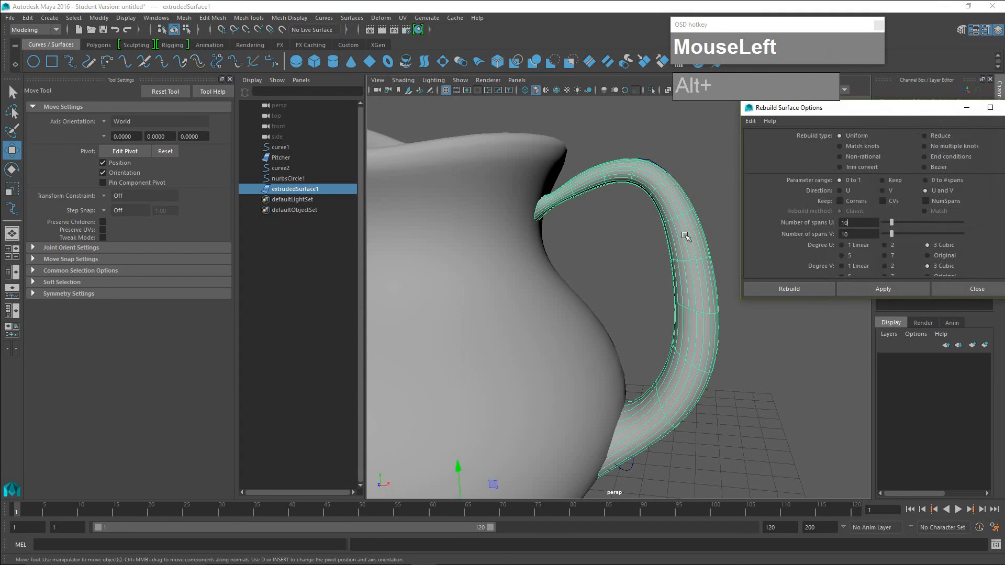
{"action": "left_click", "coordinate": [790, 288]}
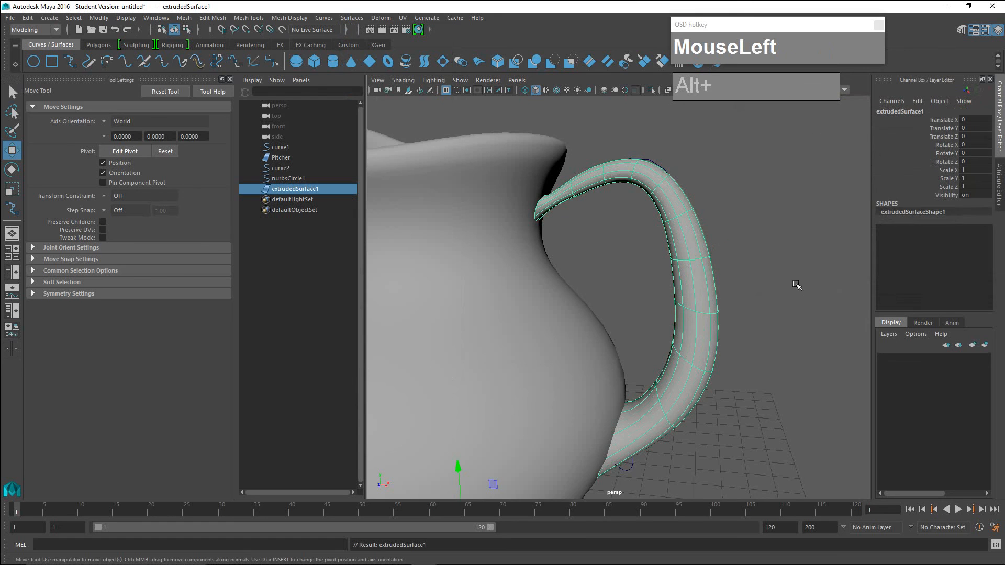
Examine the more lightly rebuilt handle up close and together with the whole pitcher from different angles.
{"action": "left_click", "coordinate": [717, 273]}
{"action": "scroll", "coordinate": [717, 273], "scroll_direction": "down", "scroll_amount": 5}
{"action": "left_click", "coordinate": [672, 269]}
{"action": "left_click", "coordinate": [750, 281]}
{"action": "left_click_drag", "start_coordinate": [751, 281], "coordinate": [735, 298], "text": "alt"}
{"action": "middle_click_drag", "start_coordinate": [735, 298], "coordinate": [818, 266], "text": "alt"}
{"action": "scroll", "coordinate": [818, 267], "scroll_direction": "down", "scroll_amount": 3}
{"action": "left_click_drag", "start_coordinate": [765, 275], "coordinate": [762, 283], "text": "alt"}
{"action": "middle_click_drag", "start_coordinate": [762, 283], "coordinate": [742, 297], "text": "alt"}
{"action": "left_click_drag", "start_coordinate": [742, 298], "coordinate": [712, 294], "text": "alt"}
{"action": "left_click", "coordinate": [707, 309]}
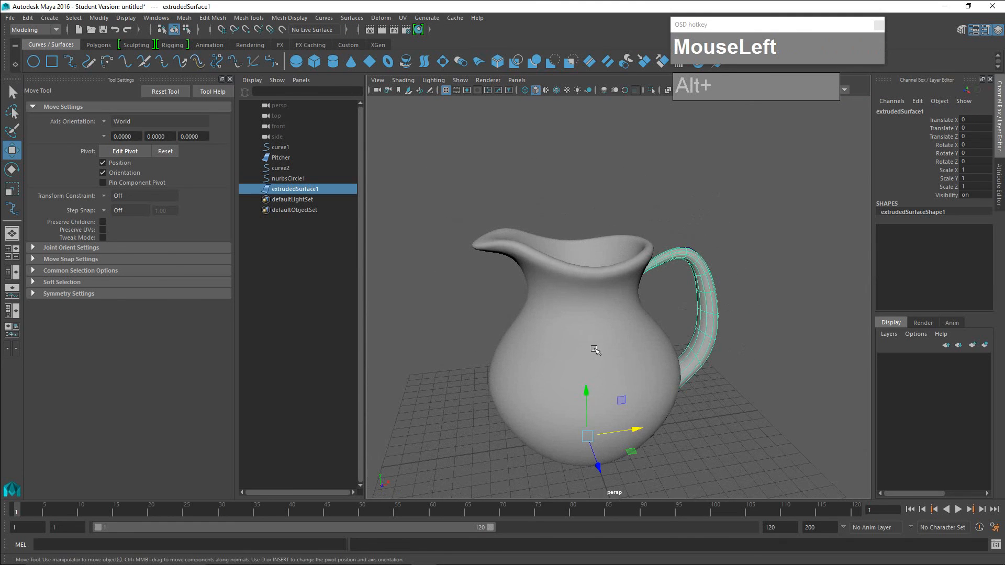
Parent the handle surface to the pitcher body.
{"action": "left_click", "coordinate": [545, 261]}
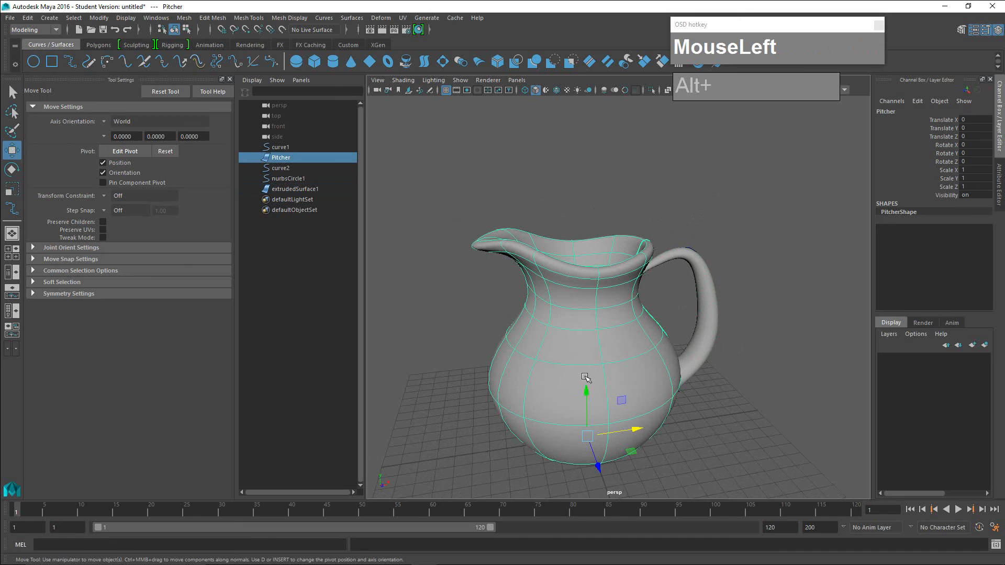
{"action": "left_click", "coordinate": [716, 304]}
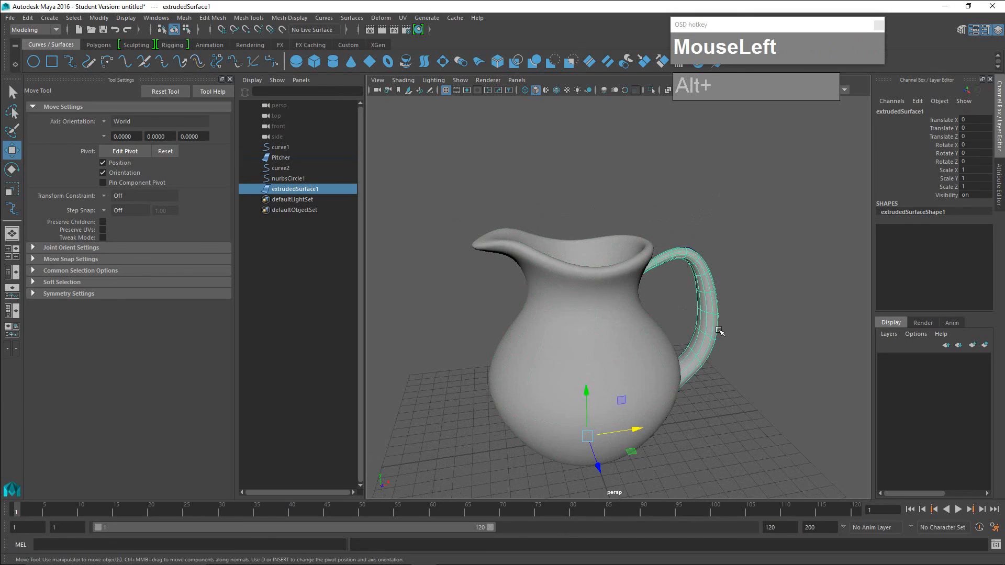
{"action": "left_click", "coordinate": [602, 344], "text": "shift"}
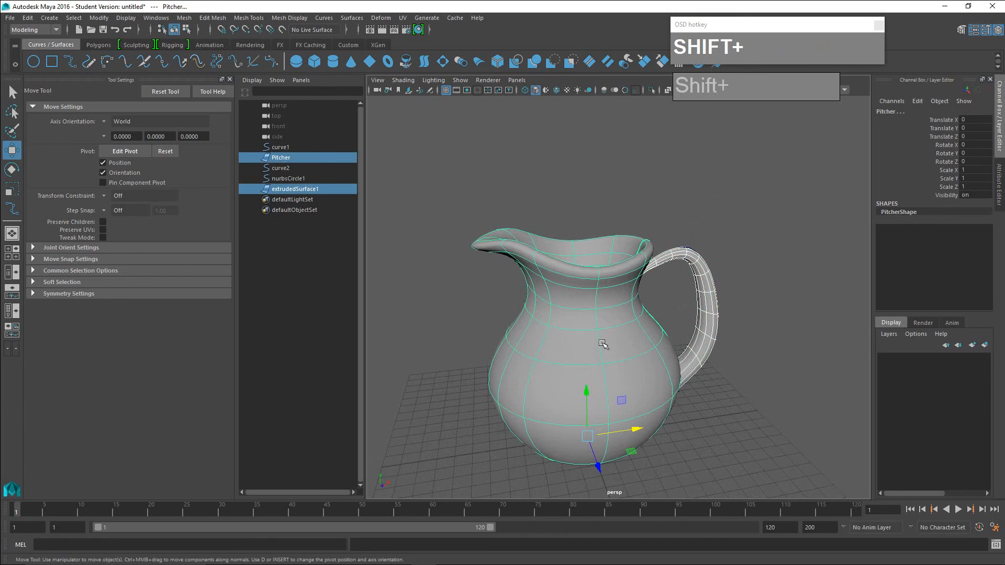
{"action": "key", "text": "p"}
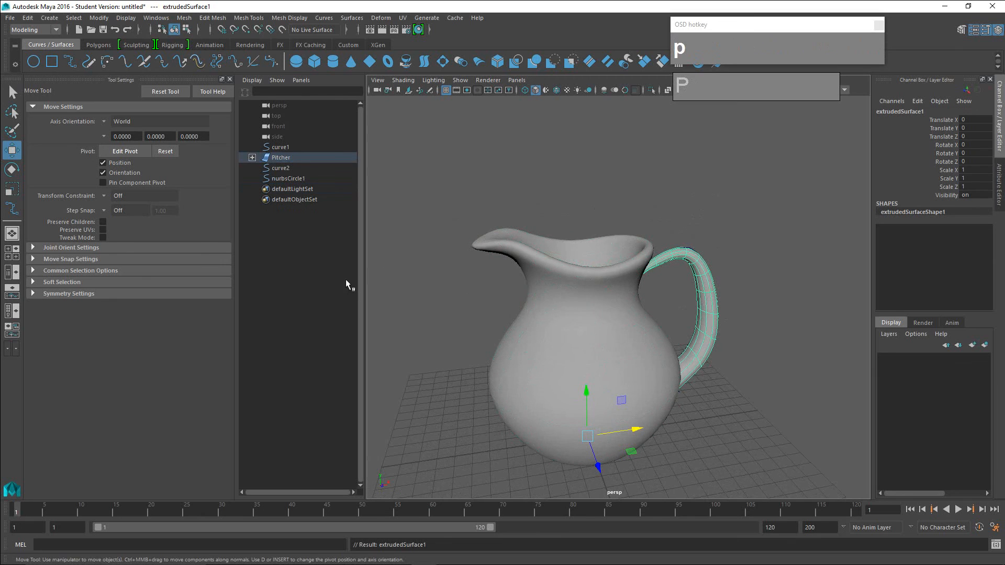
Expand the Pitcher hierarchy and rename the extruded handle surface as Handle.
{"action": "left_click", "coordinate": [252, 157]}
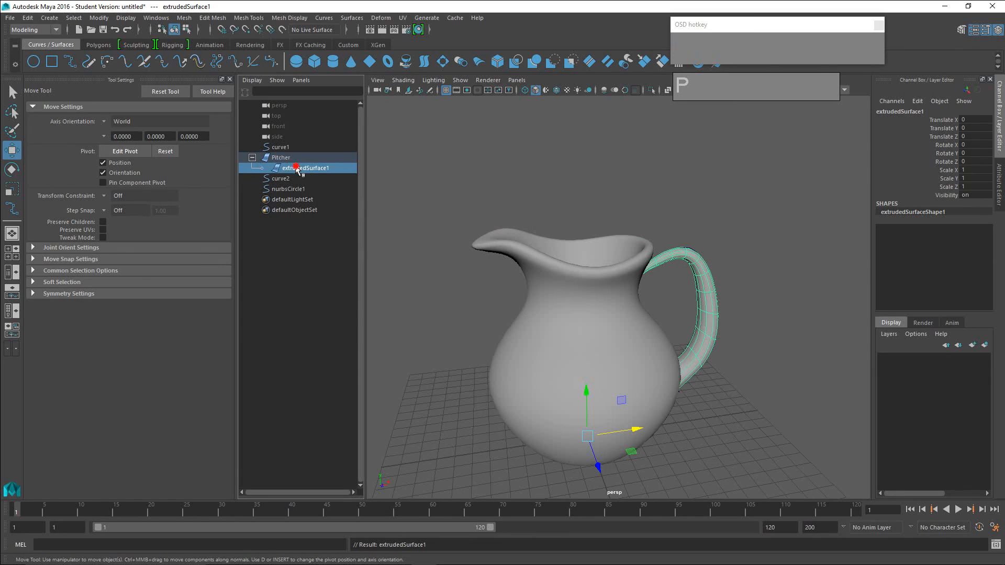
{"action": "double_click", "coordinate": [291, 168]}
{"action": "type", "text": "Handle"}
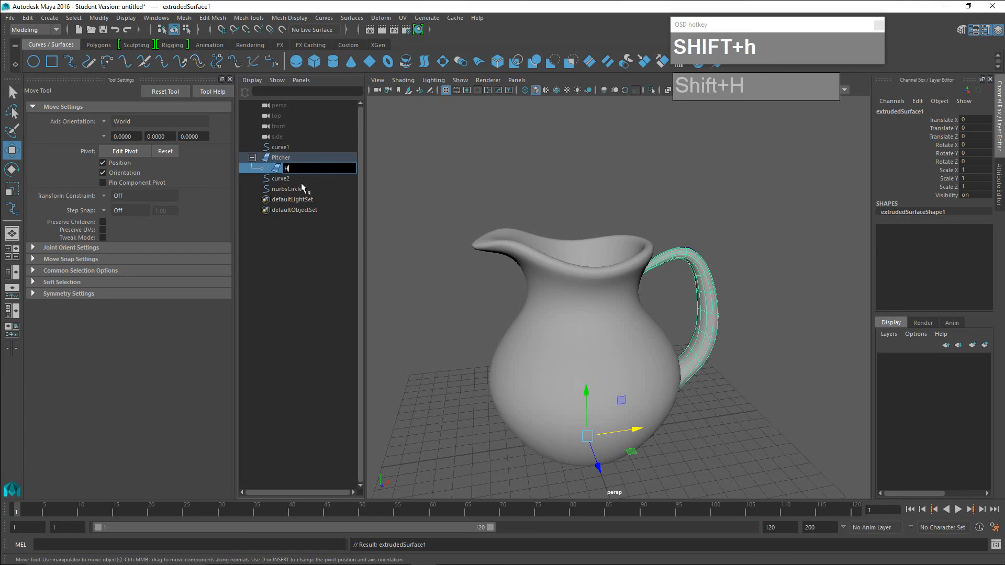
{"action": "key", "text": "Return"}
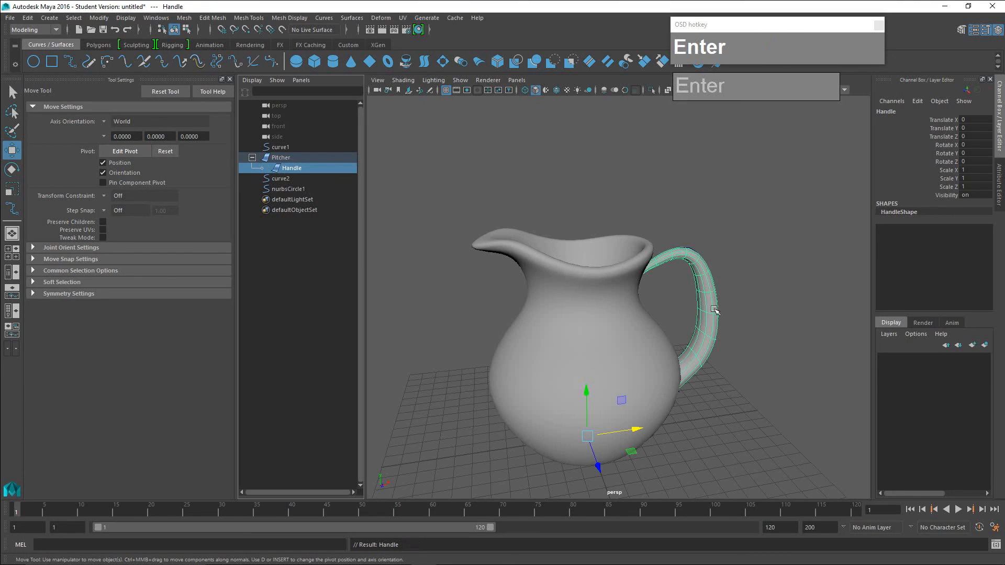
Deselect the handle and examine the assembled pitcher from several angles in the perspective view.
{"action": "left_click", "coordinate": [741, 330]}
{"action": "middle_click_drag", "start_coordinate": [753, 353], "coordinate": [733, 343], "text": "alt"}
{"action": "left_click_drag", "start_coordinate": [733, 343], "coordinate": [715, 344], "text": "alt"}
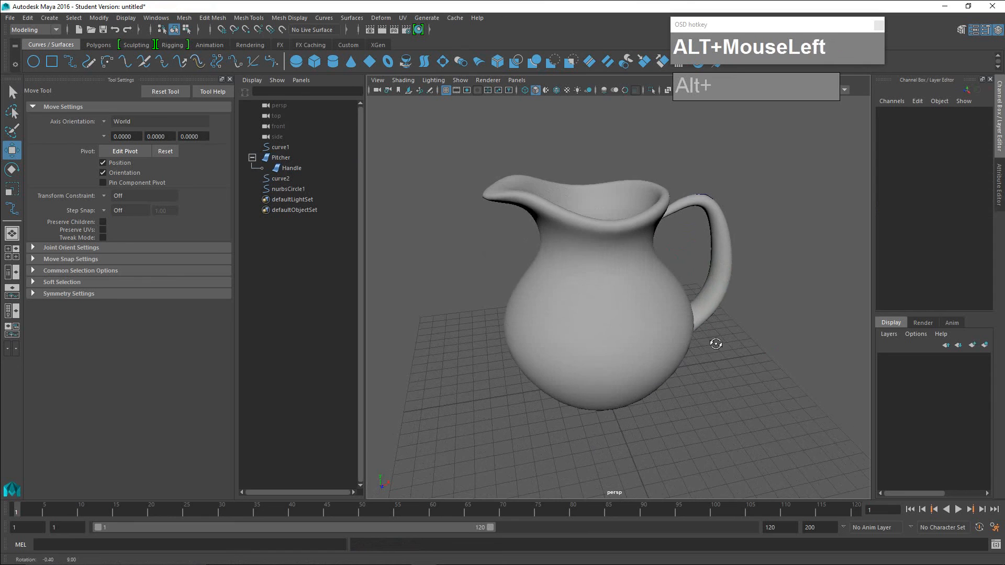
{"action": "middle_click_drag", "start_coordinate": [715, 344], "coordinate": [727, 341], "text": "alt"}
{"action": "scroll", "coordinate": [729, 341], "scroll_direction": "up", "scroll_amount": 3}
{"action": "left_click_drag", "start_coordinate": [731, 343], "coordinate": [688, 339], "text": "alt"}
{"action": "scroll", "coordinate": [712, 344], "scroll_direction": "down", "scroll_amount": 3}
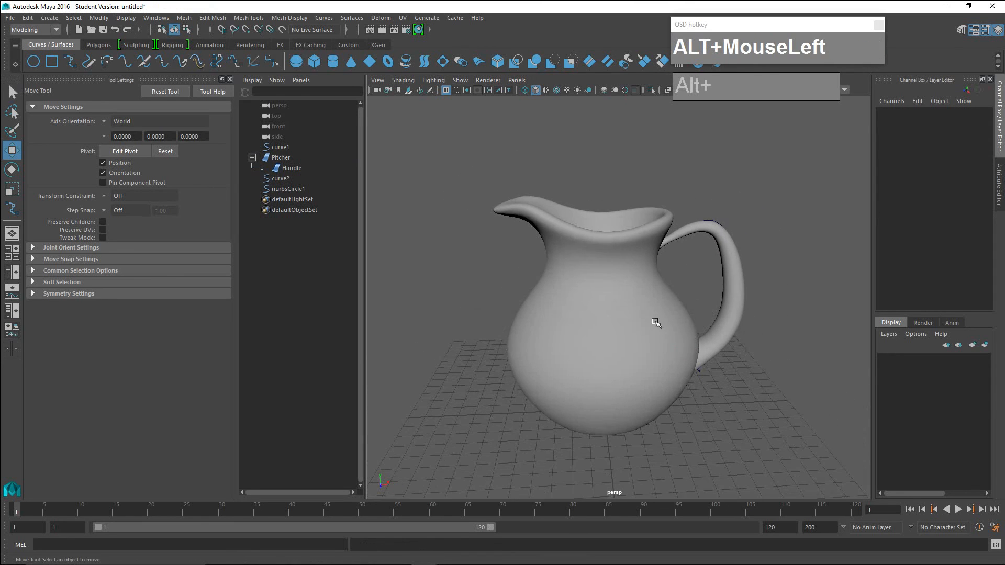
Check the parent-child selection by selecting the handle and the pitcher body in turn, and deselect everything.
{"action": "right_click", "coordinate": [662, 278]}
{"action": "left_click", "coordinate": [740, 280]}
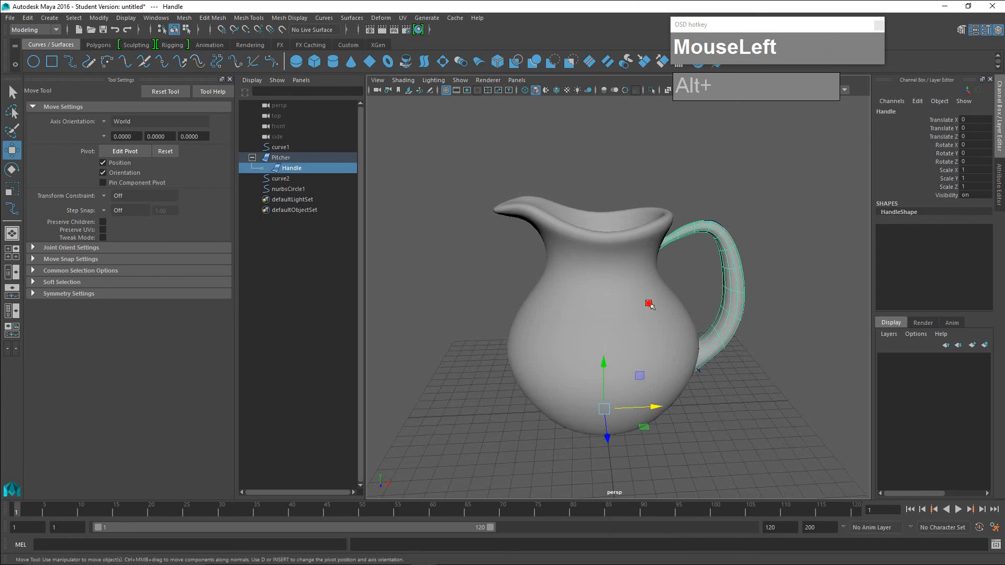
{"action": "left_click", "coordinate": [650, 303]}
{"action": "left_click", "coordinate": [737, 366]}
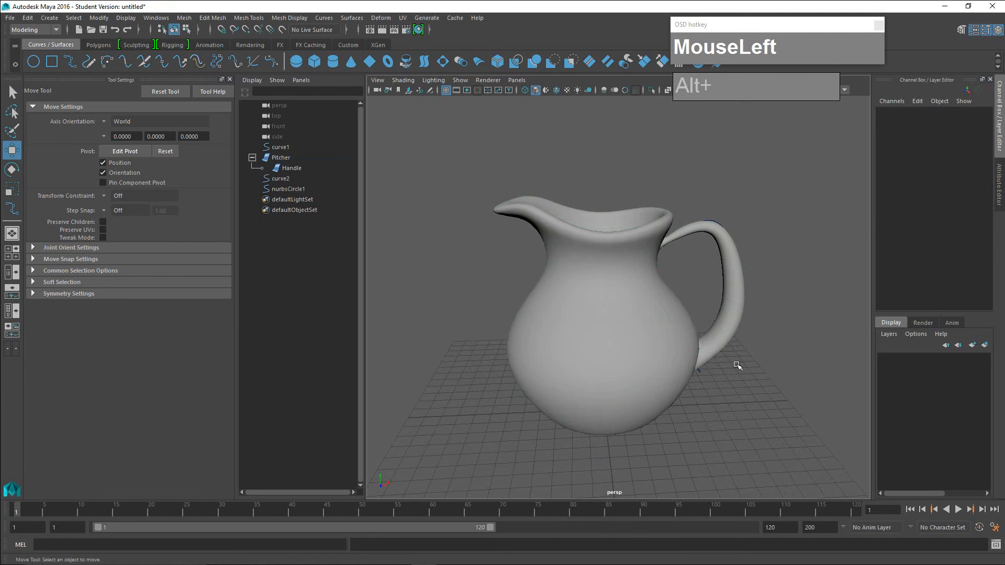
{"action": "left_click", "coordinate": [605, 383]}
{"action": "left_click", "coordinate": [712, 429]}
{"action": "left_click", "coordinate": [638, 361]}
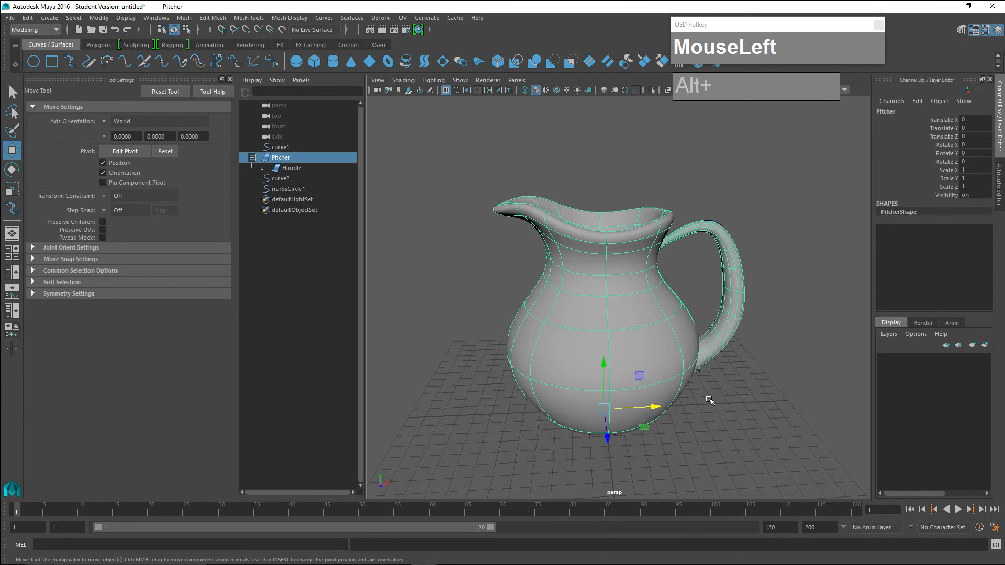
{"action": "left_click_drag", "start_coordinate": [695, 404], "coordinate": [706, 385], "text": "alt"}
{"action": "key", "text": "z"}
{"action": "scroll", "coordinate": [683, 423], "scroll_direction": "up", "scroll_amount": 3}
{"action": "left_click", "coordinate": [713, 404]}
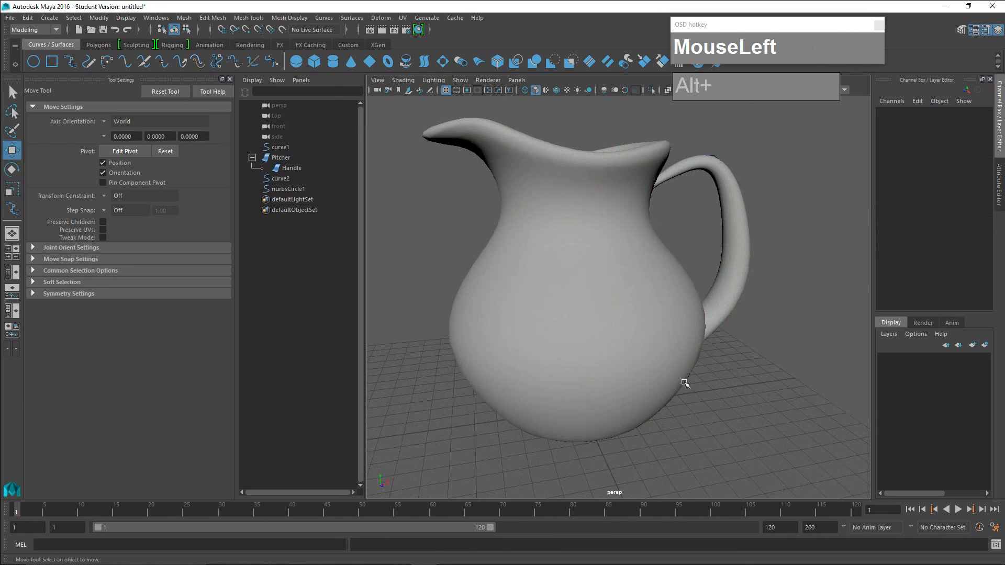